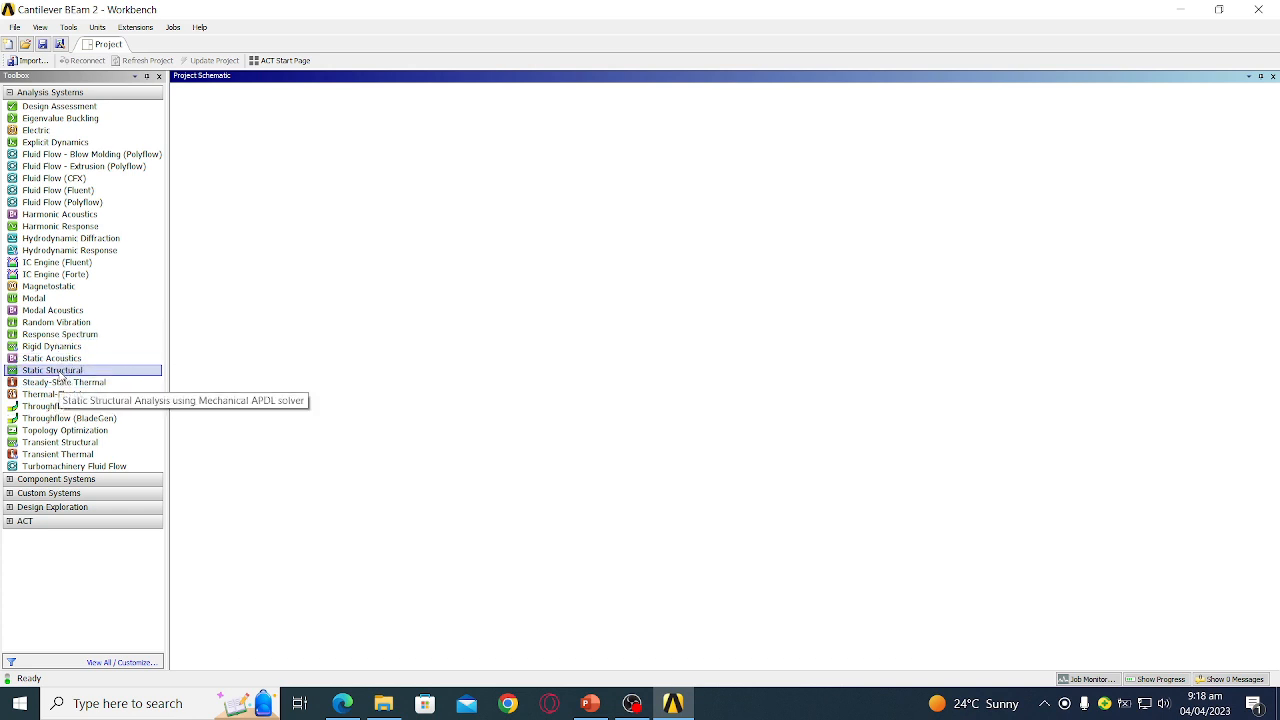
- Drag a standalone Static Structural system from the Toolbox into the Project Schematic
click(58, 372)
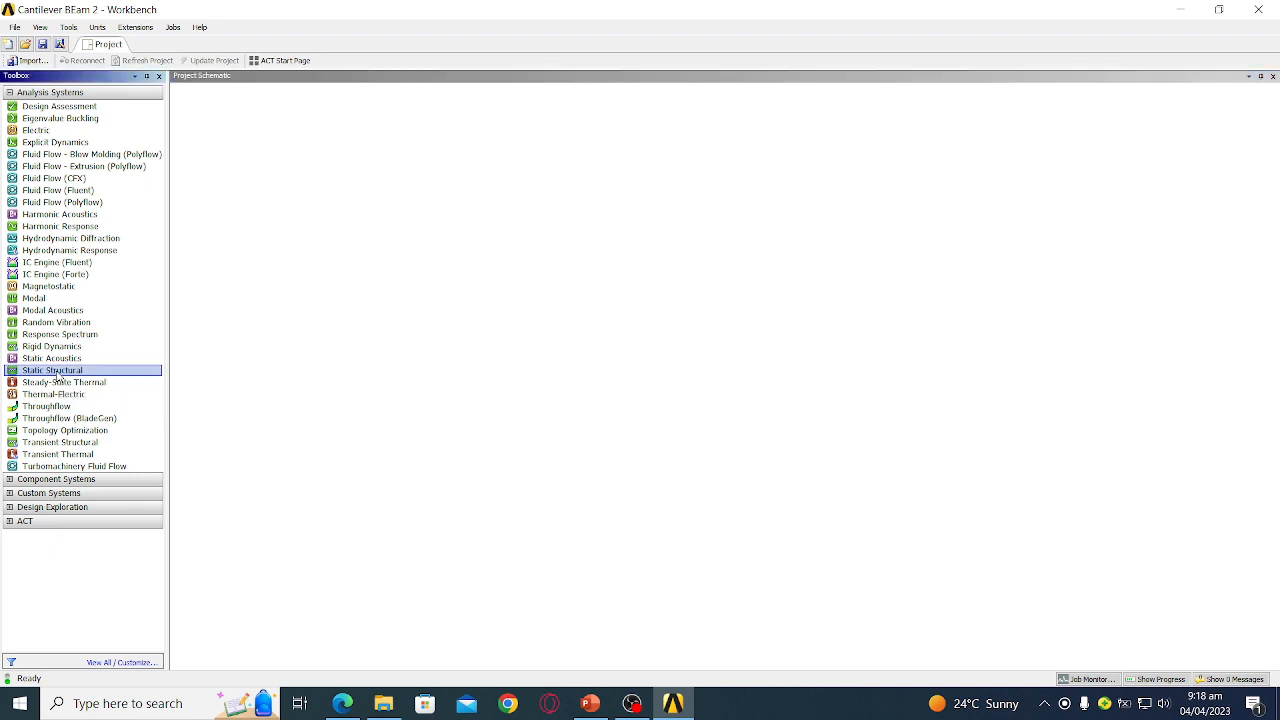
drag(47, 372, 270, 155)
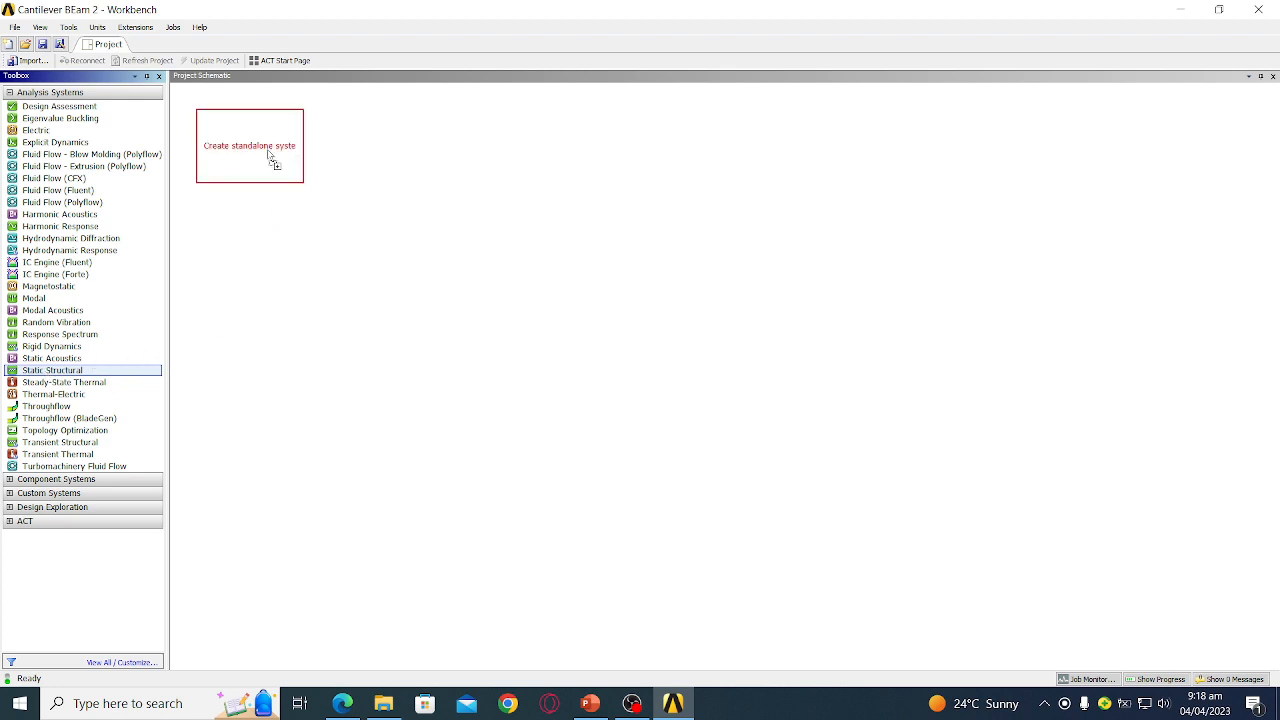
drag(270, 155, 267, 148)
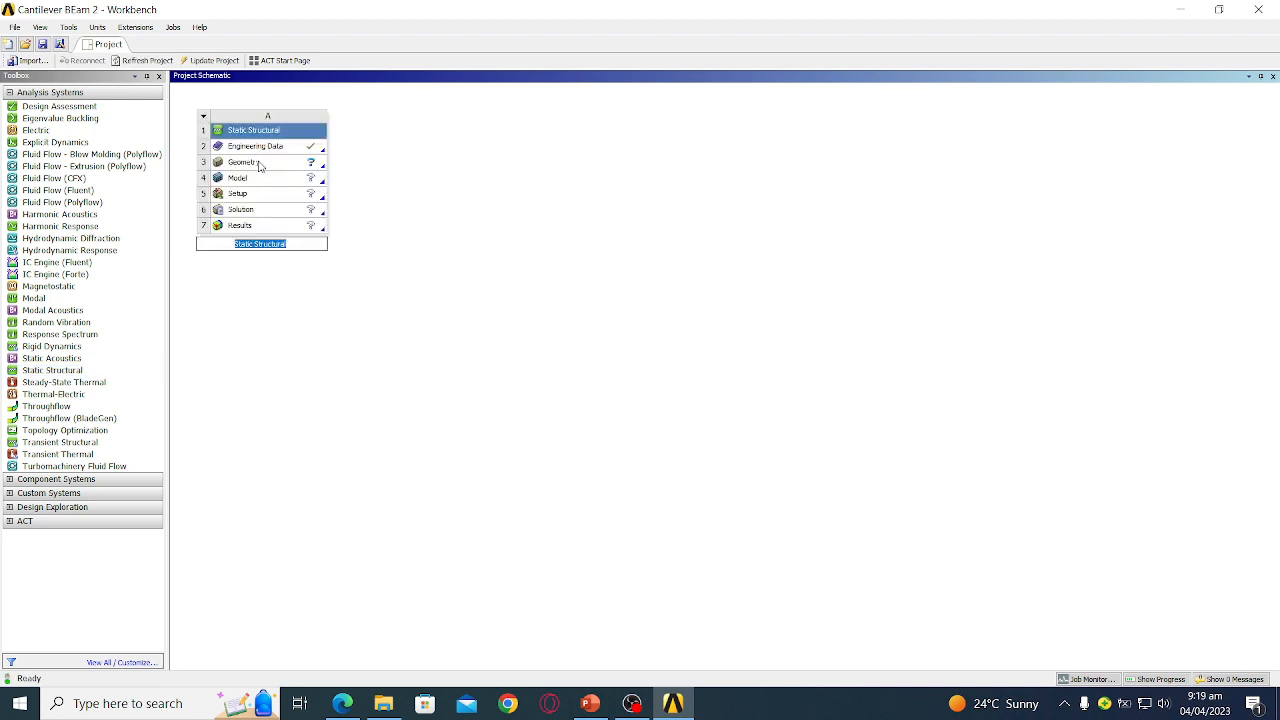
- Start a New DesignModeler Geometry from the system's Geometry cell
click(259, 166)
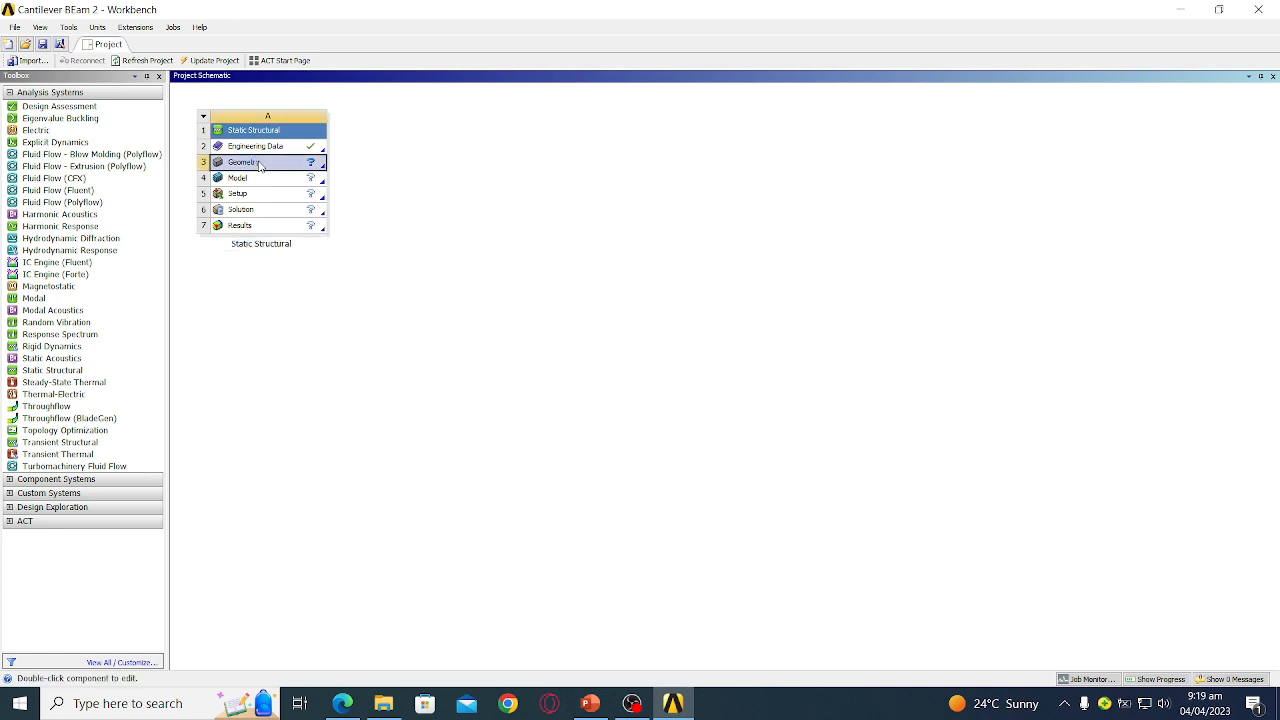
right_click(259, 166)
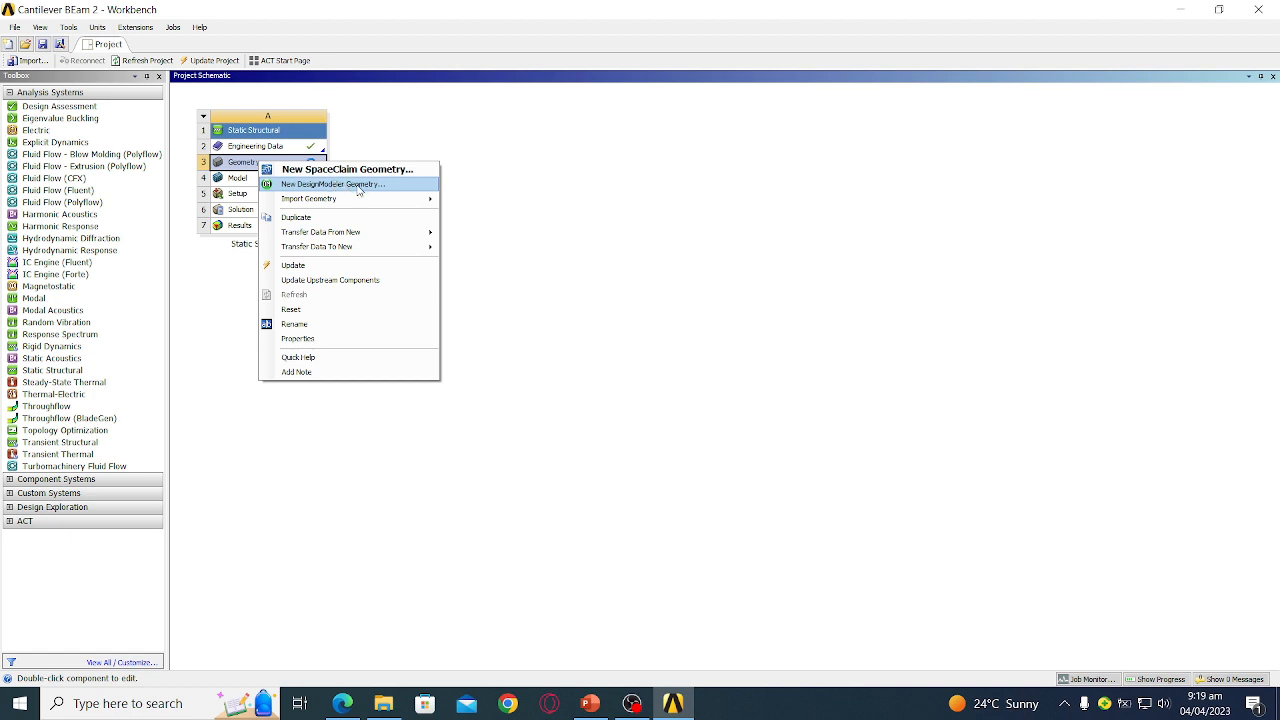
click(359, 186)
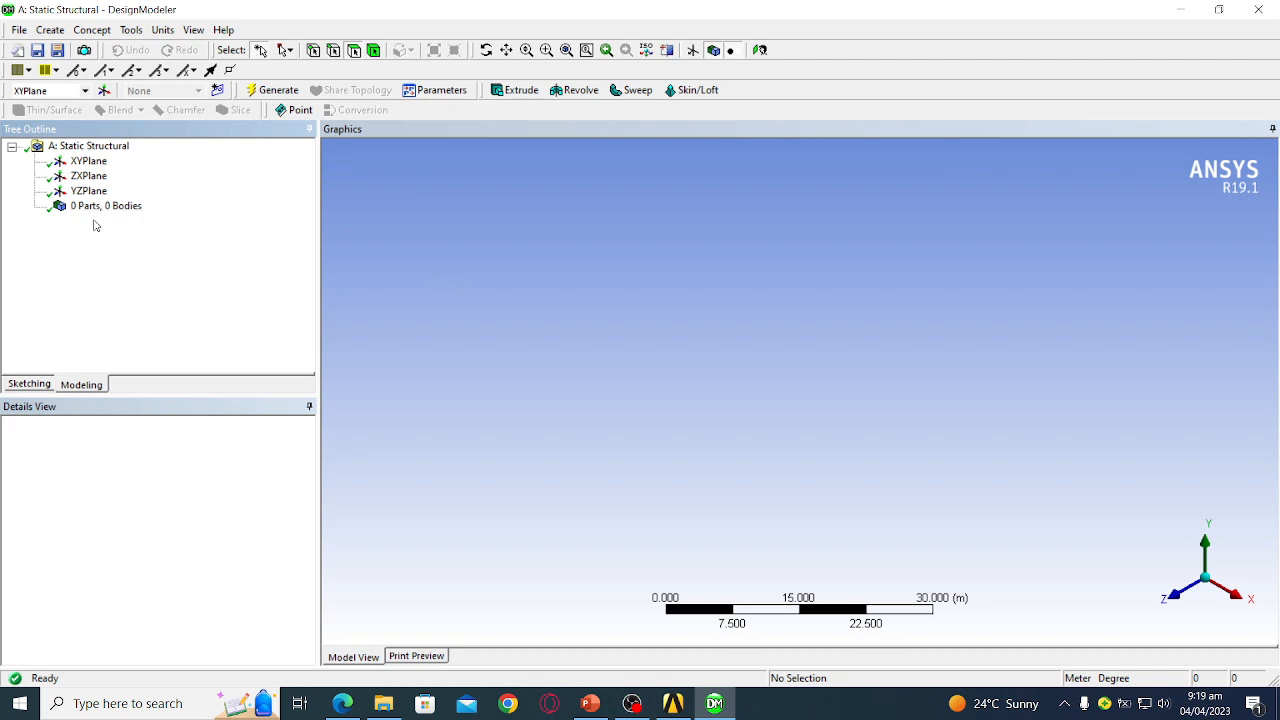
- Use Look At to view the XYPlane face-on
click(83, 166)
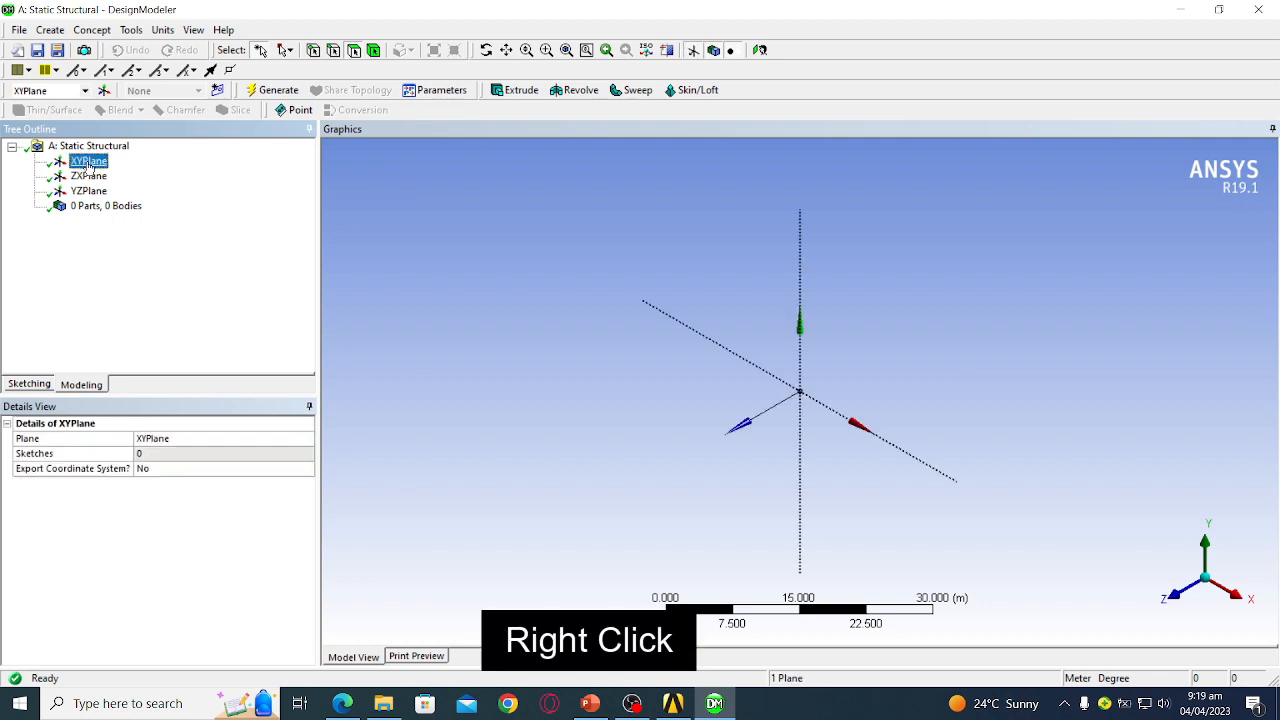
right_click(89, 168)
click(110, 171)
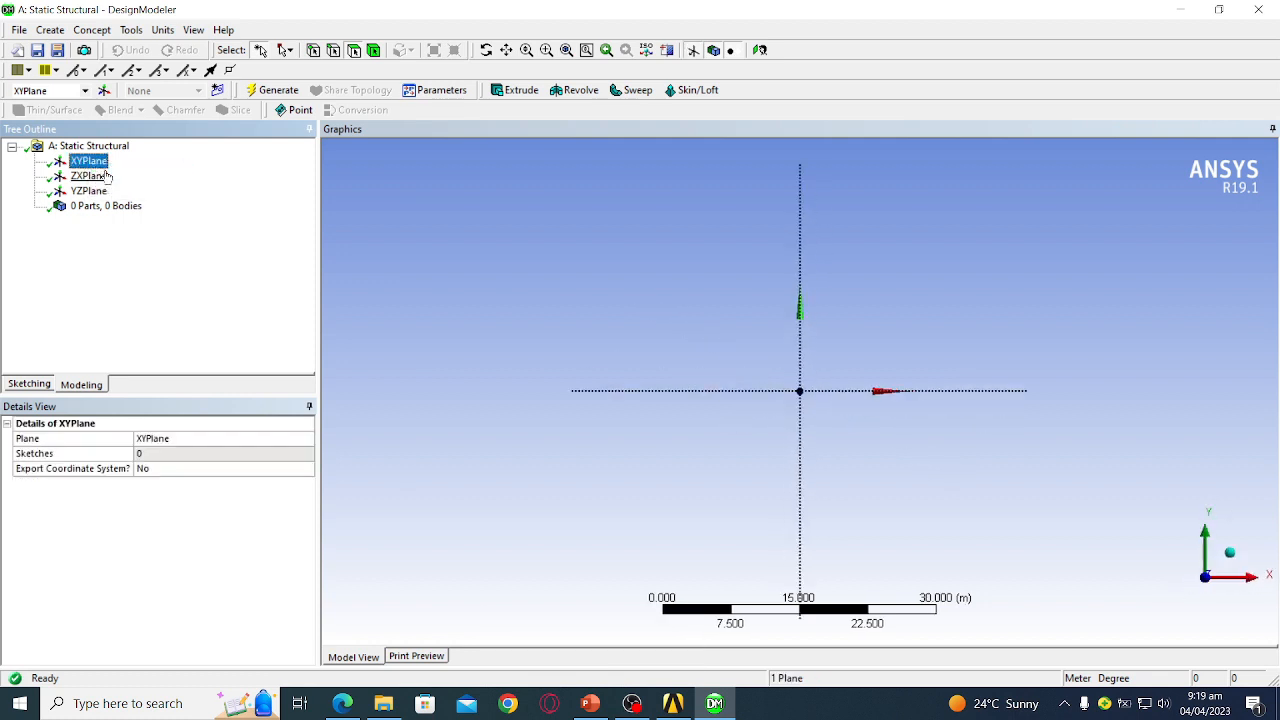
- Keep the length units in metres and switch to sketching on XYPlane
click(162, 30)
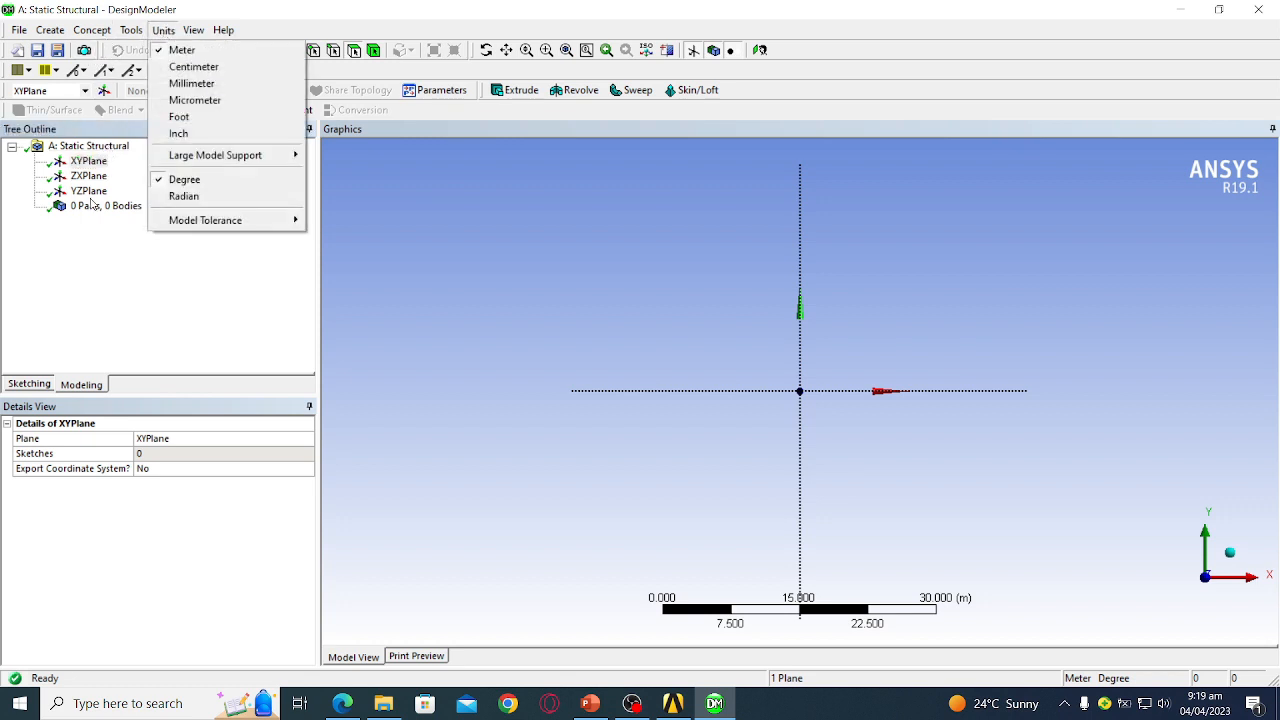
click(108, 278)
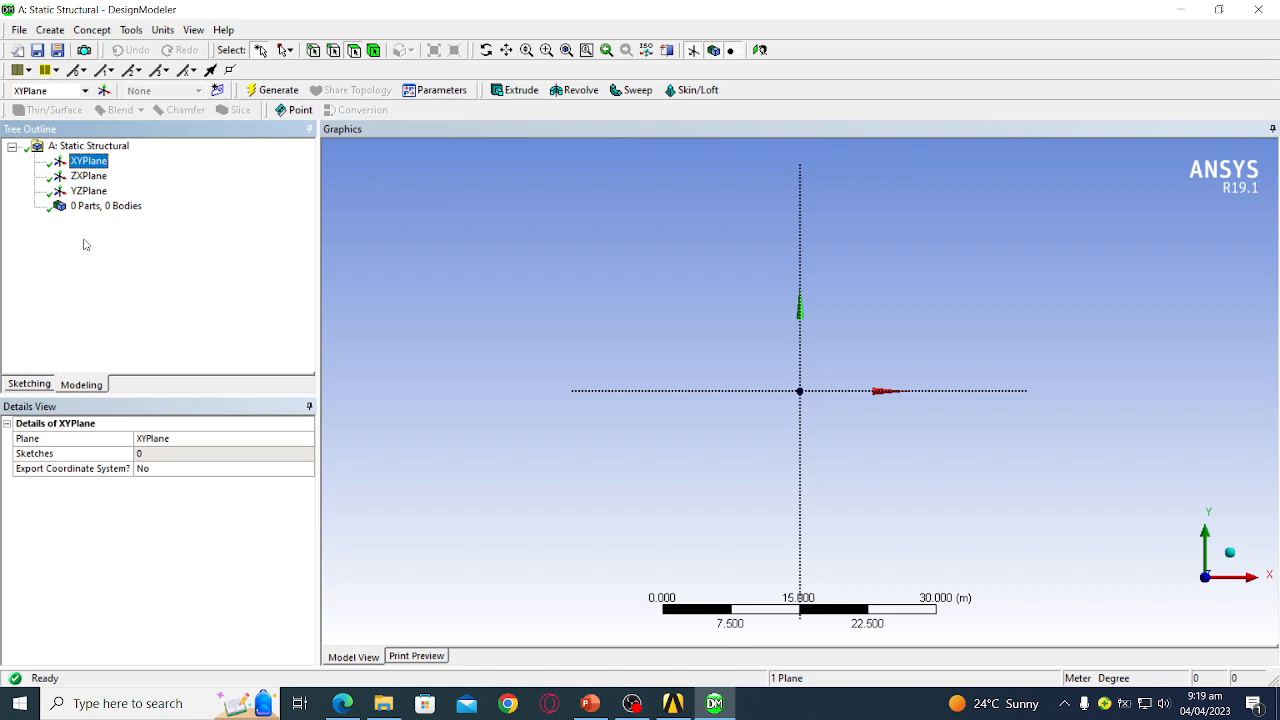
click(29, 385)
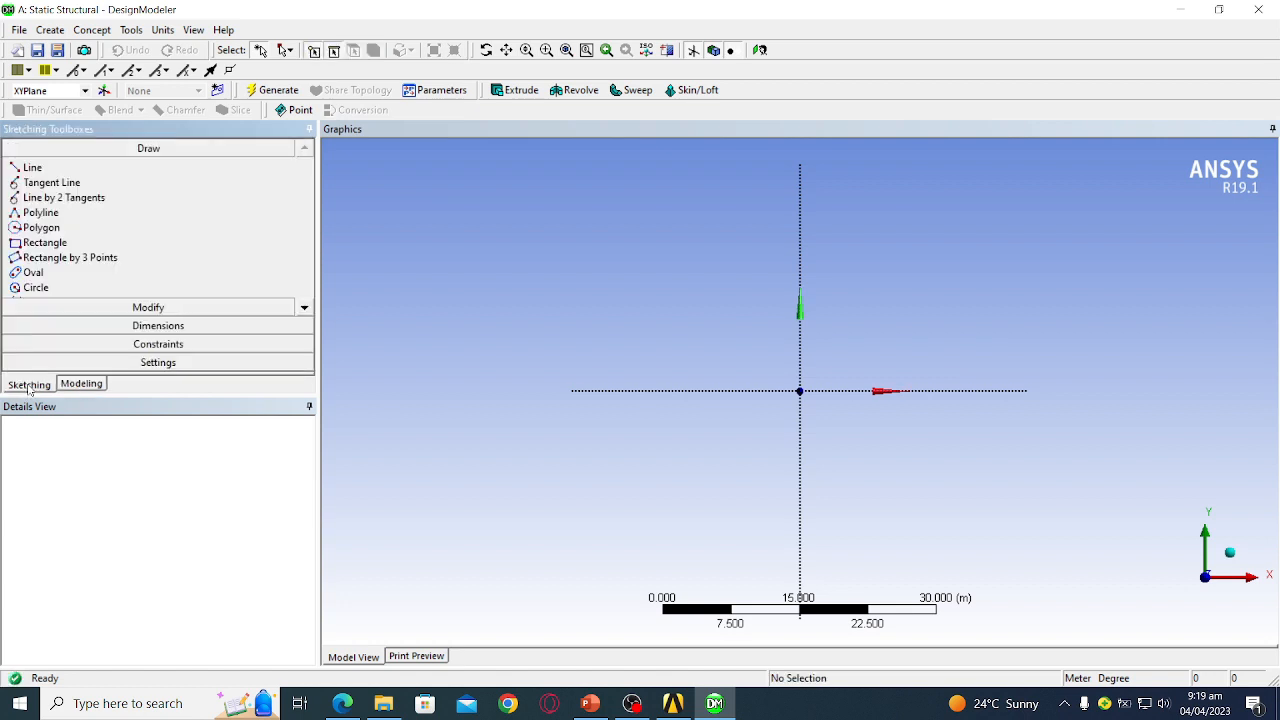
- Draw a line from the origin along the positive X axis
click(40, 170)
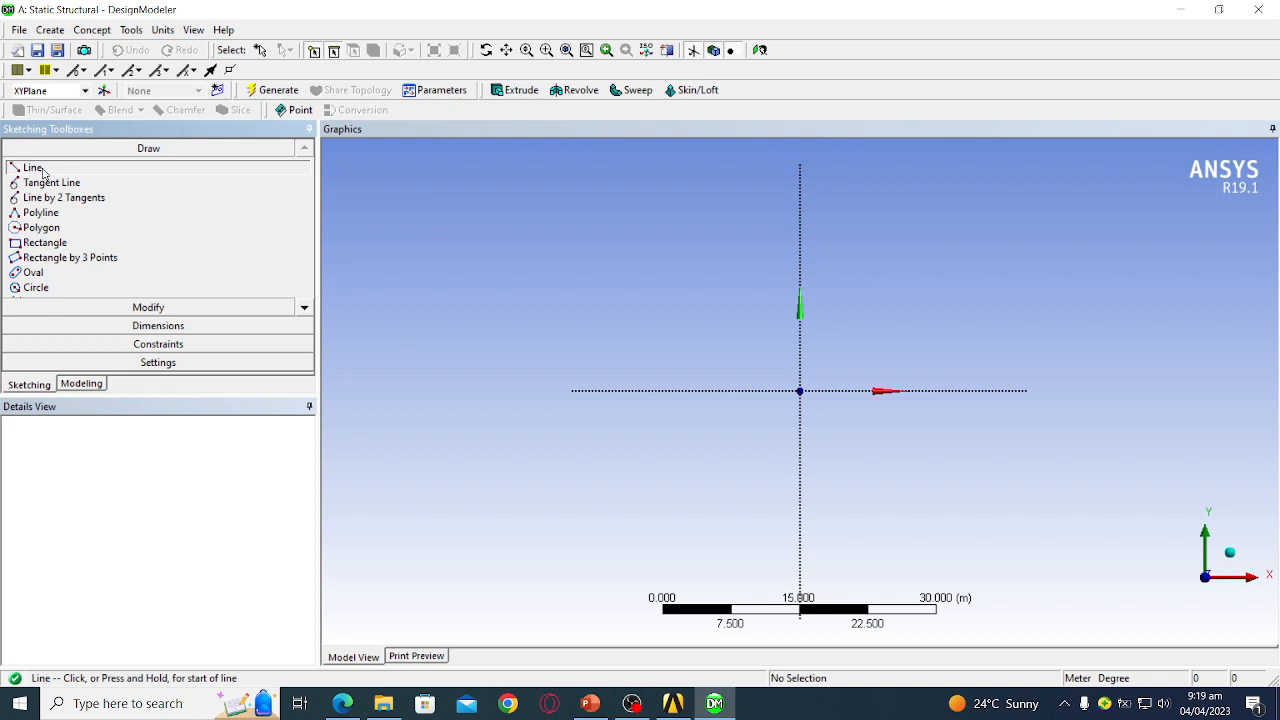
click(800, 390)
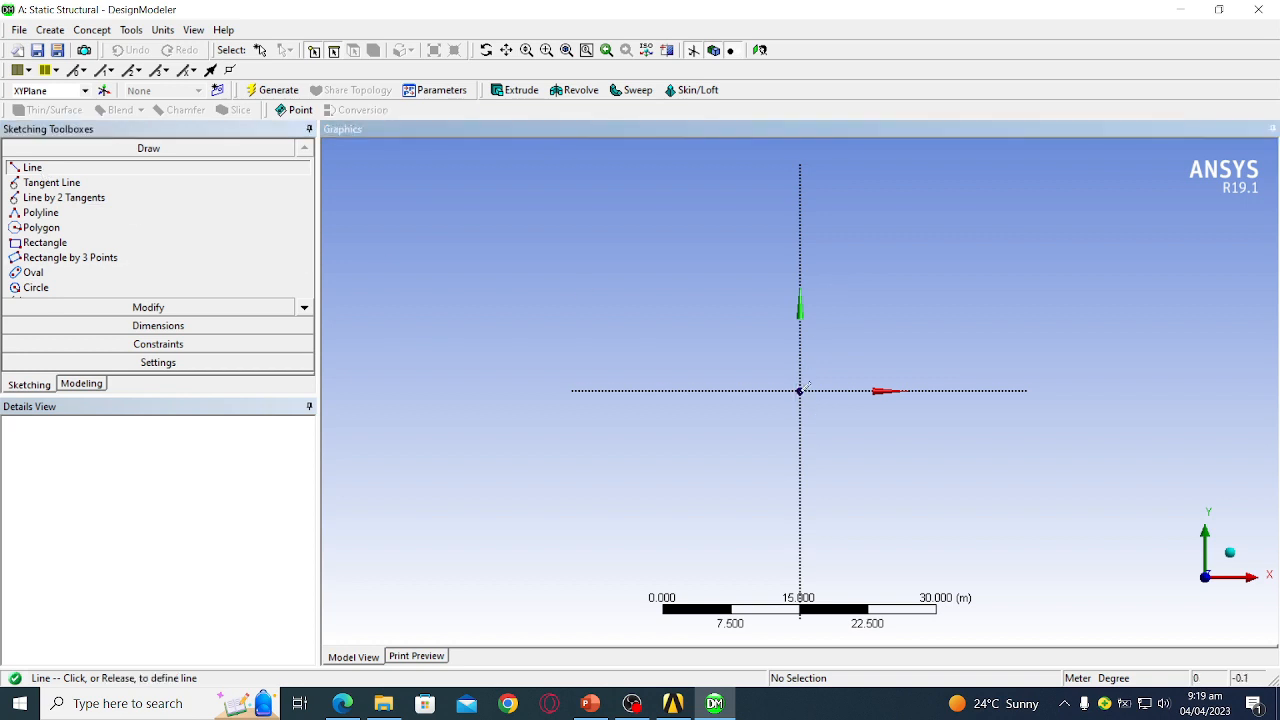
click(958, 390)
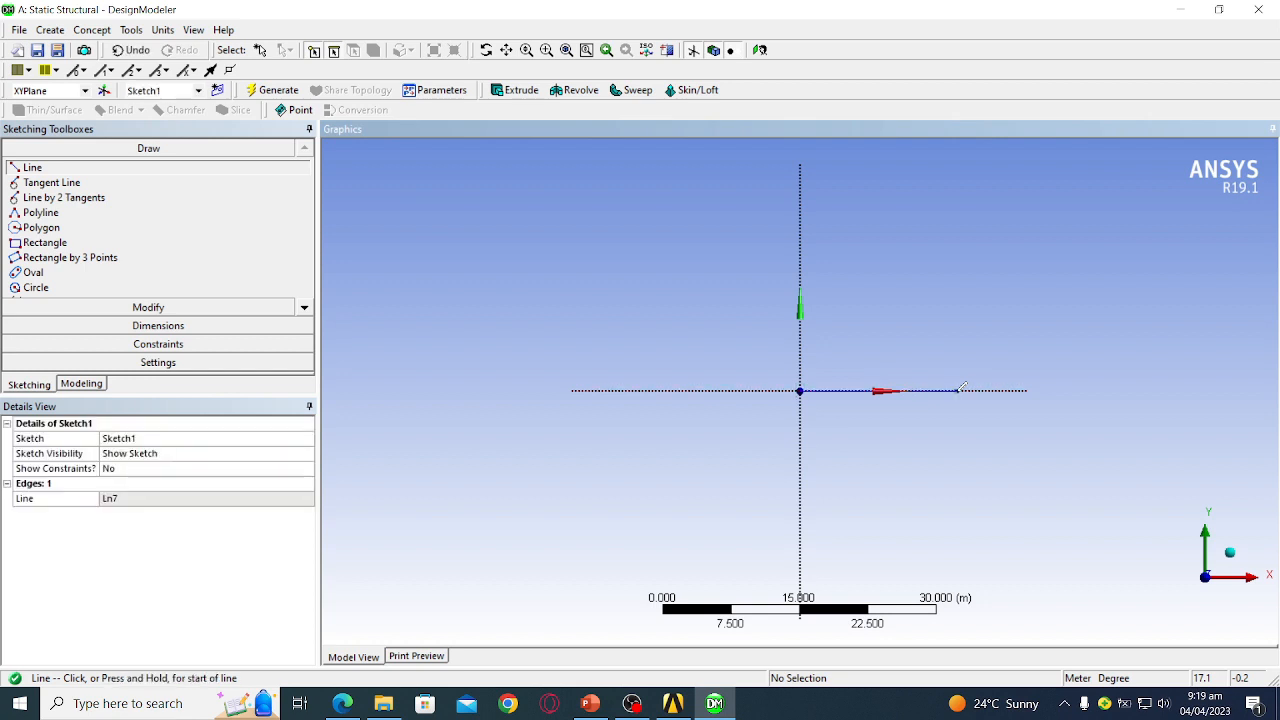
- Add horizontal dimension H1 to the line and set it to 5 m
click(232, 327)
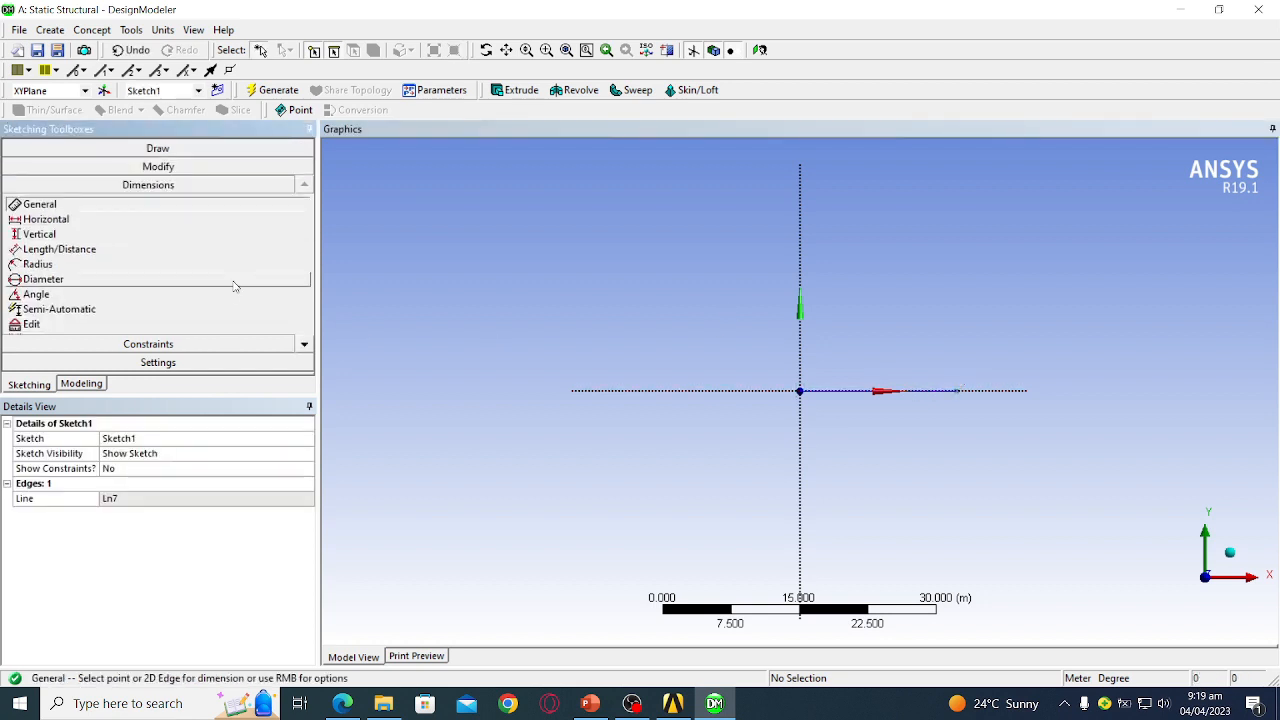
click(100, 219)
click(800, 390)
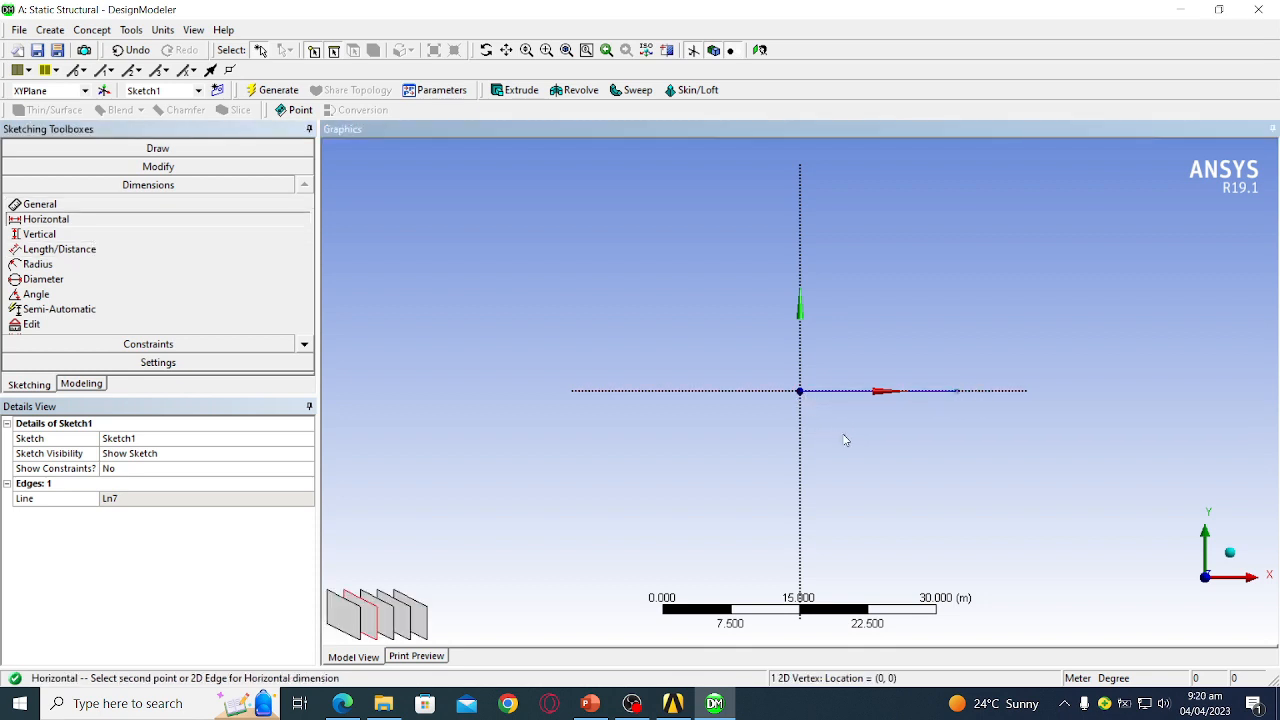
click(798, 453)
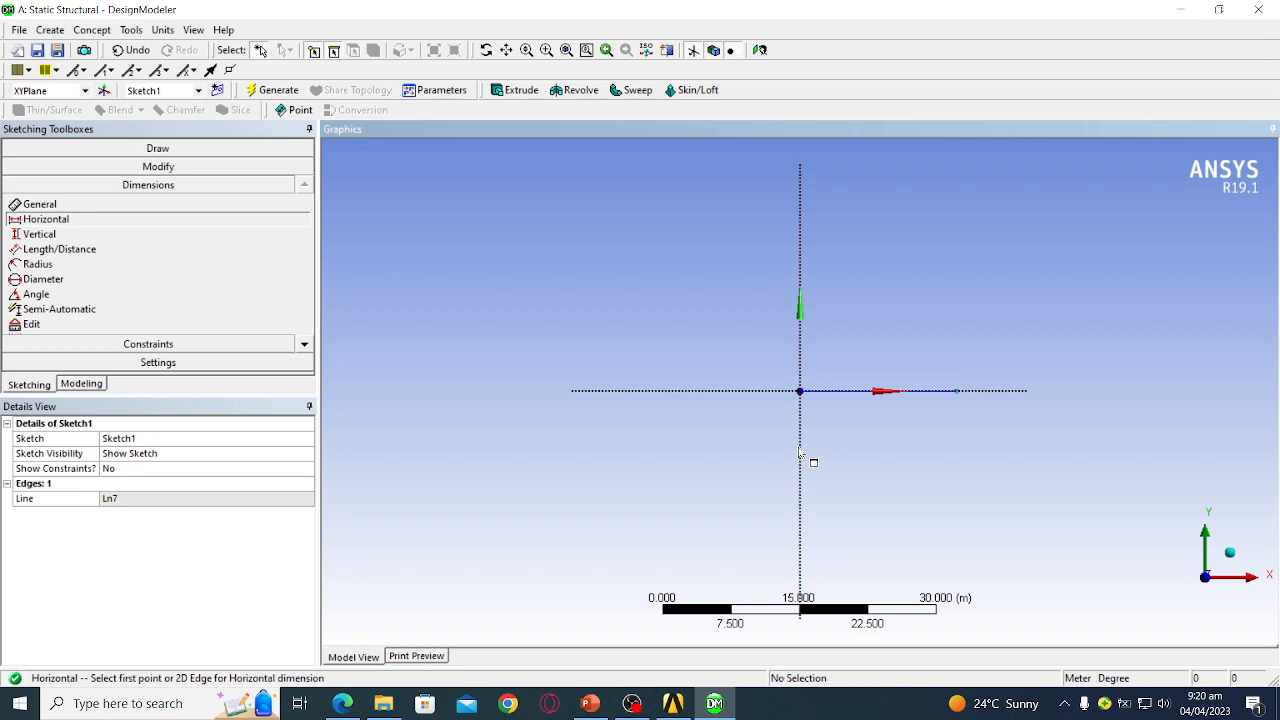
click(800, 448)
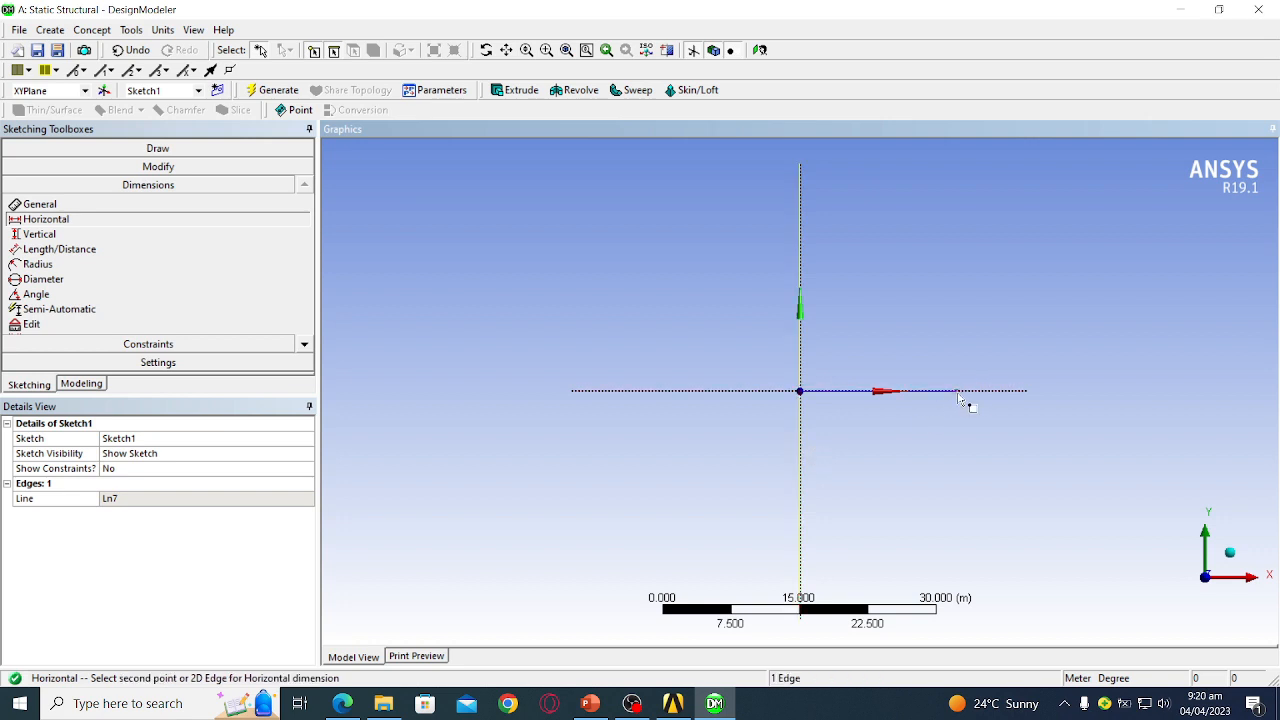
click(958, 396)
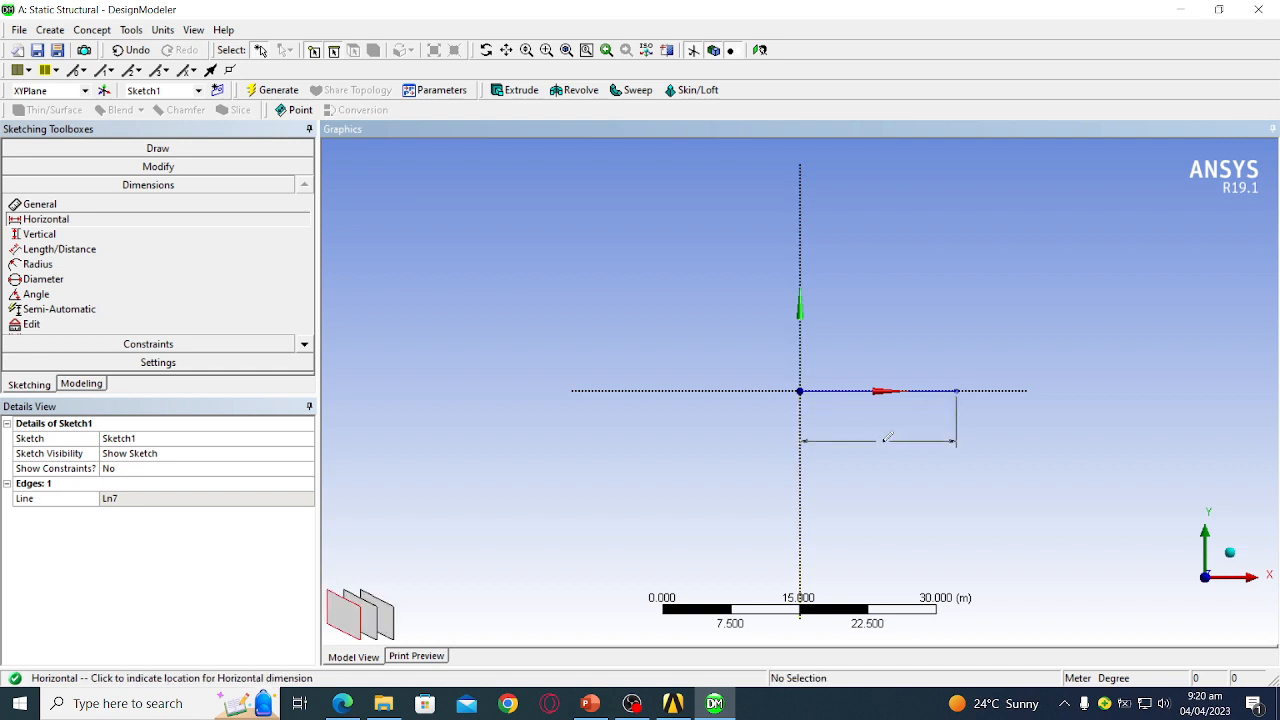
click(887, 438)
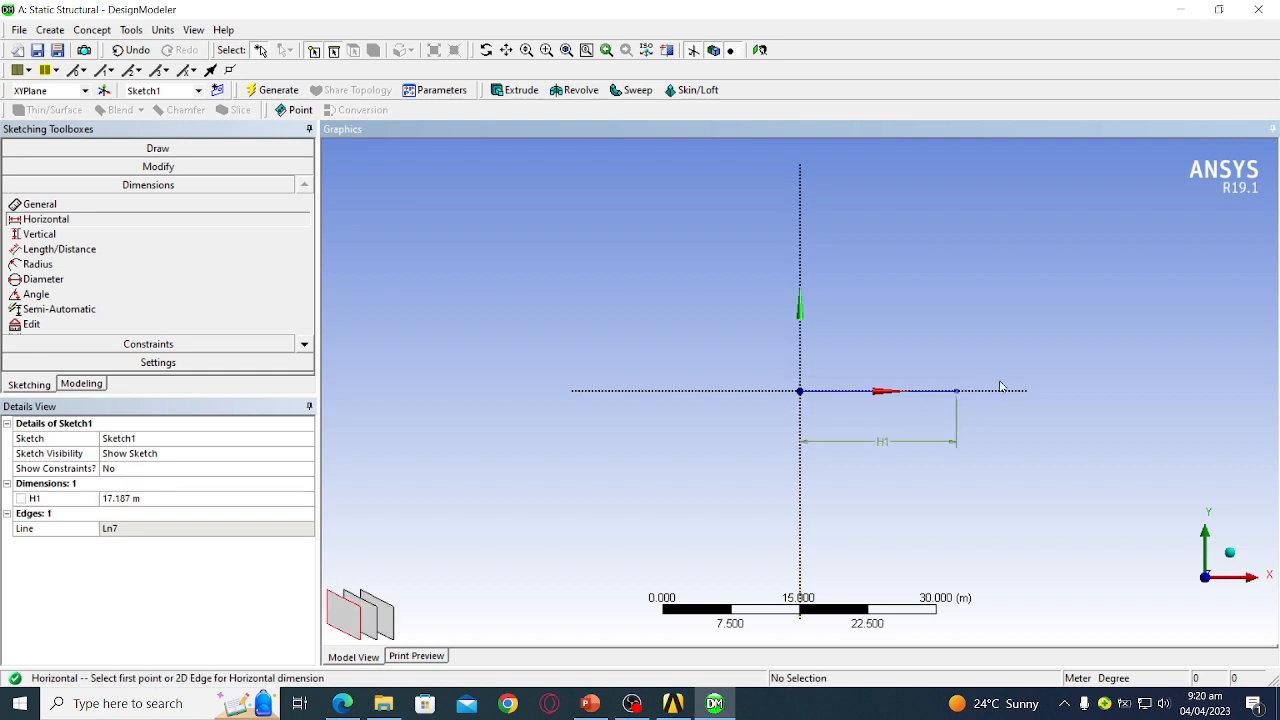
click(205, 497)
text(5)
key(Return)
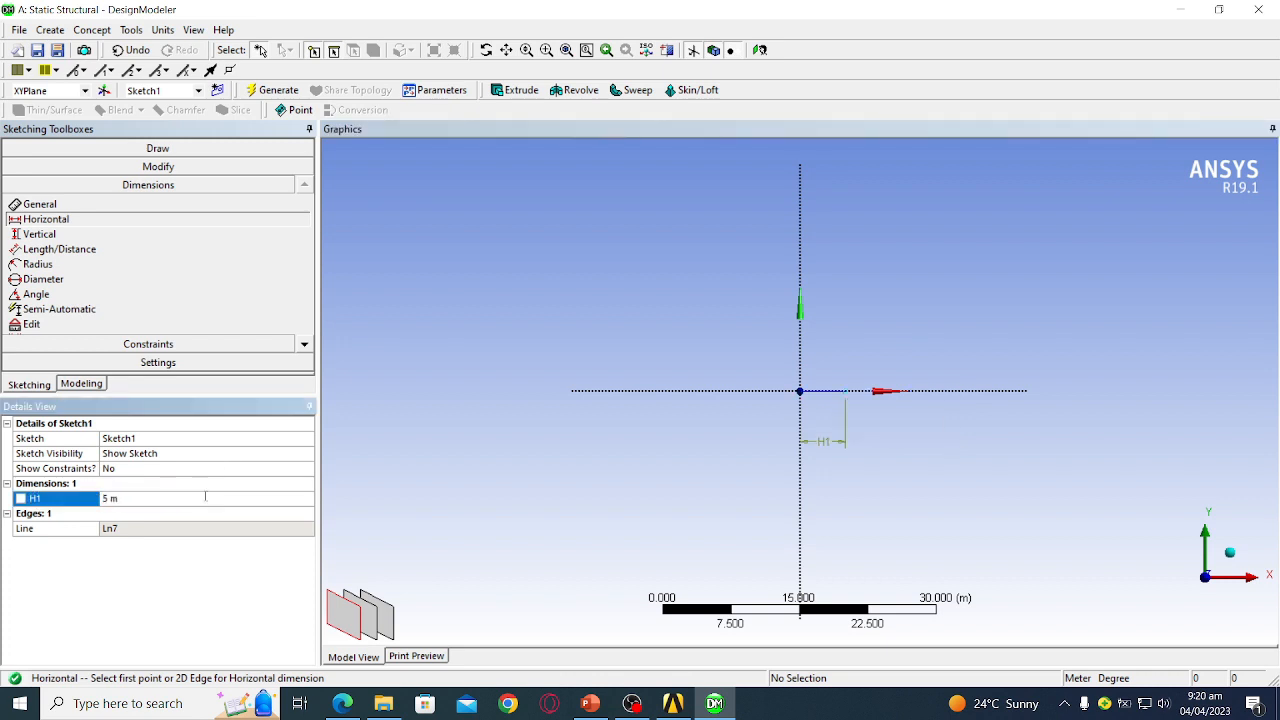
click(82, 384)
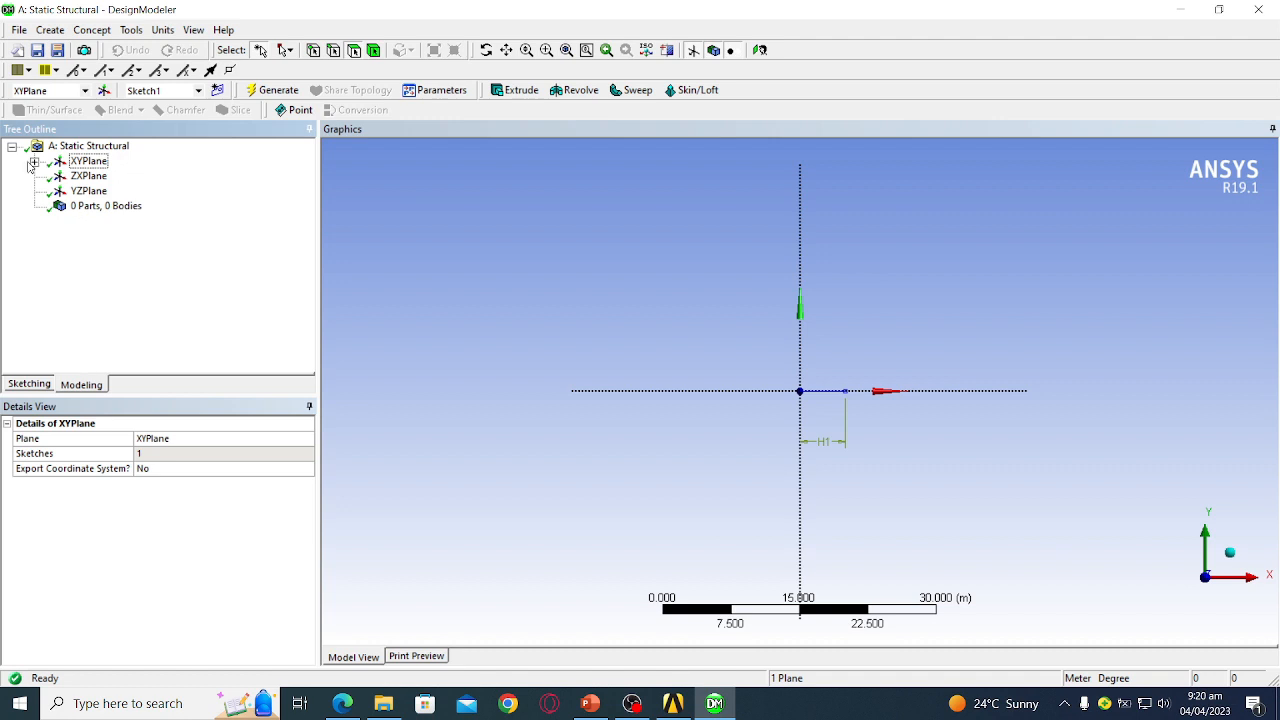
click(34, 161)
- Create a Lines From Sketches feature with Sketch1 as its base object
click(108, 176)
click(92, 30)
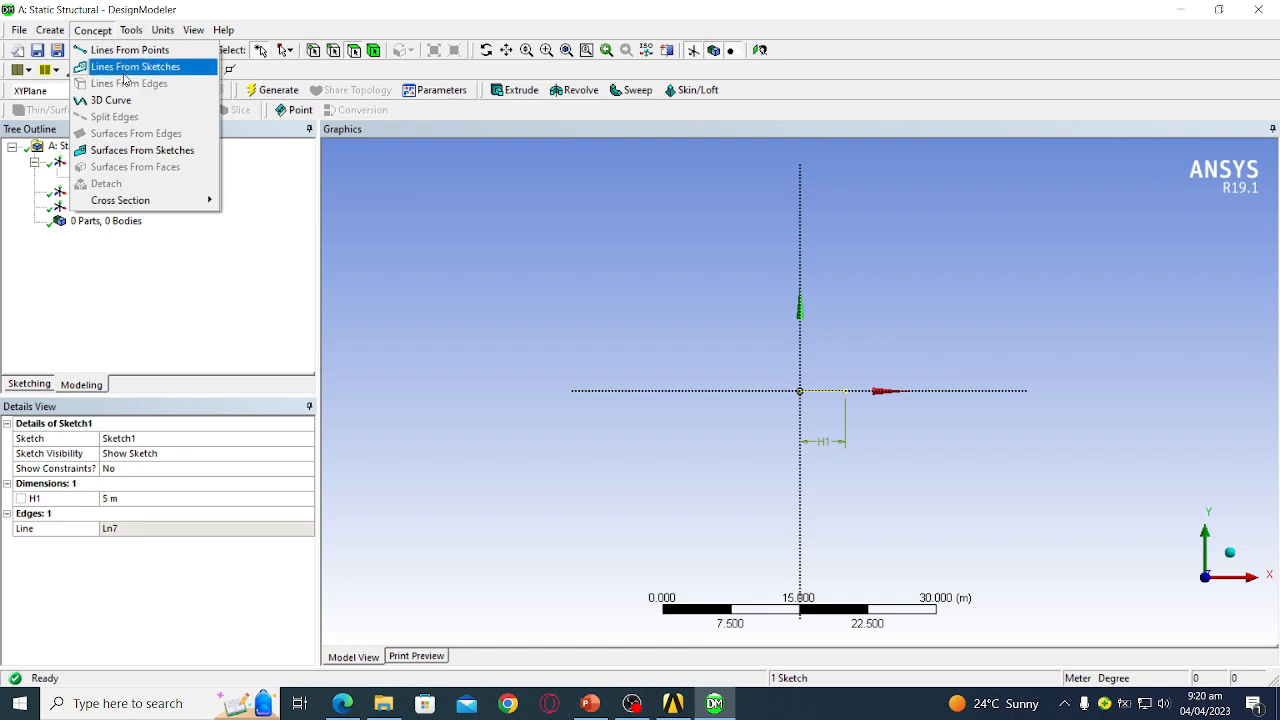
click(124, 70)
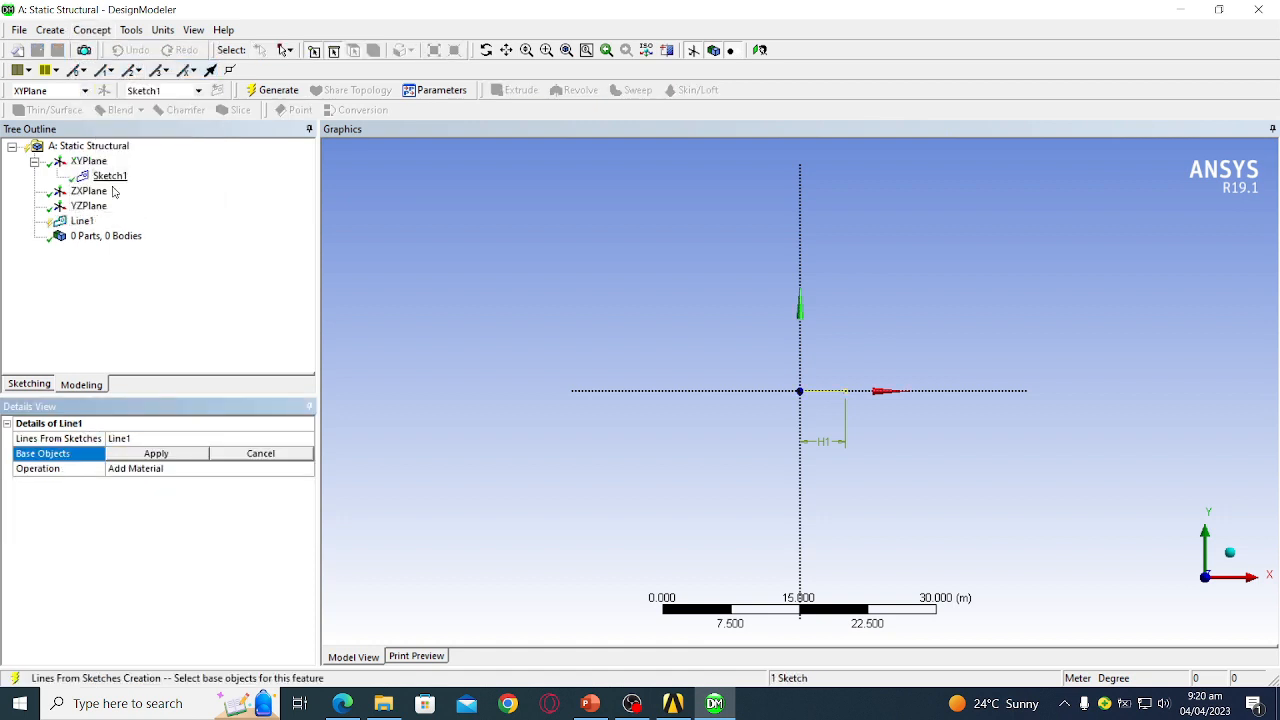
click(183, 457)
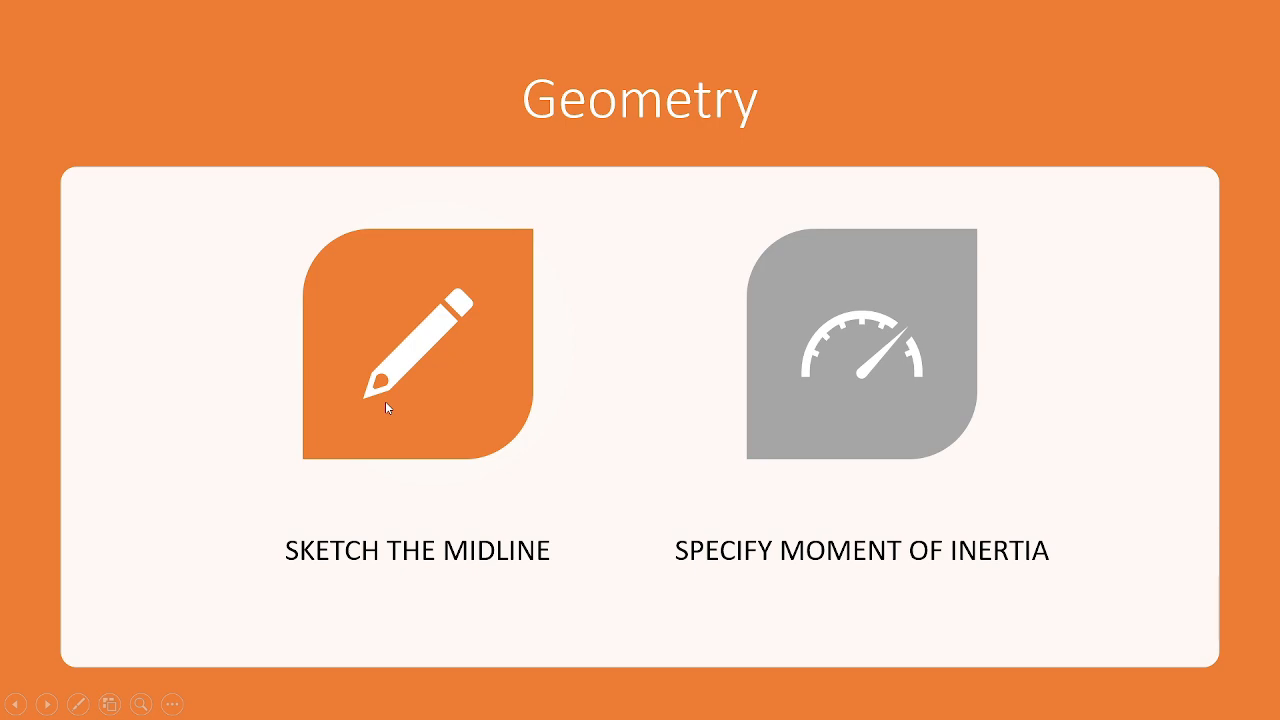
- Exit the slideshow and bring the DesignModeler window back to the front
key(Escape)
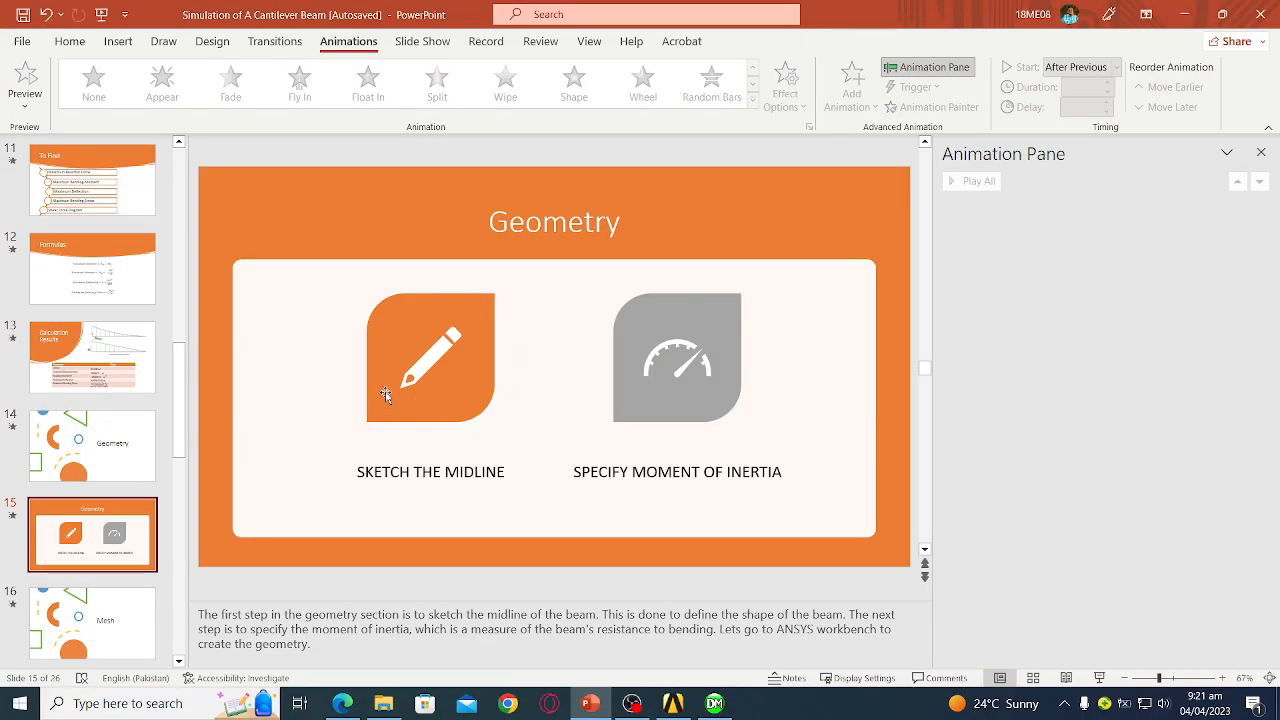
click(686, 703)
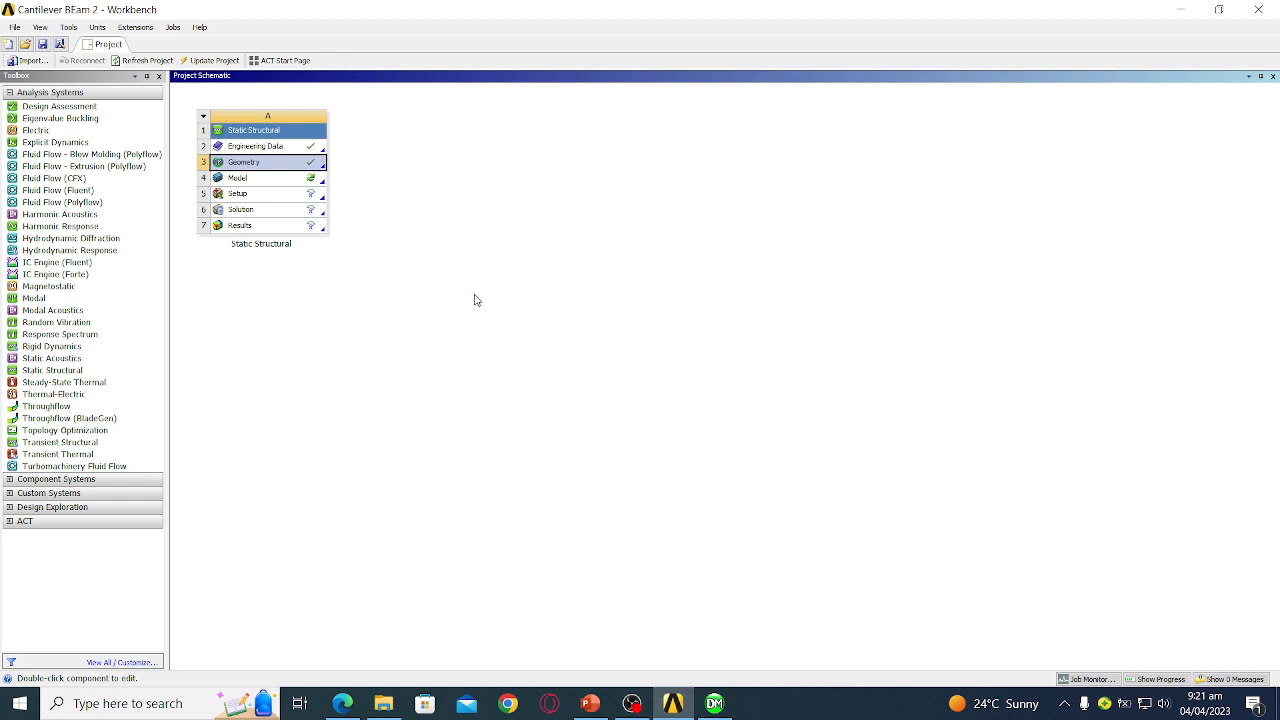
click(714, 703)
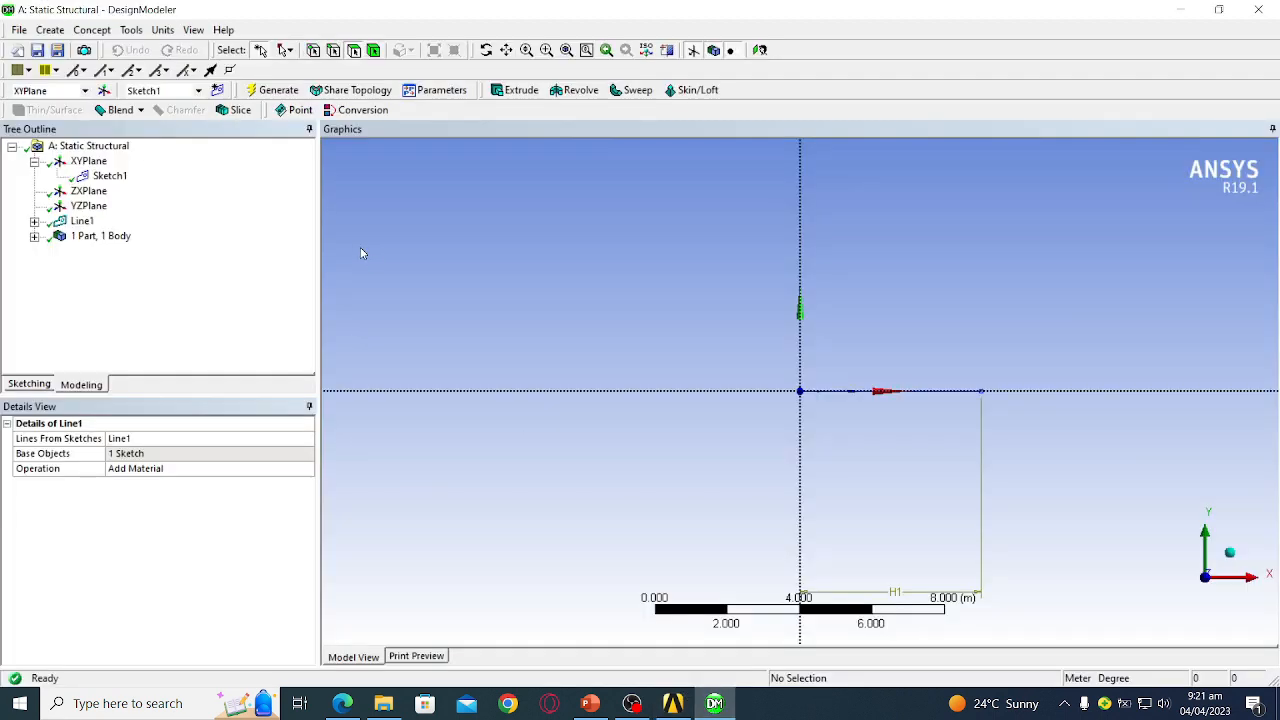
- Add rectangular cross section Rect1 with width B = 0.6 m and height H = 0.6 m
click(91, 33)
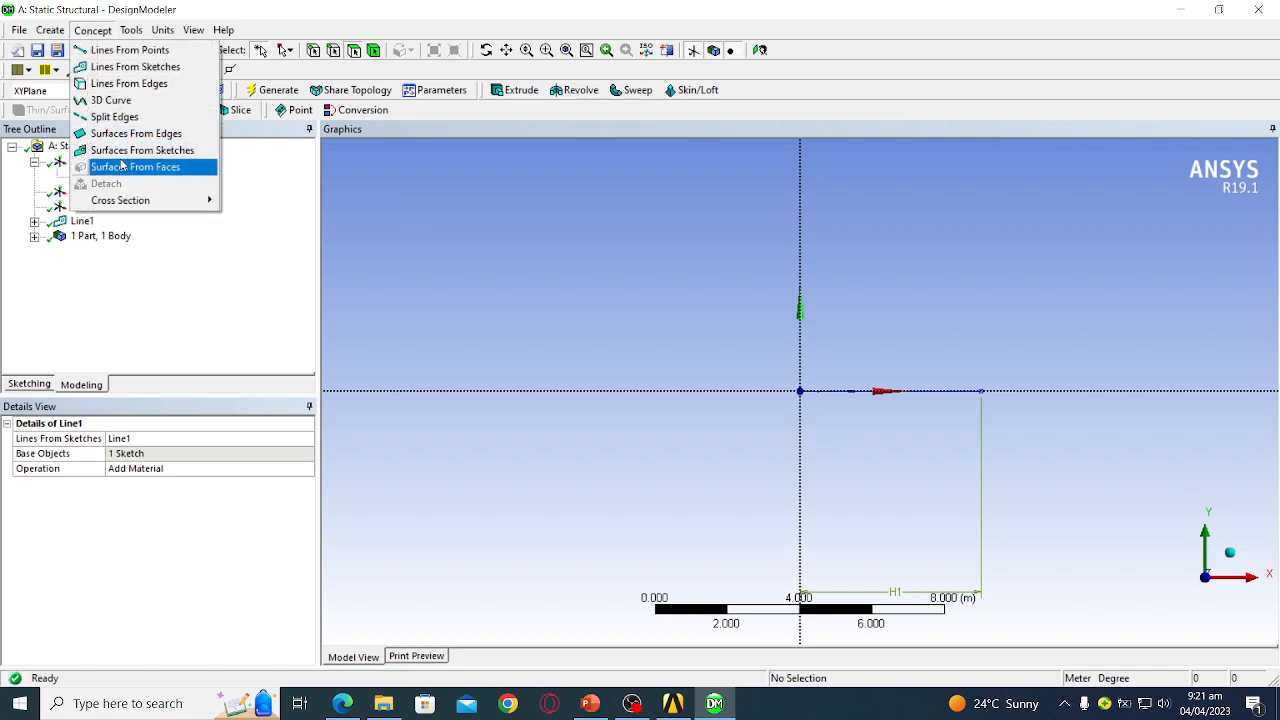
mouse_move(131, 203)
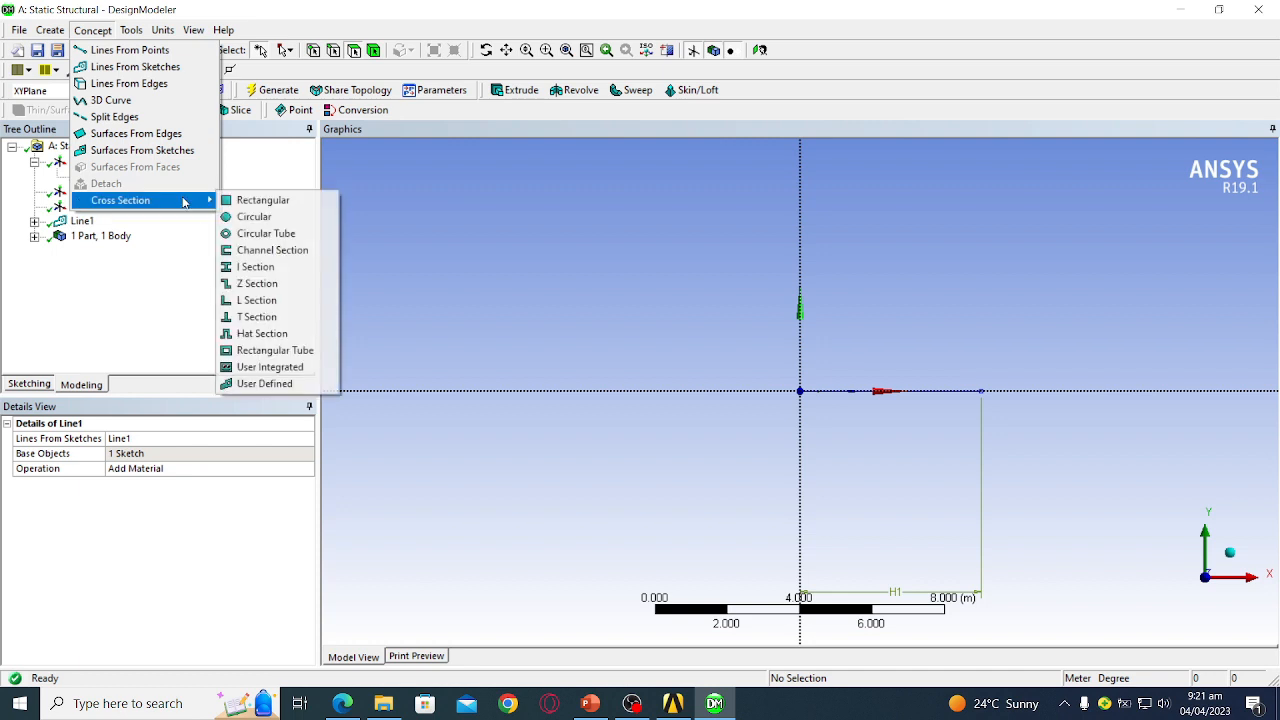
click(249, 201)
click(108, 251)
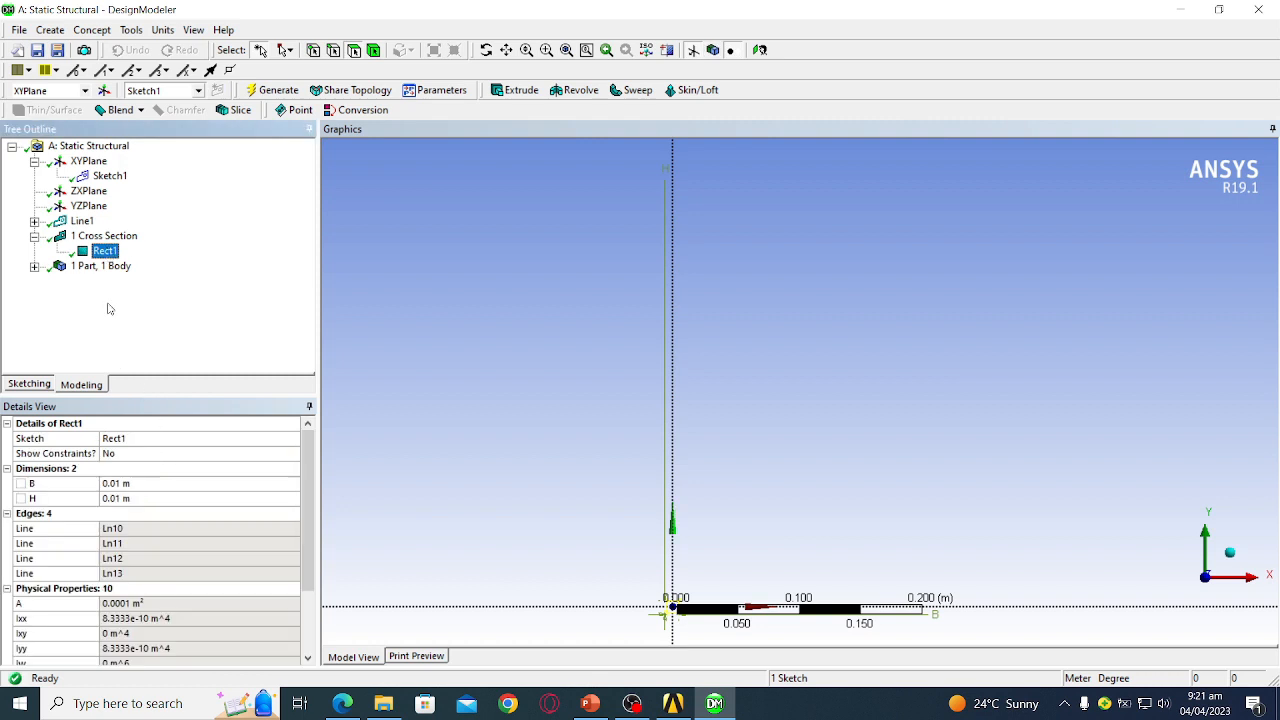
click(142, 486)
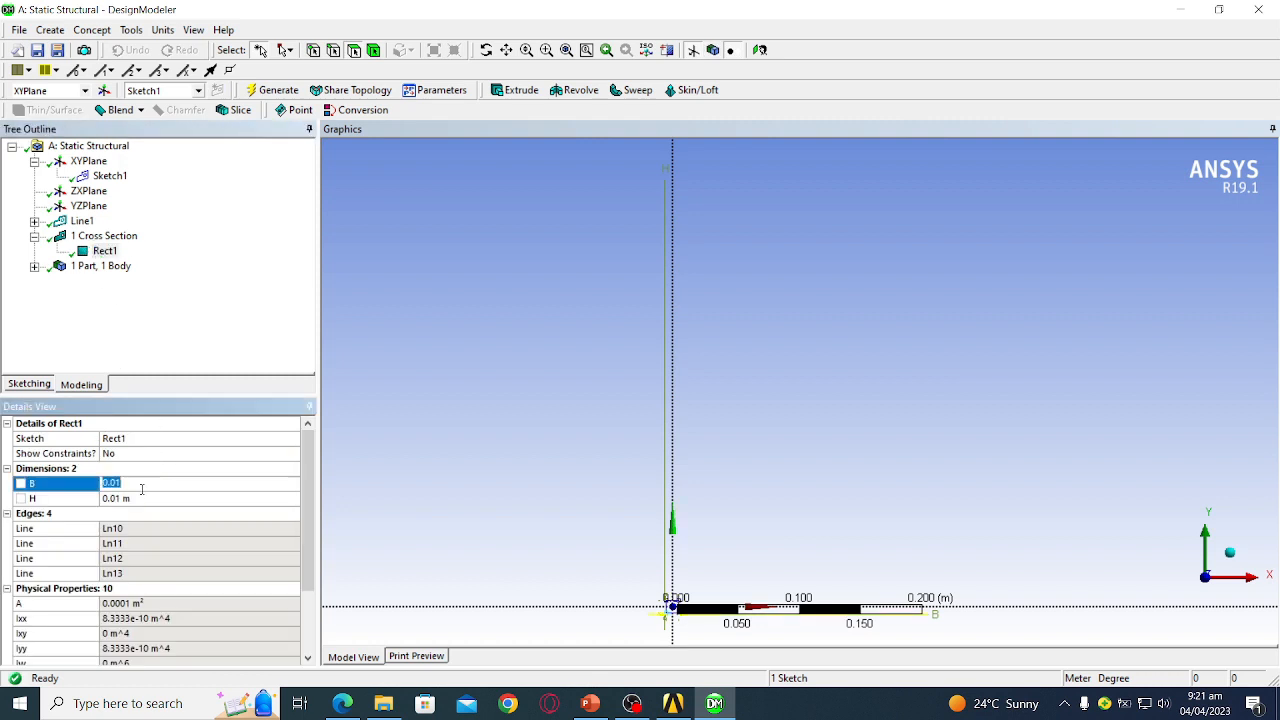
text(0.6)
click(150, 498)
text(0)
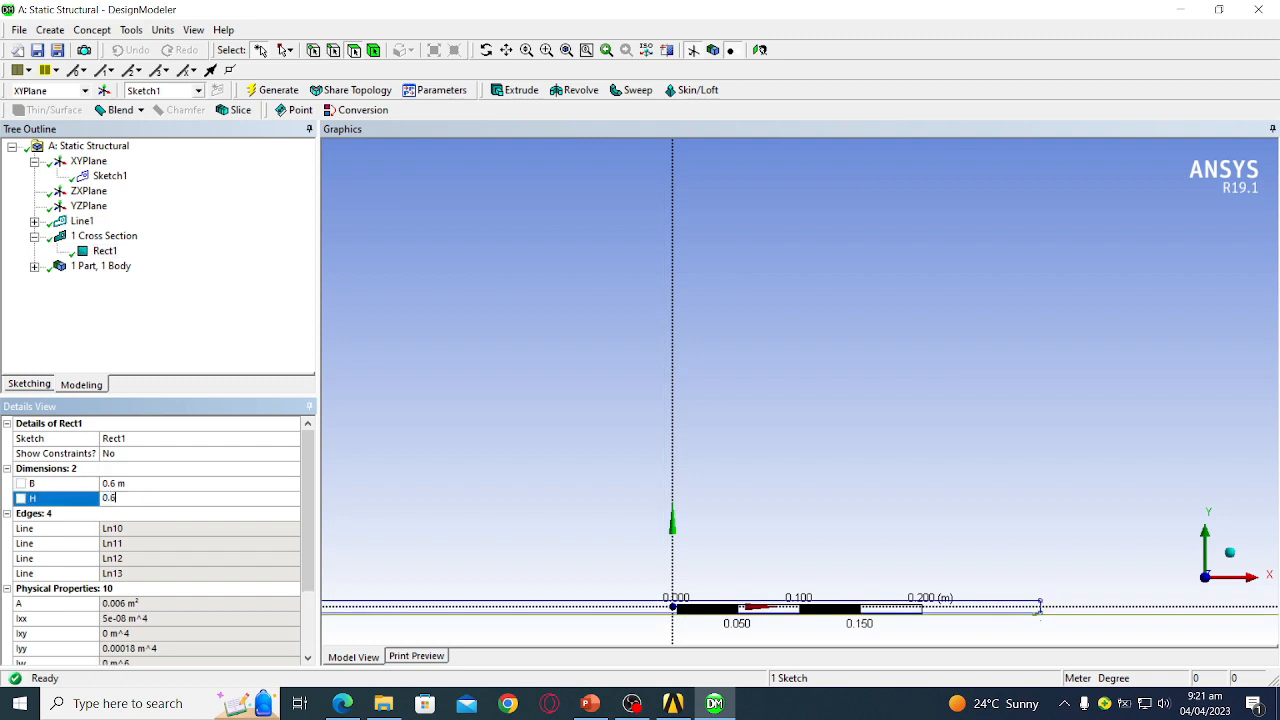
click(400, 445)
- Check Rect1's physical properties show 0.36 m² area, orbiting to inspect the section
scroll(195, 521, down, 2)
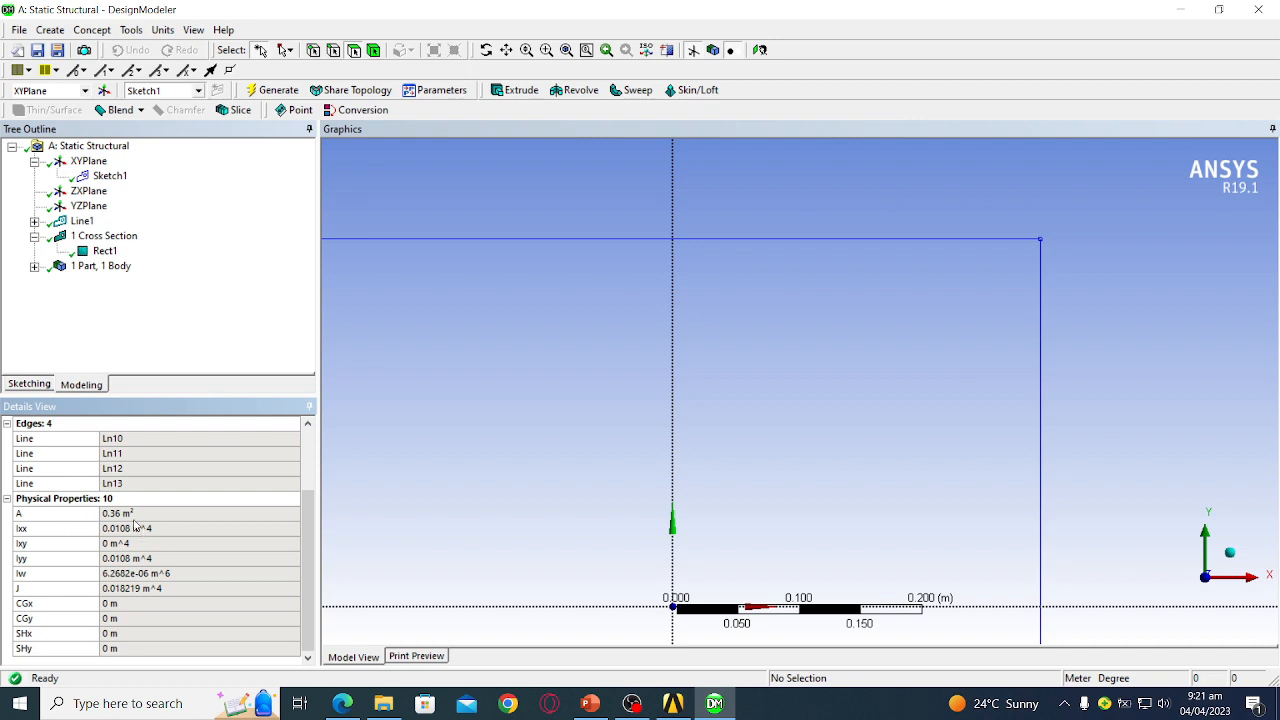
scroll(729, 383, down, 5)
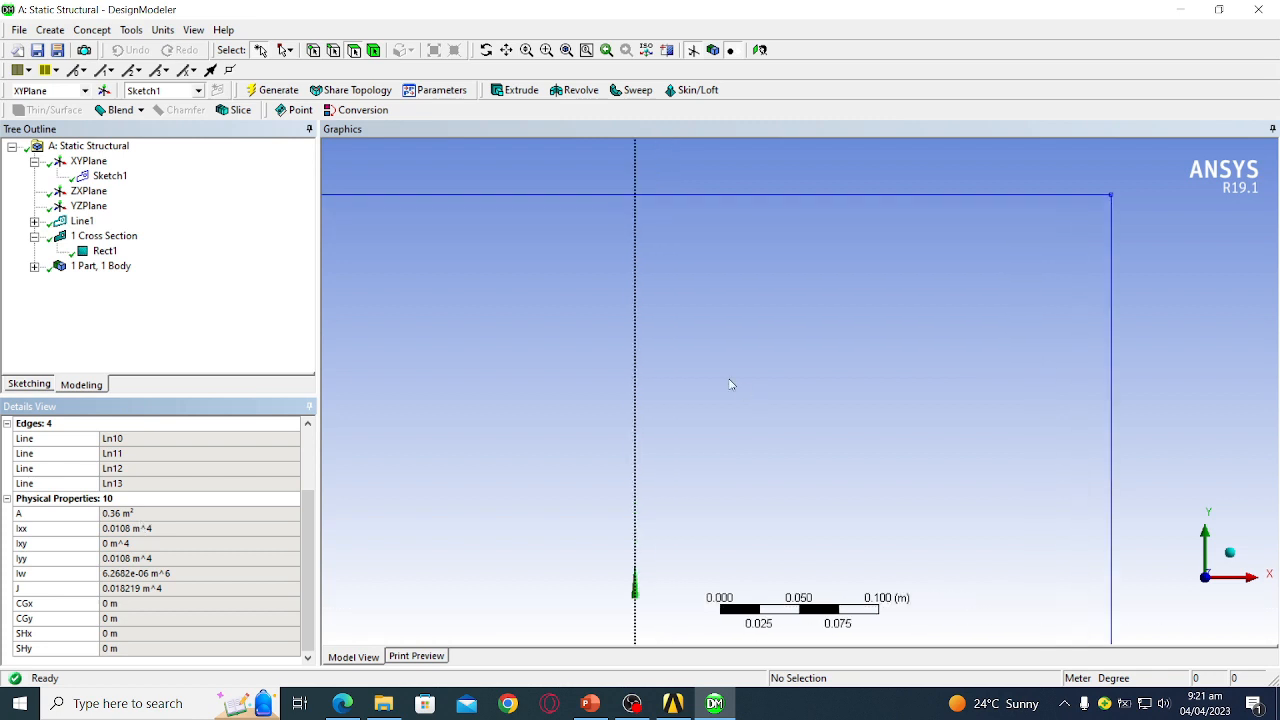
scroll(735, 407, down, 3)
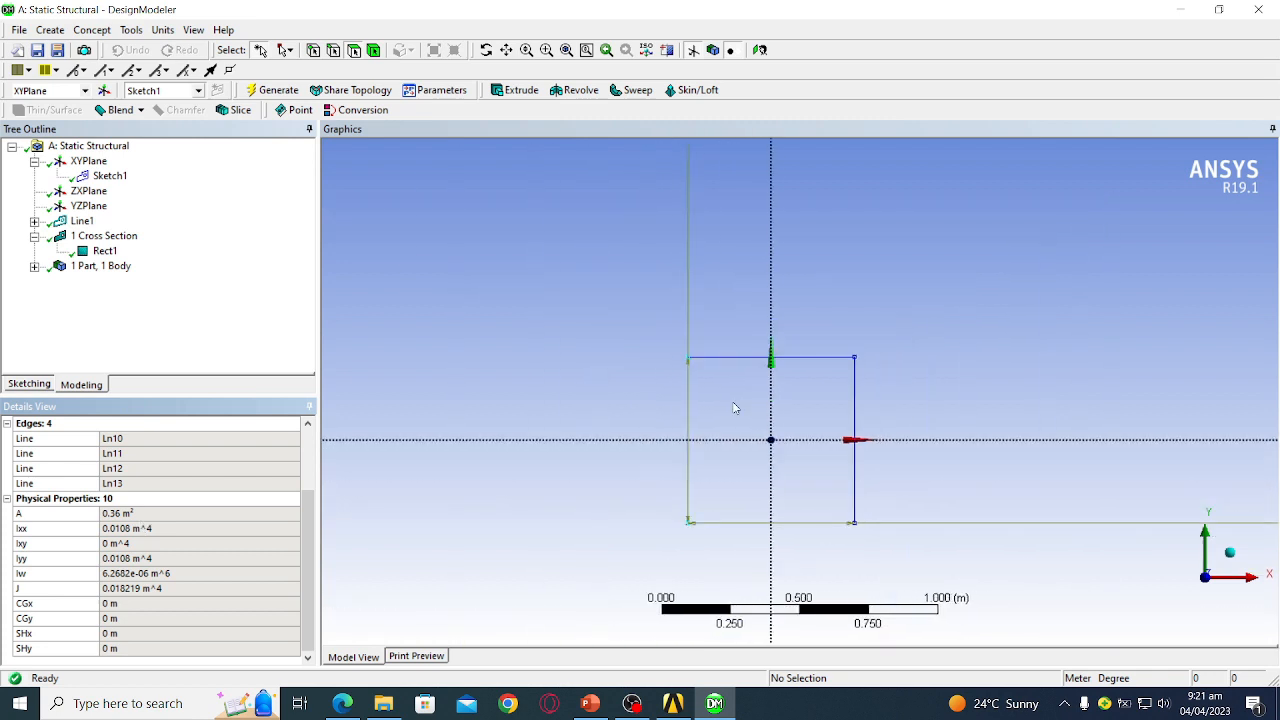
mouse_move(967, 328)
middle_down()
mouse_move(943, 391)
mouse_move(1000, 362)
middle_up()
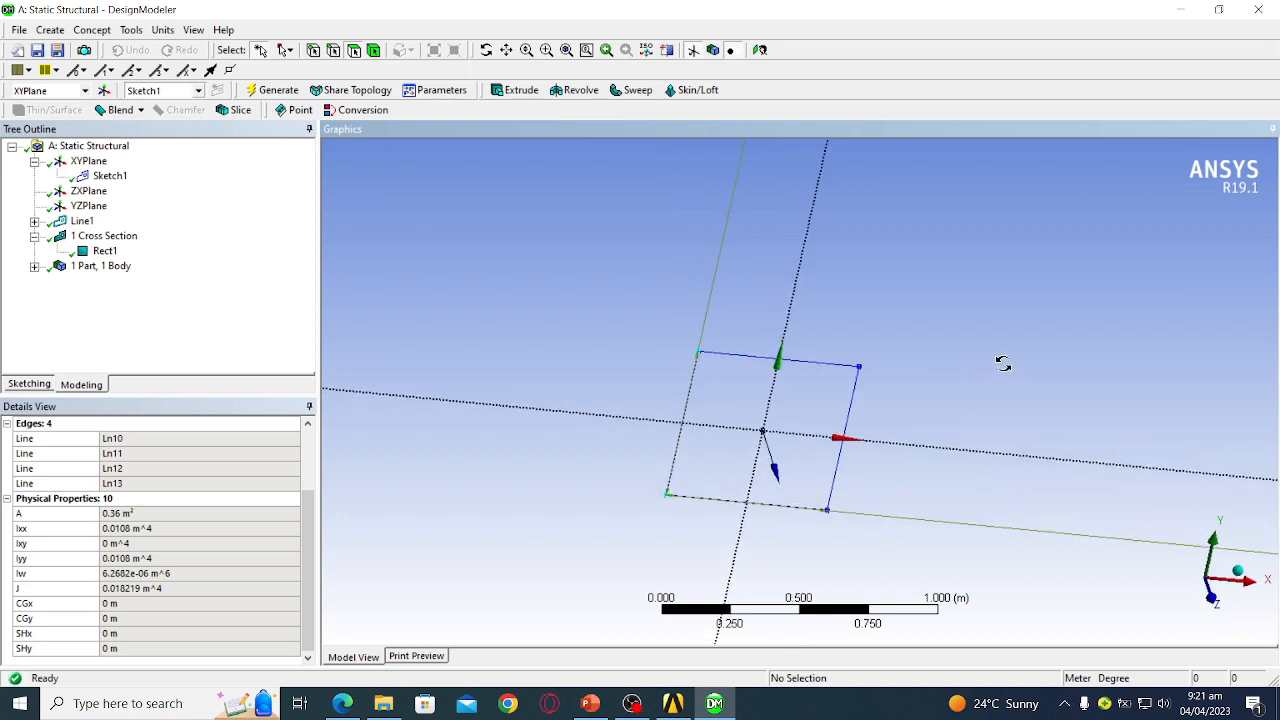
mouse_move(880, 369)
middle_down()
mouse_move(903, 360)
mouse_move(914, 306)
middle_up()
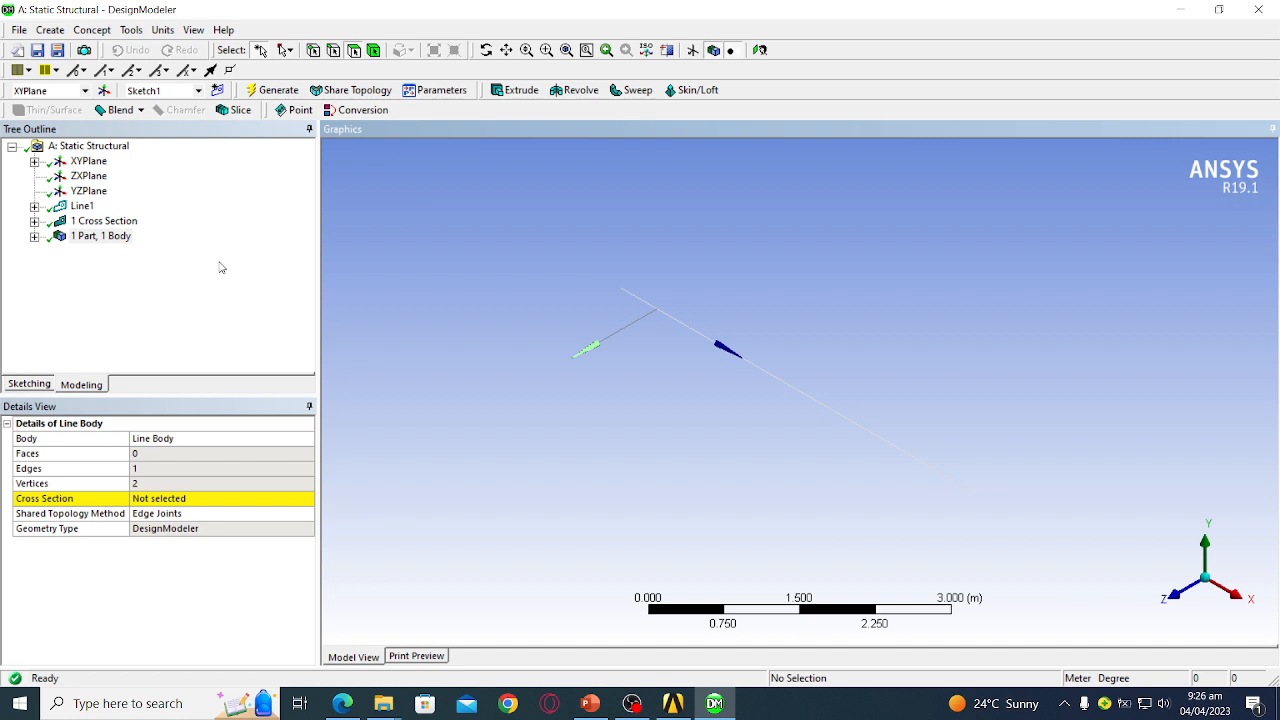
- Set the line body's Cross Section property to Rect1
click(34, 237)
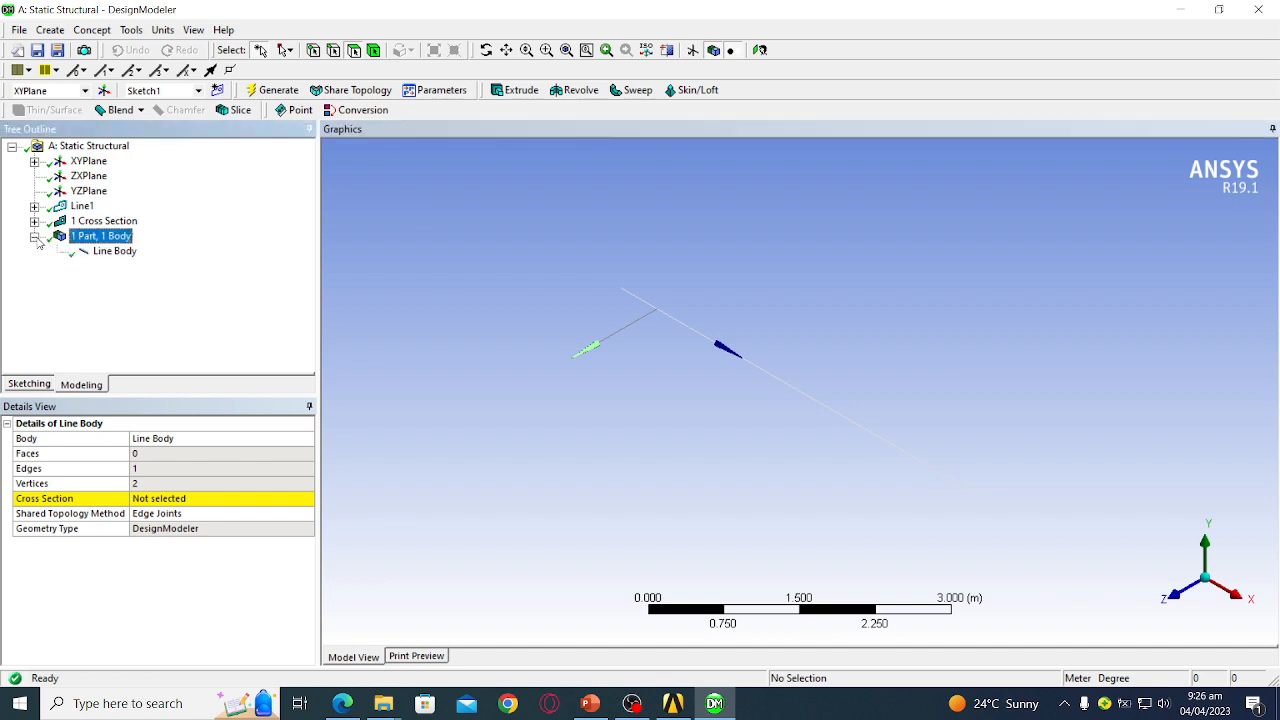
click(100, 252)
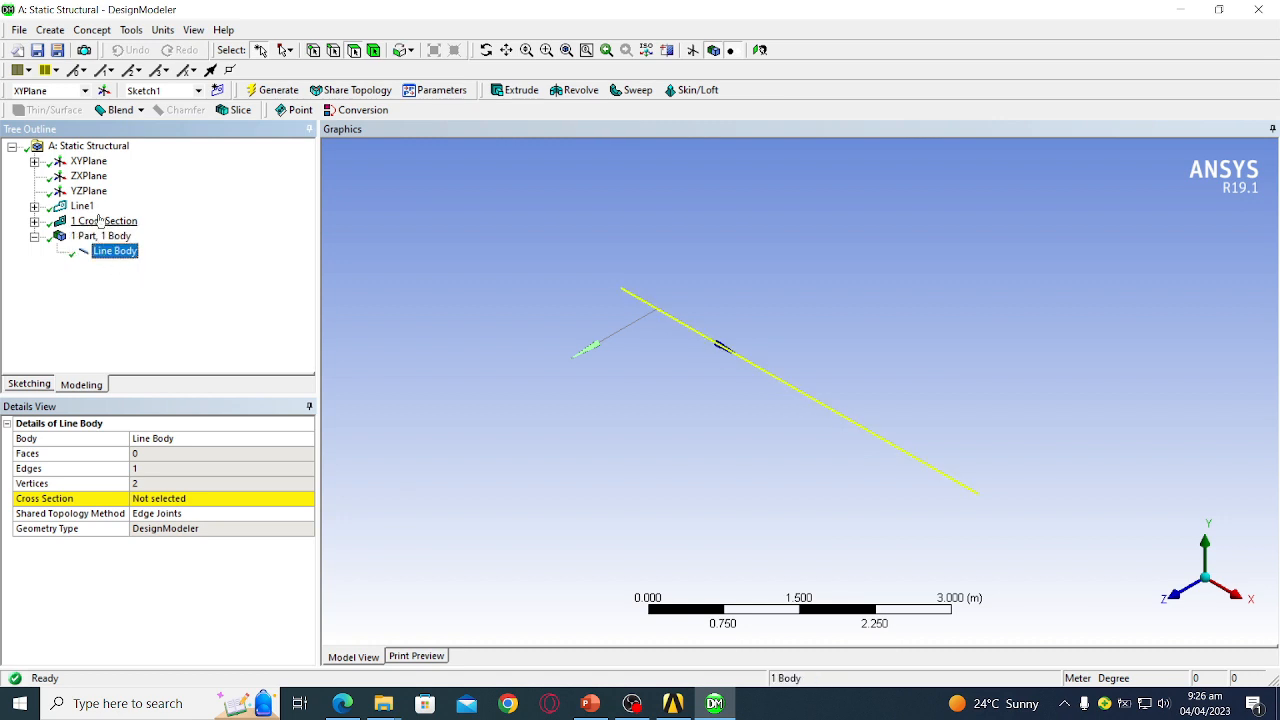
click(181, 500)
click(308, 499)
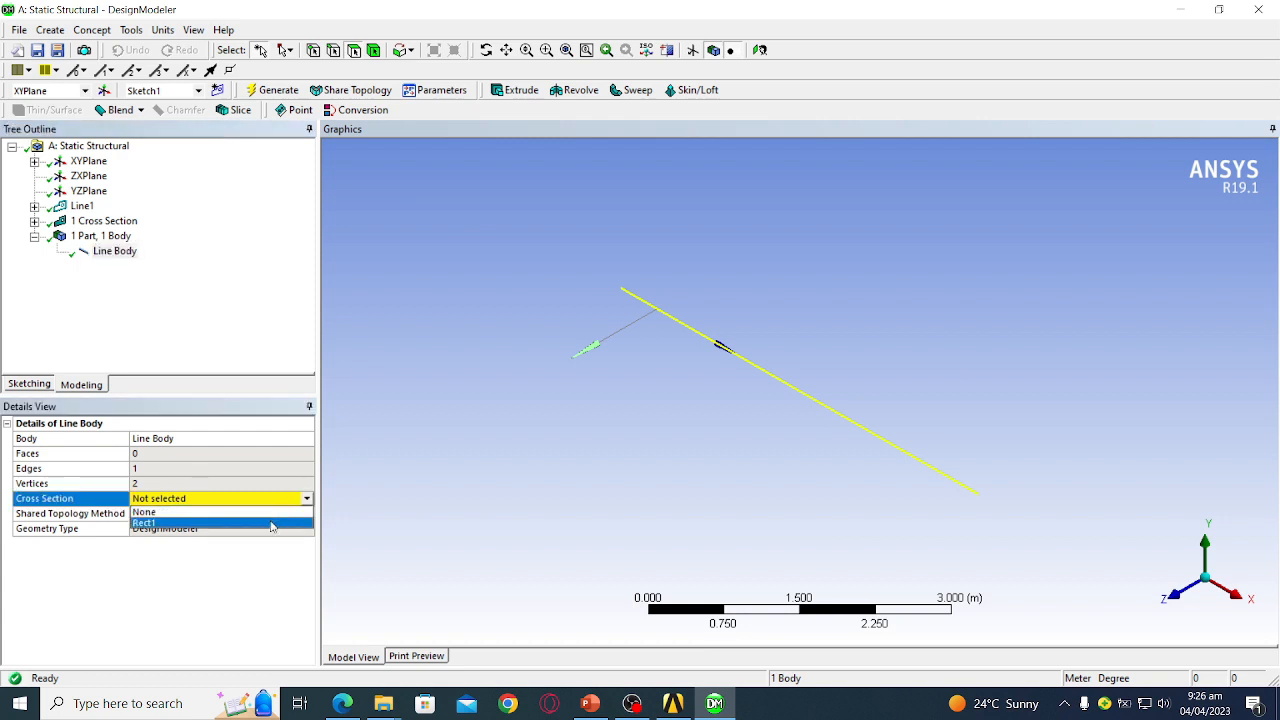
click(268, 524)
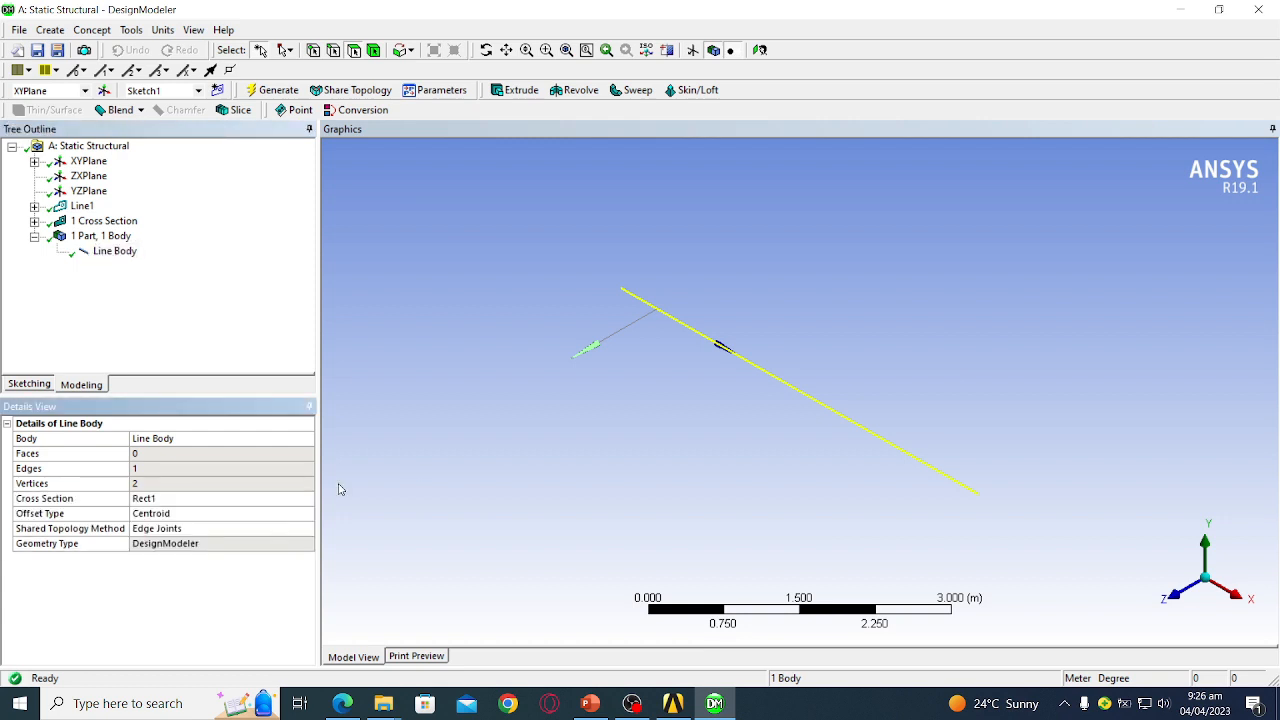
click(158, 290)
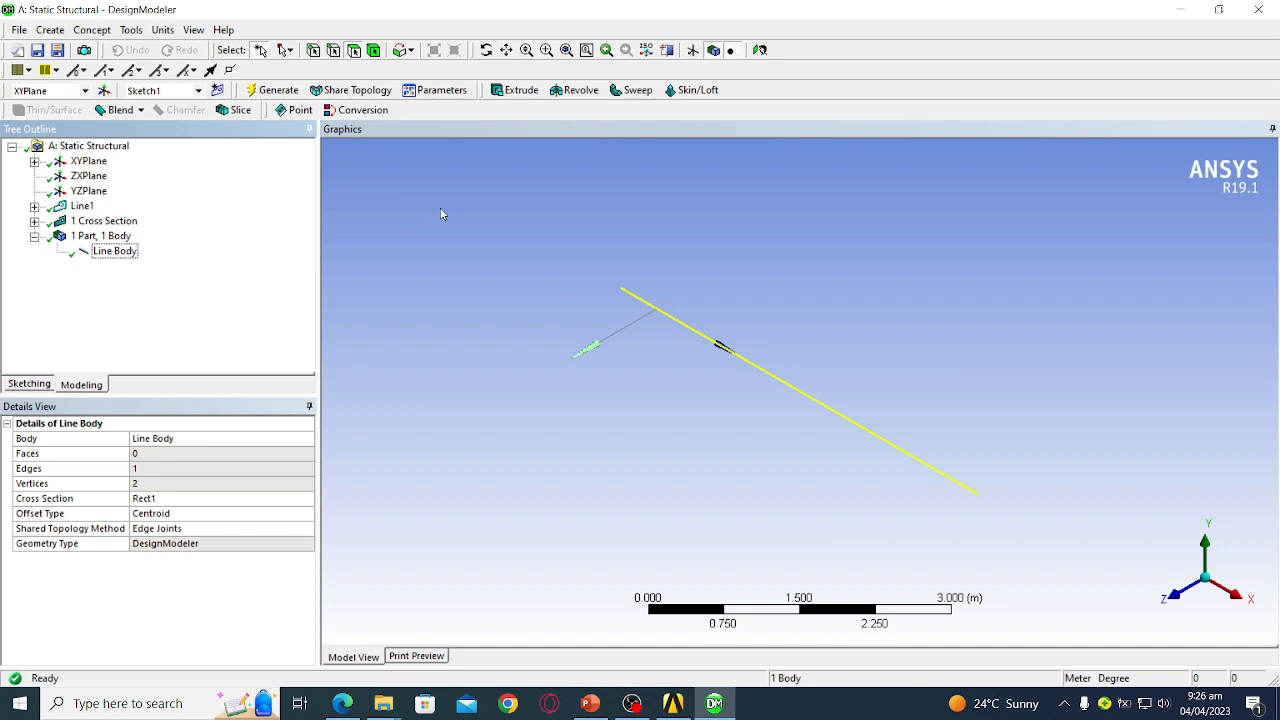
click(449, 236)
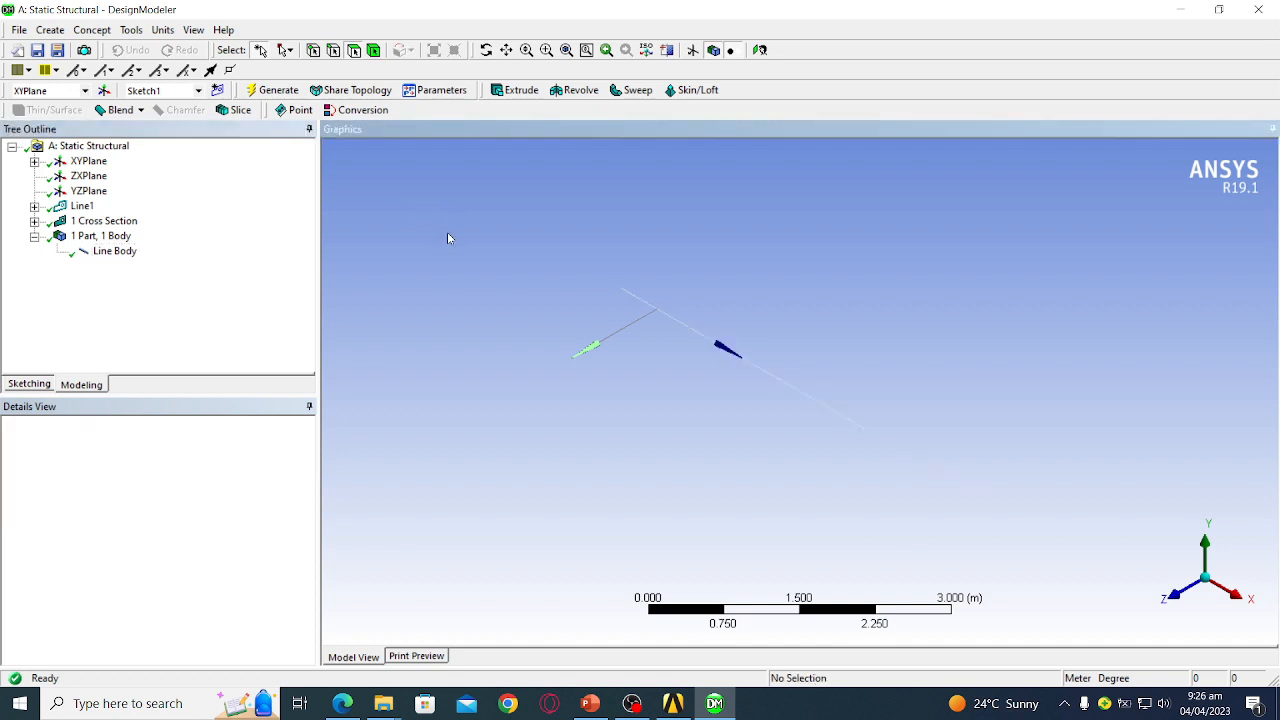
- Turn on Cross Section Solids and orbit the solid square beam
click(194, 30)
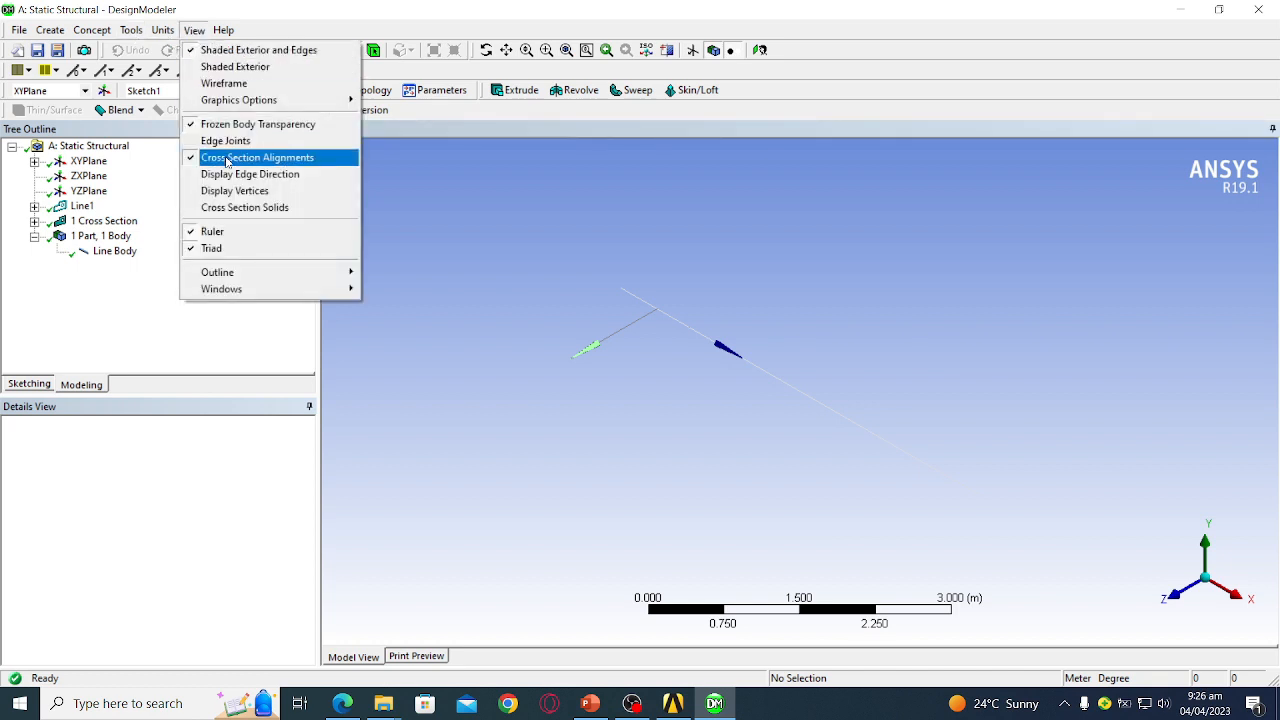
click(246, 208)
scroll(777, 300, up, 3)
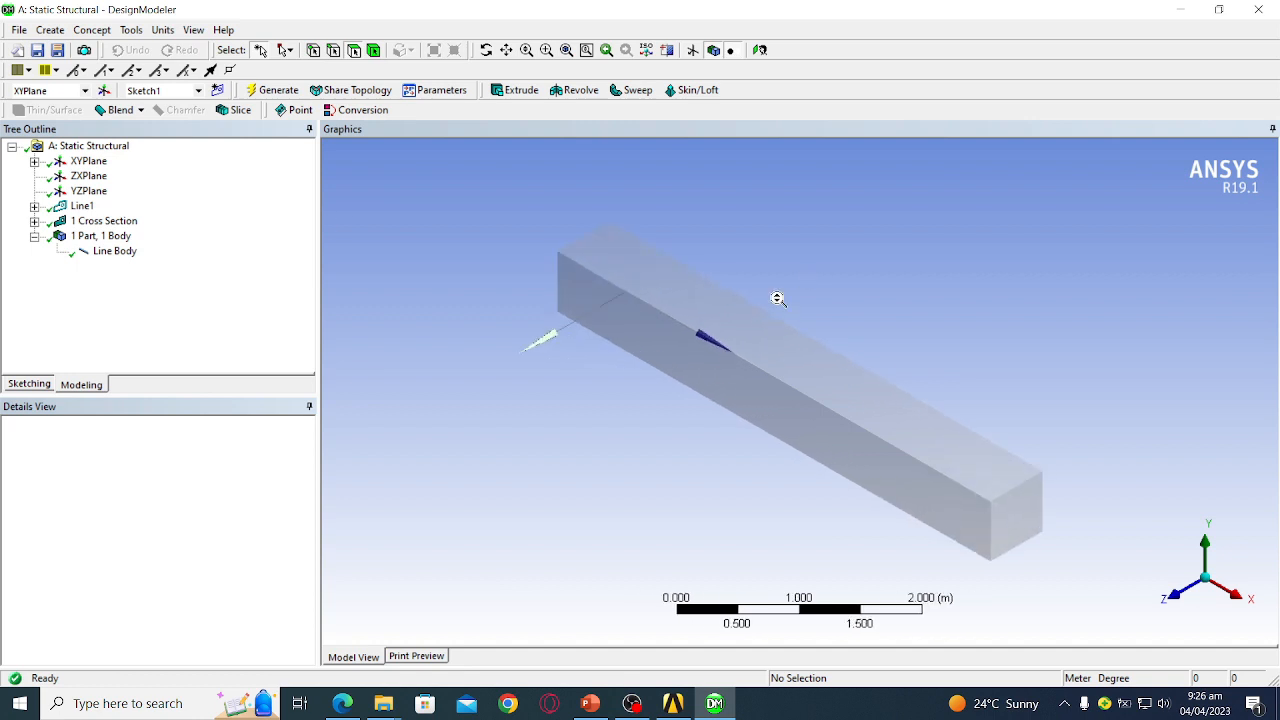
middle_drag(857, 309, 667, 297)
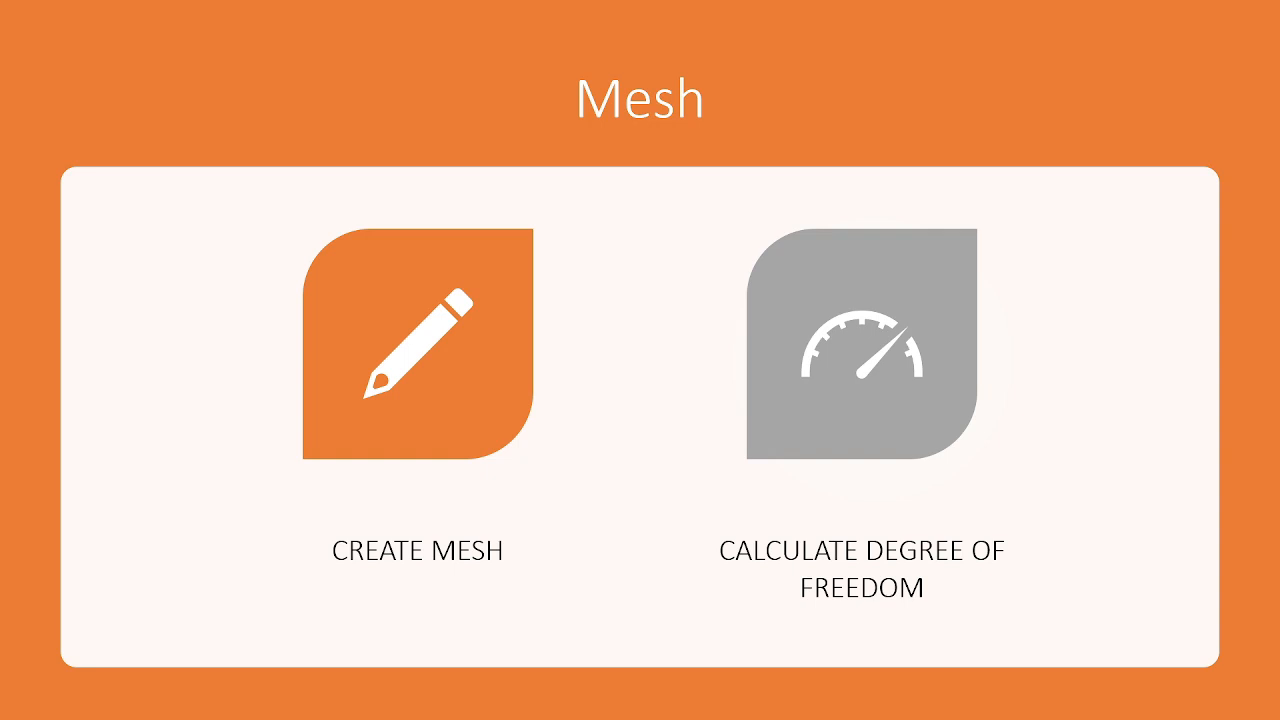
- Leave the slideshow, rotate the beam in DesignModeler, then return to Workbench
key(Escape)
click(714, 703)
middle_drag(856, 325, 790, 301)
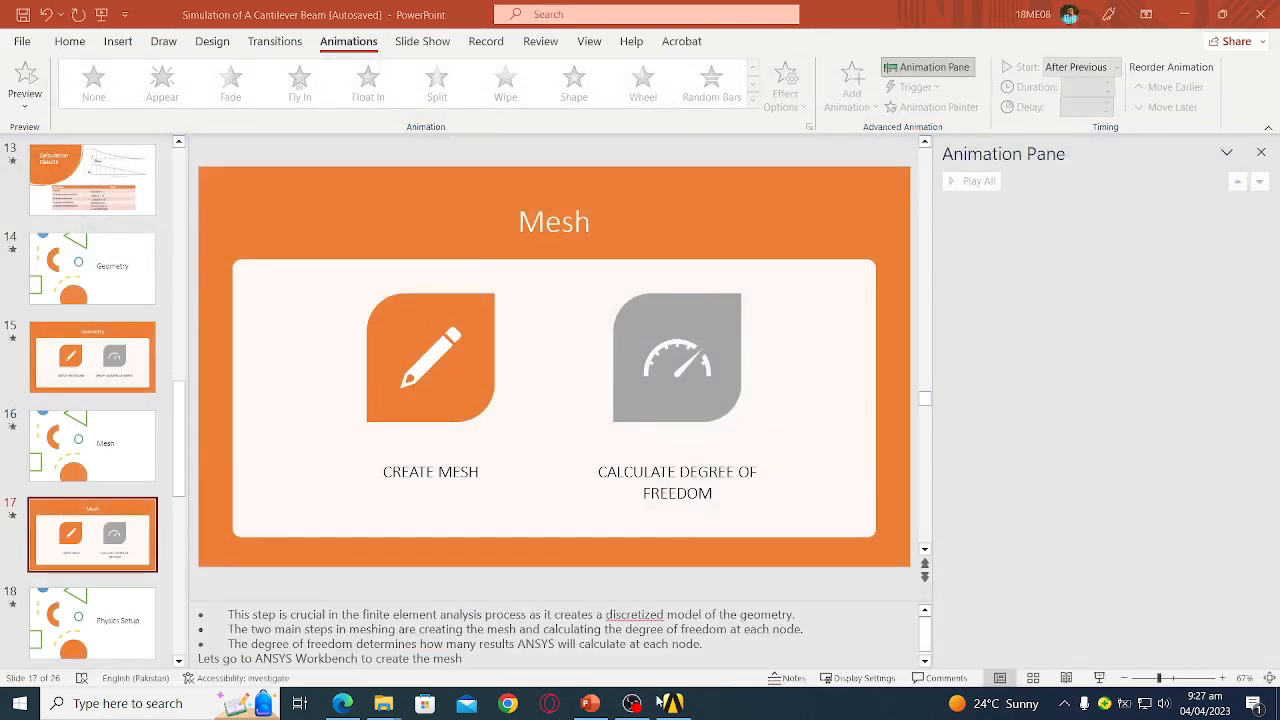
click(660, 703)
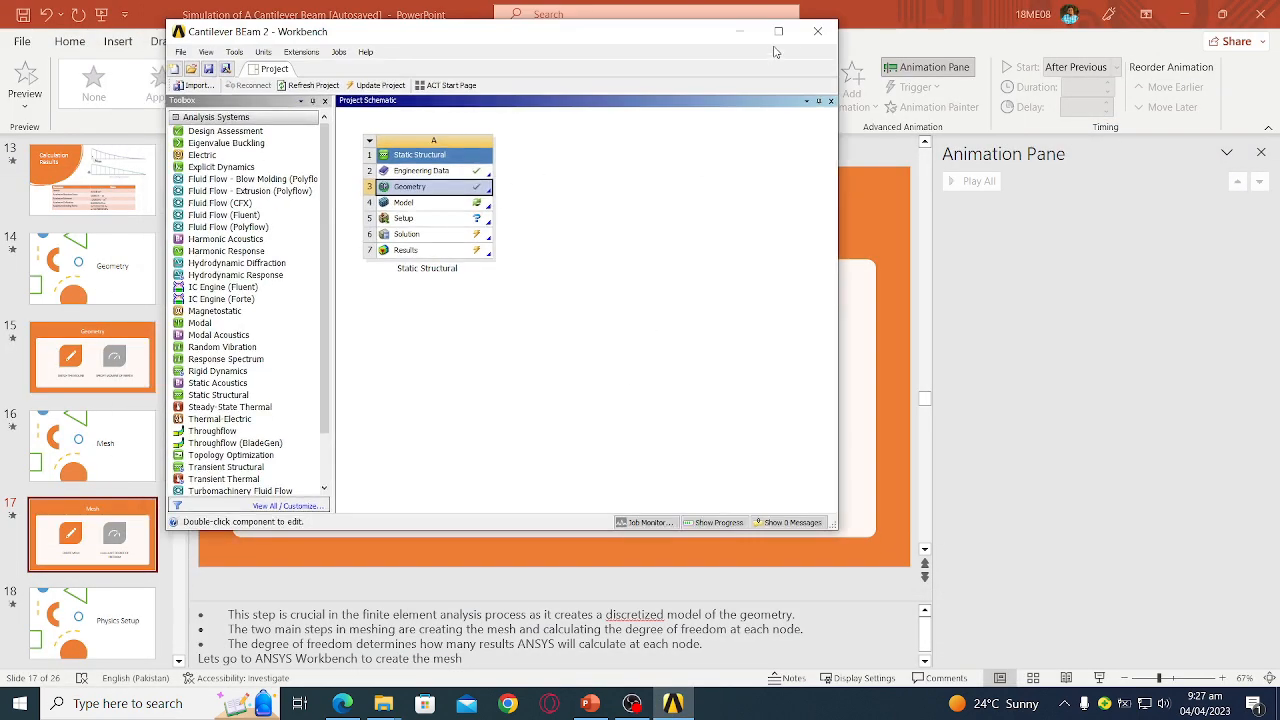
- Maximize Workbench and open the Model cell in Mechanical, re-reading upstream data
click(776, 28)
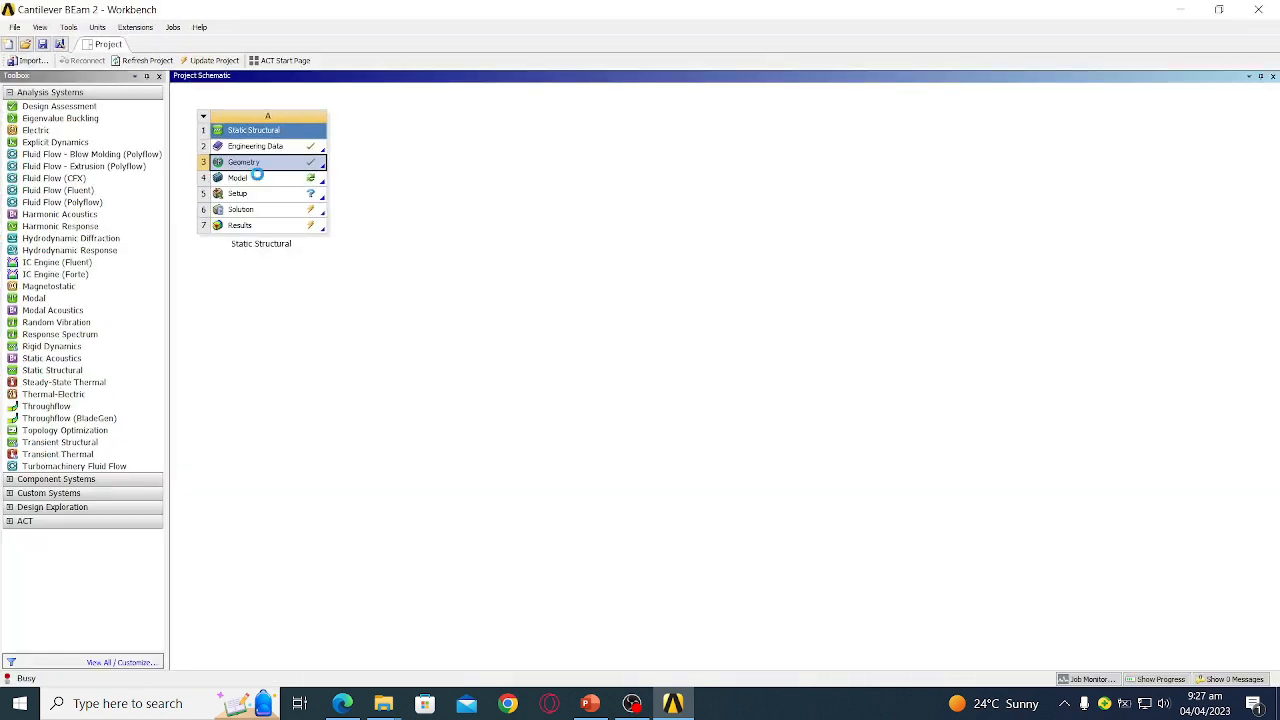
click(259, 179)
double_click(256, 181)
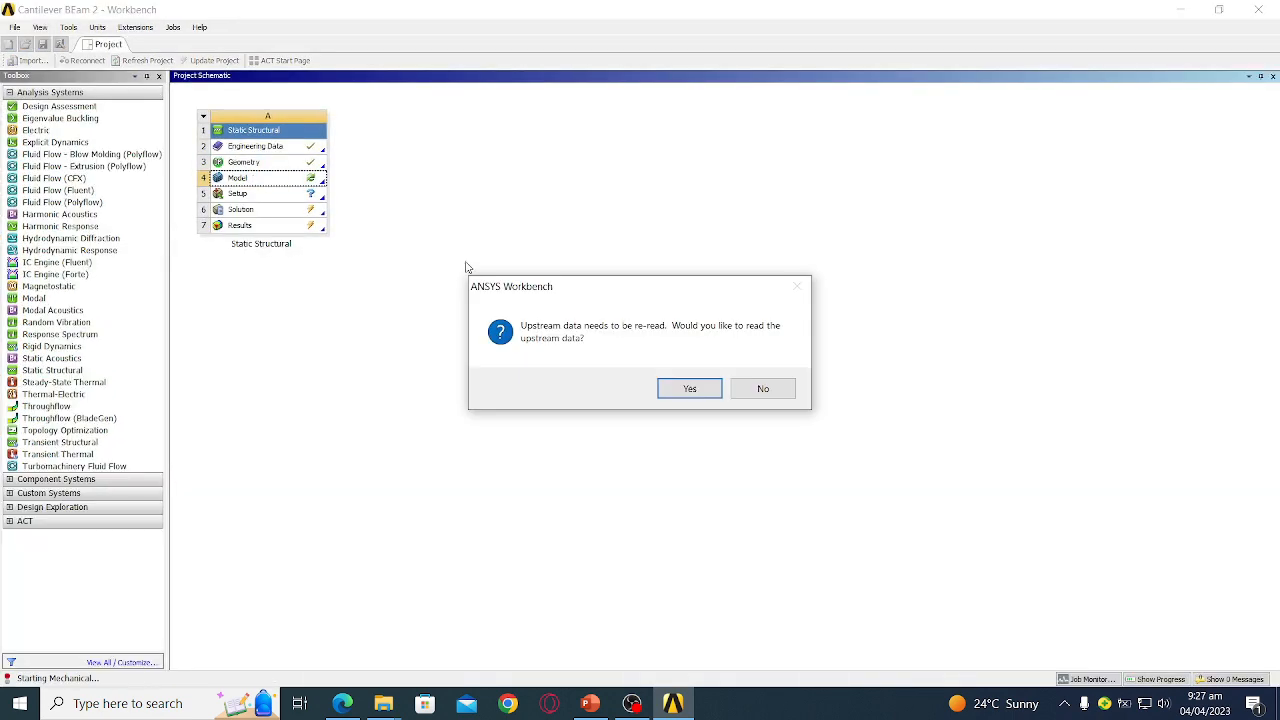
click(687, 392)
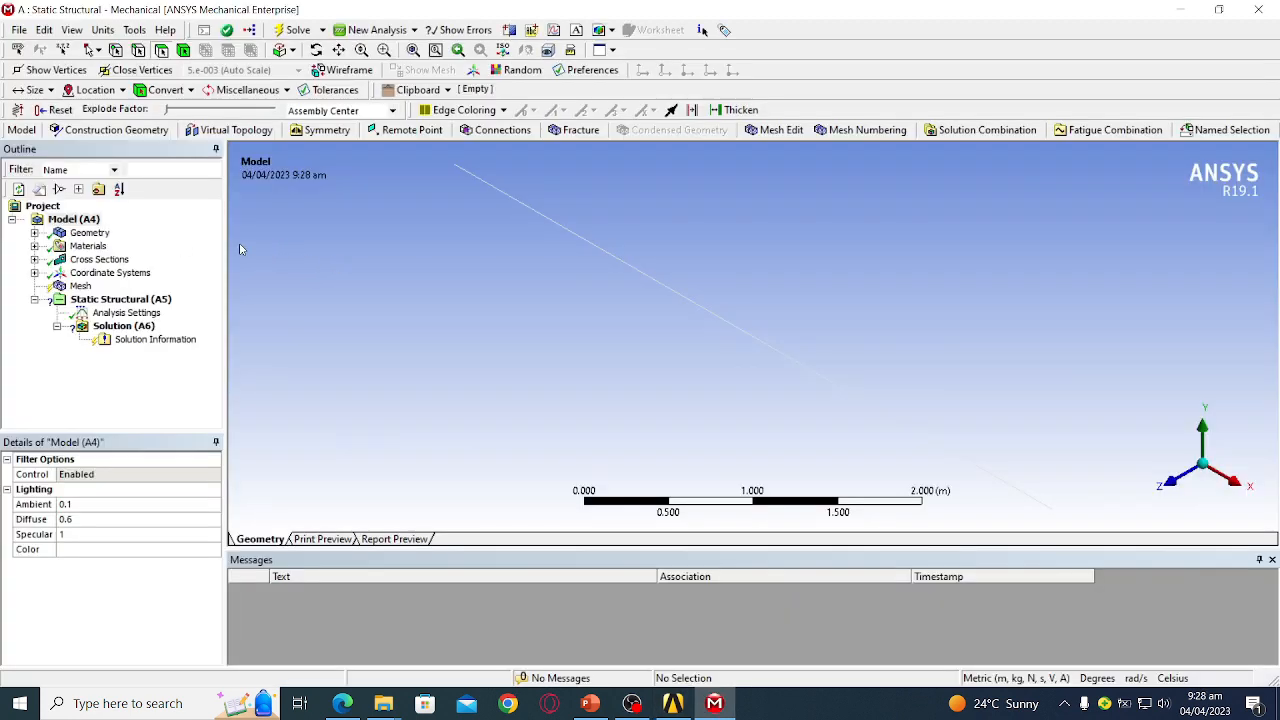
- Insert an Edge Sizing on the mesh and apply it to the beam's 5 m edge
click(78, 287)
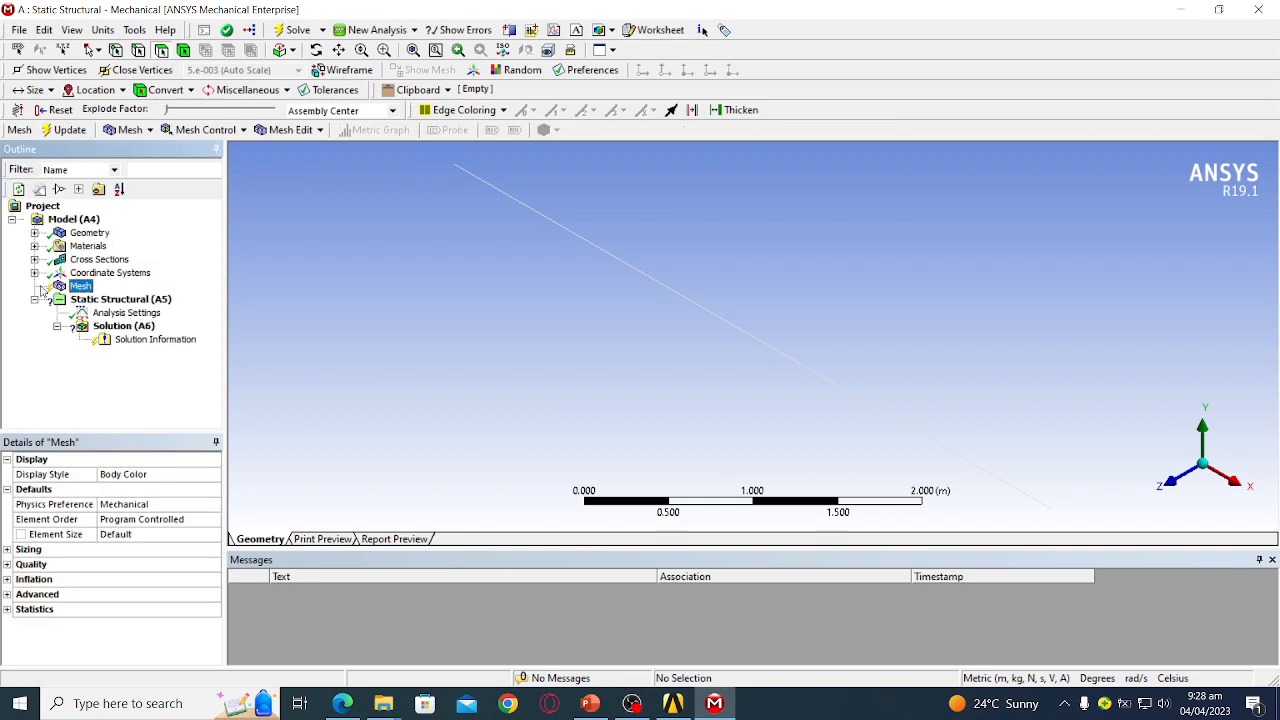
right_click(78, 289)
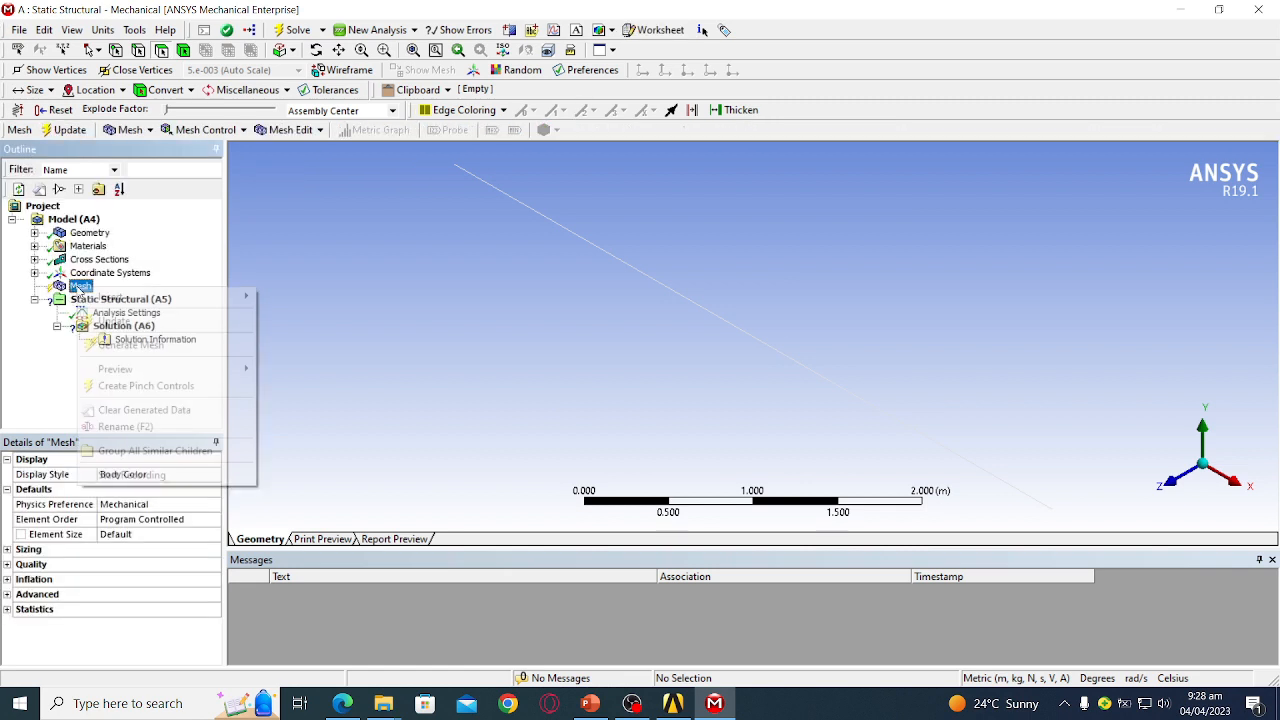
mouse_move(120, 297)
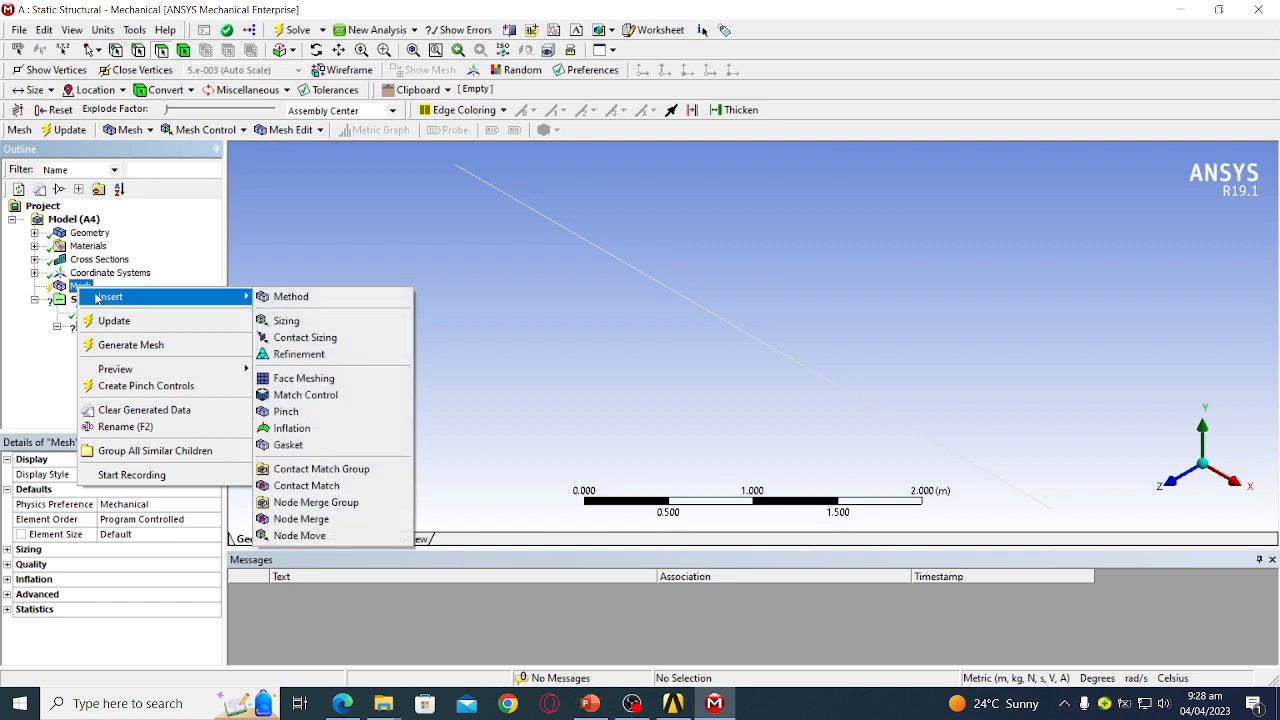
click(350, 322)
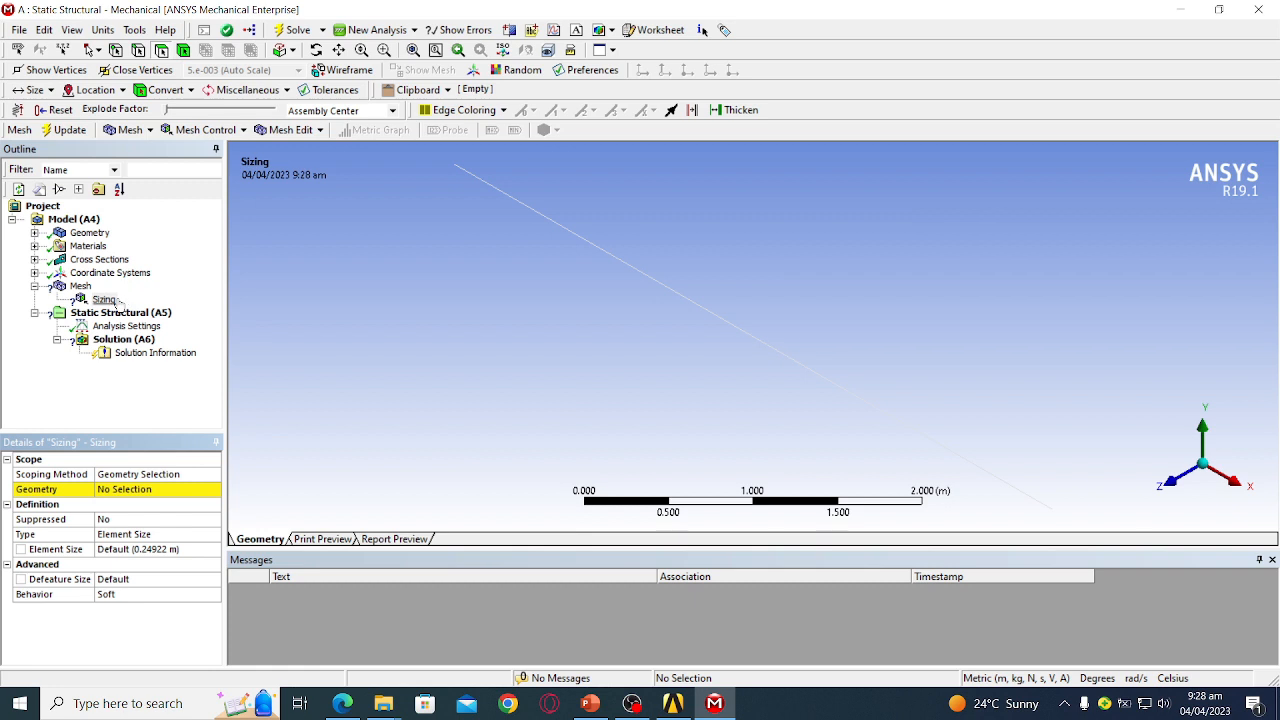
click(163, 492)
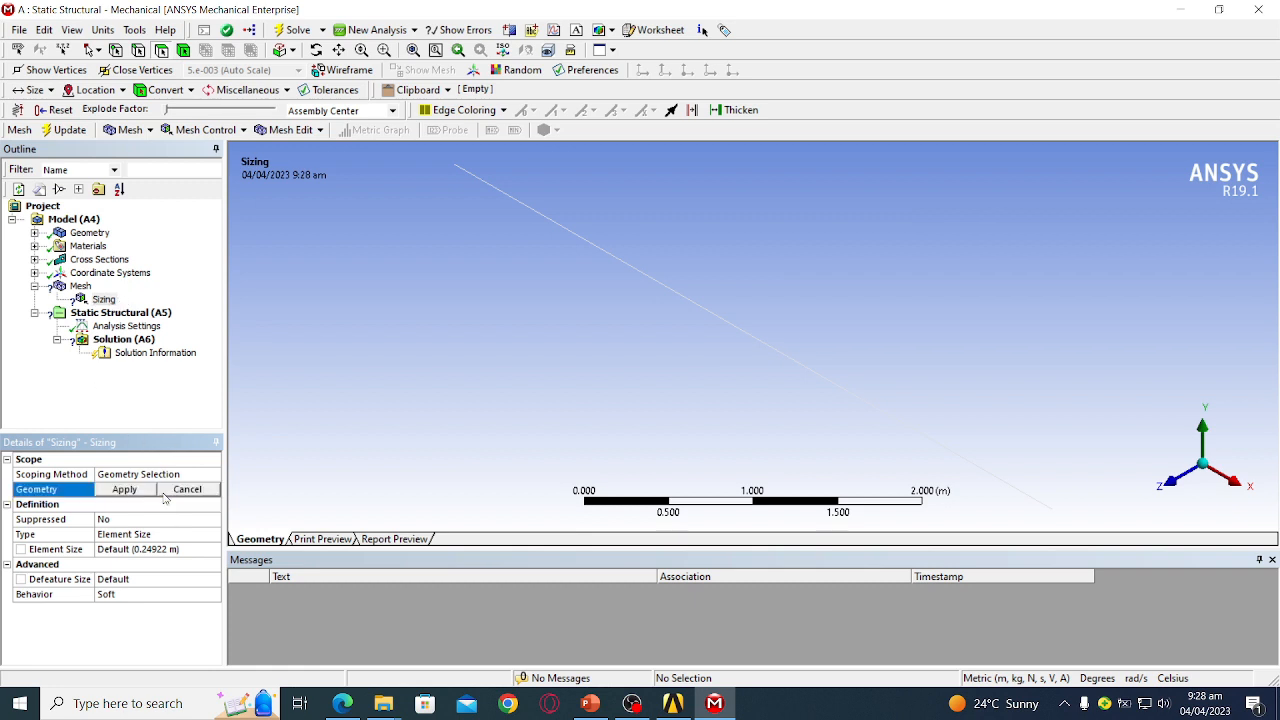
click(163, 495)
click(138, 50)
click(553, 221)
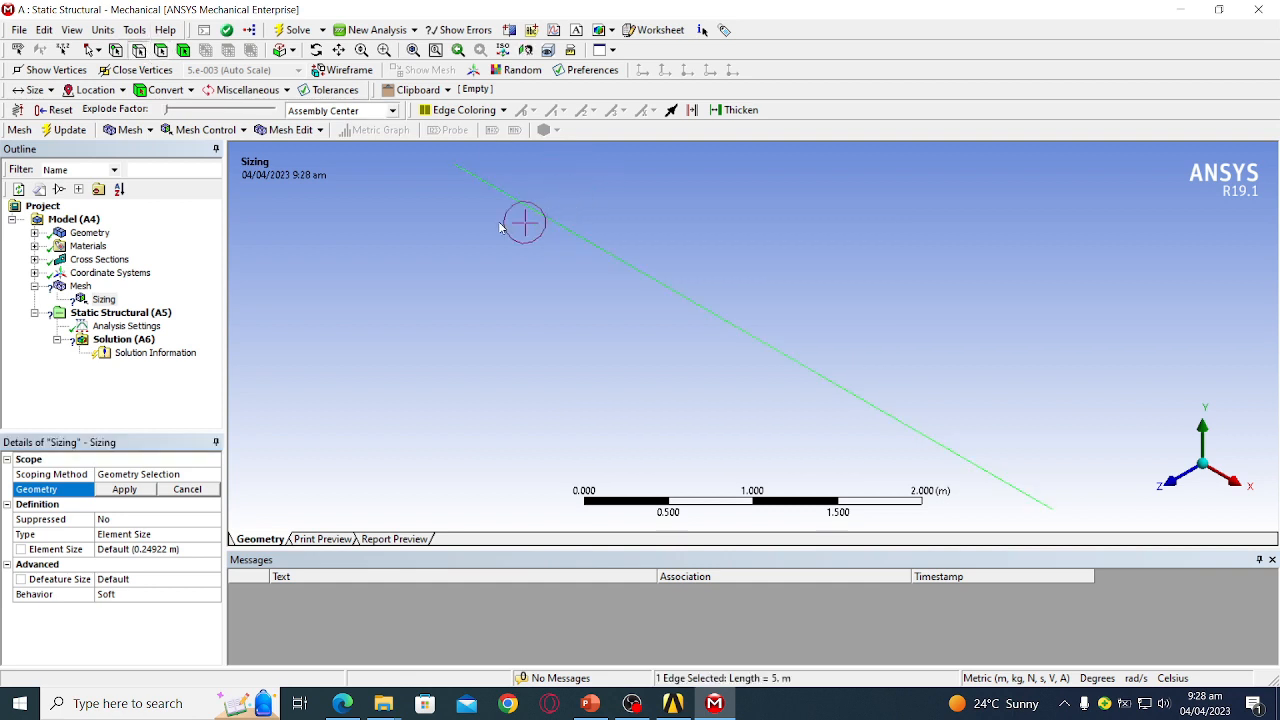
click(125, 489)
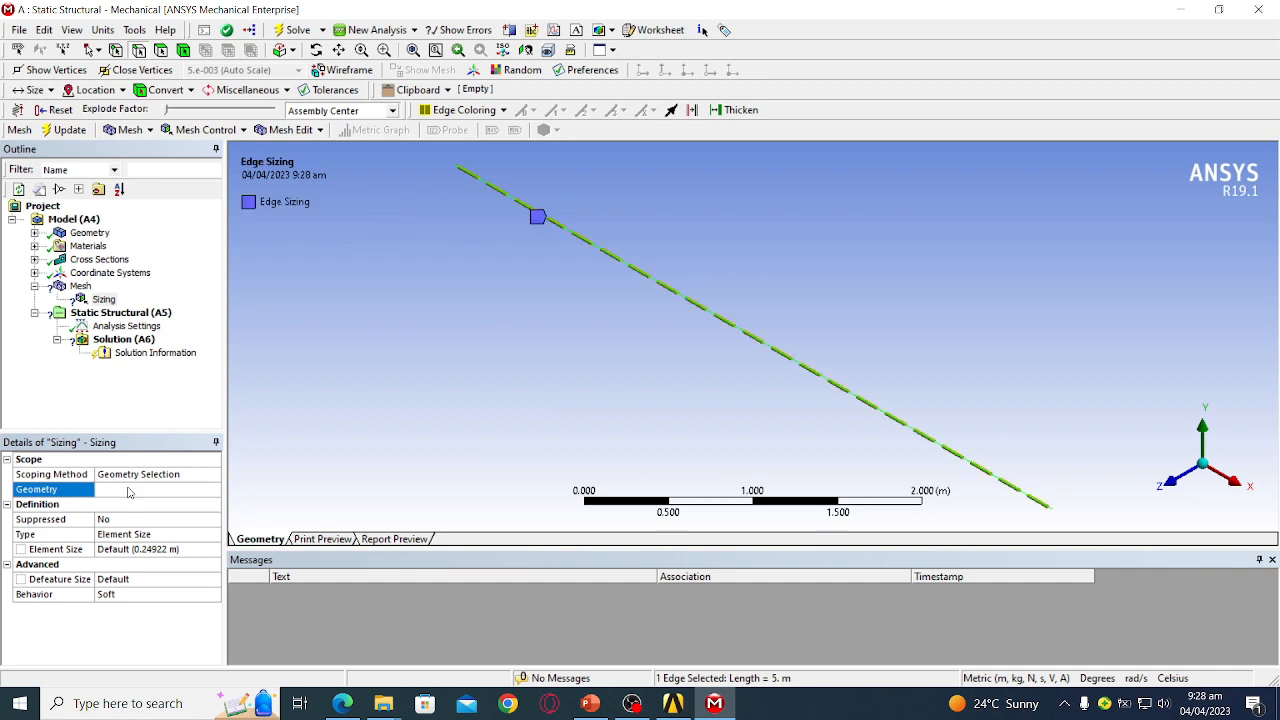
- Set the Edge Sizing type to Number of Divisions with 10 divisions
click(163, 537)
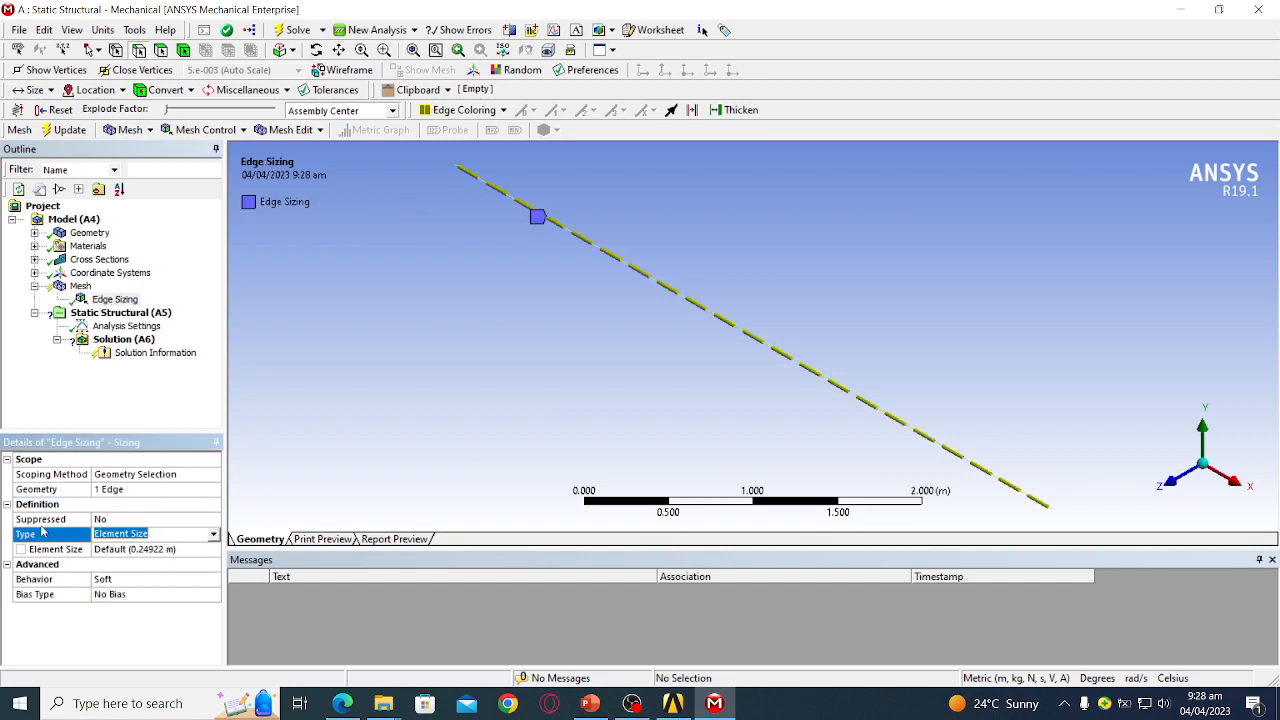
click(213, 535)
click(192, 557)
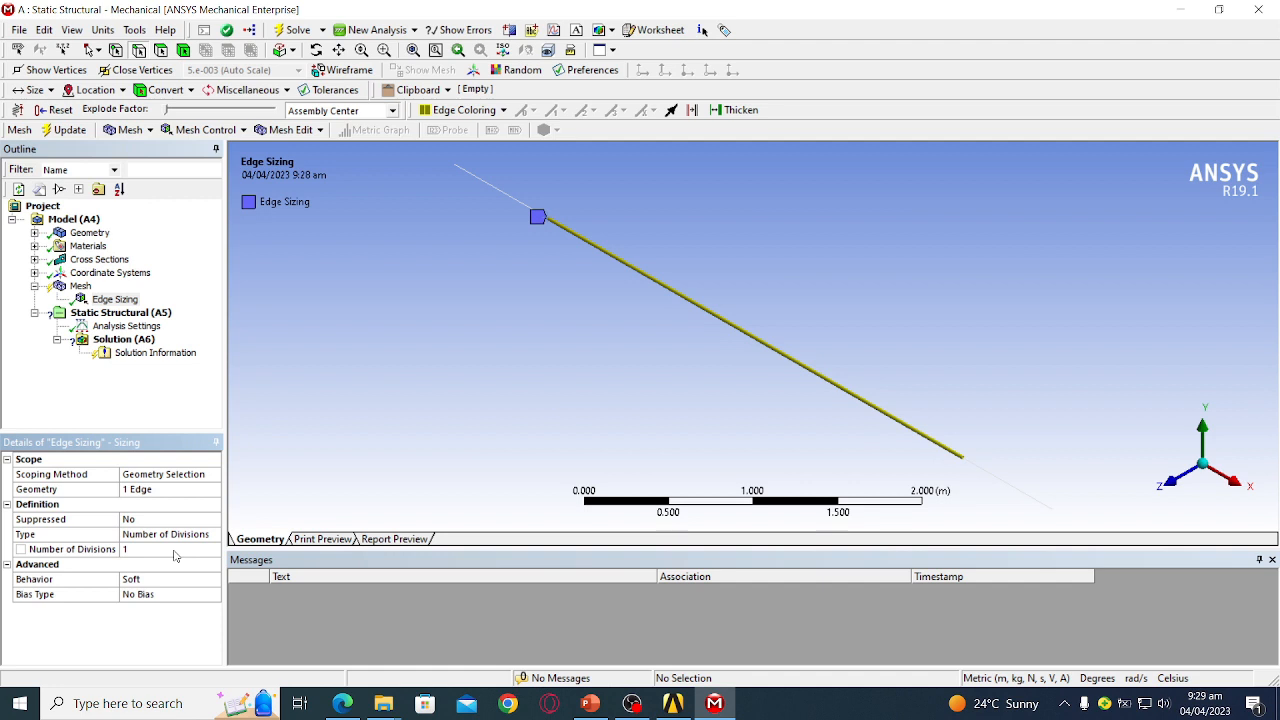
click(174, 553)
click(199, 553)
click(199, 553)
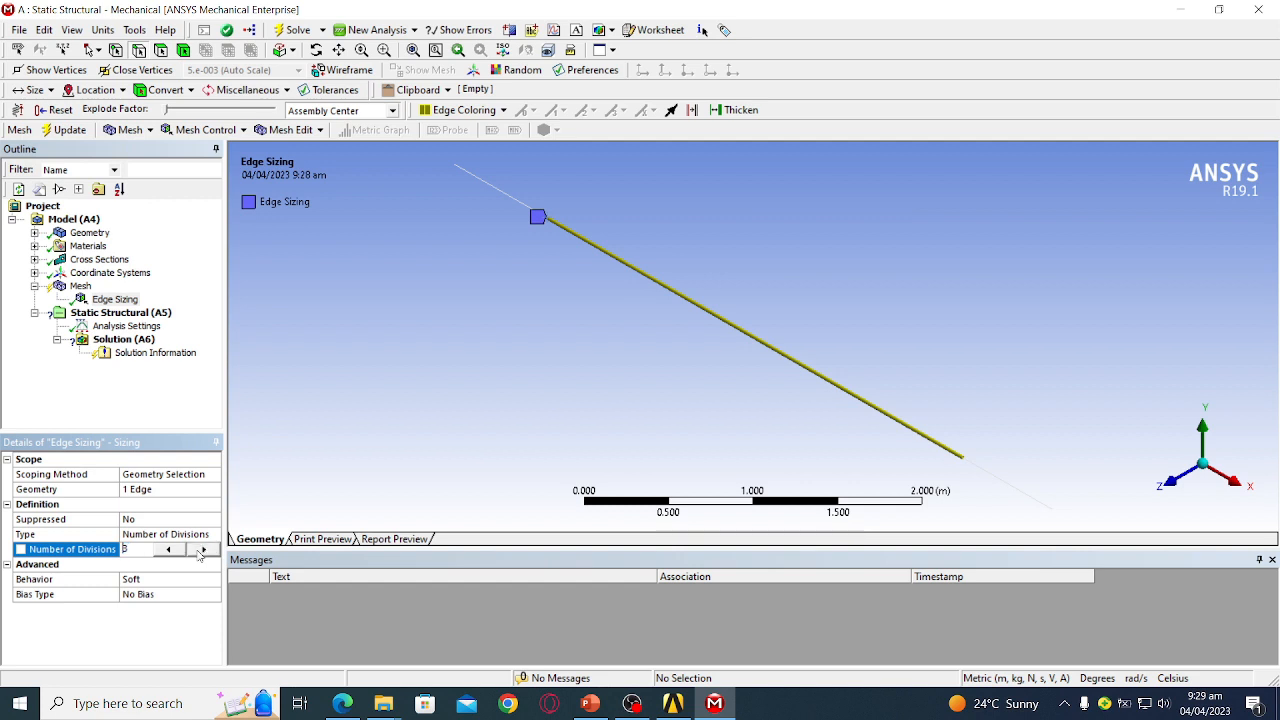
click(199, 553)
click(199, 553)
click(199, 553)
click(199, 553)
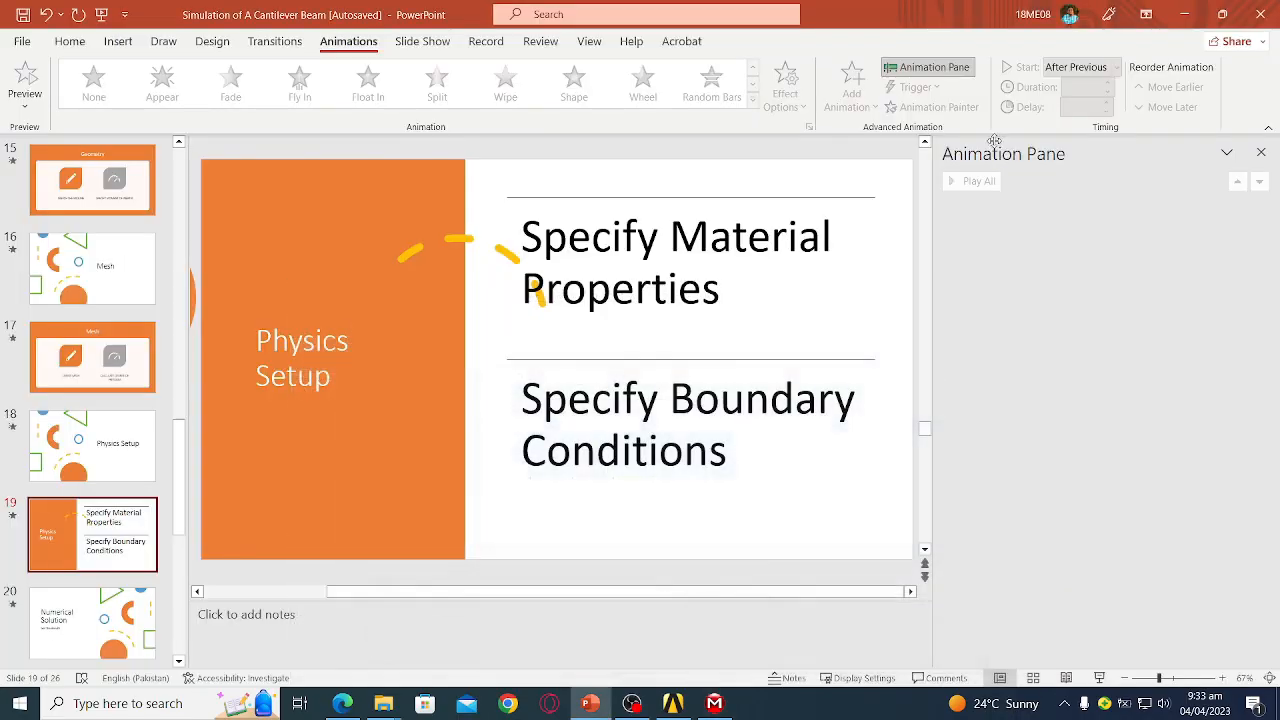
- Minimize Mechanical and return to the Cantilever BEam 2 project in Workbench
click(1181, 9)
click(673, 703)
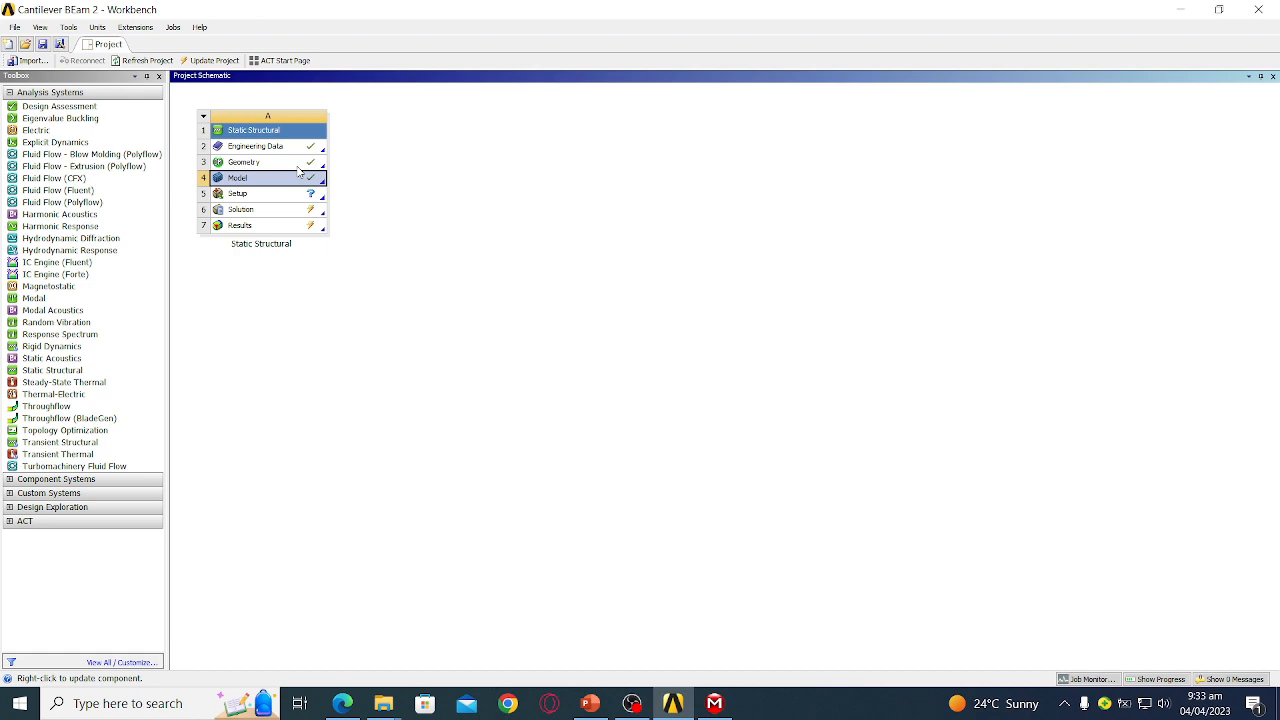
double_click(266, 147)
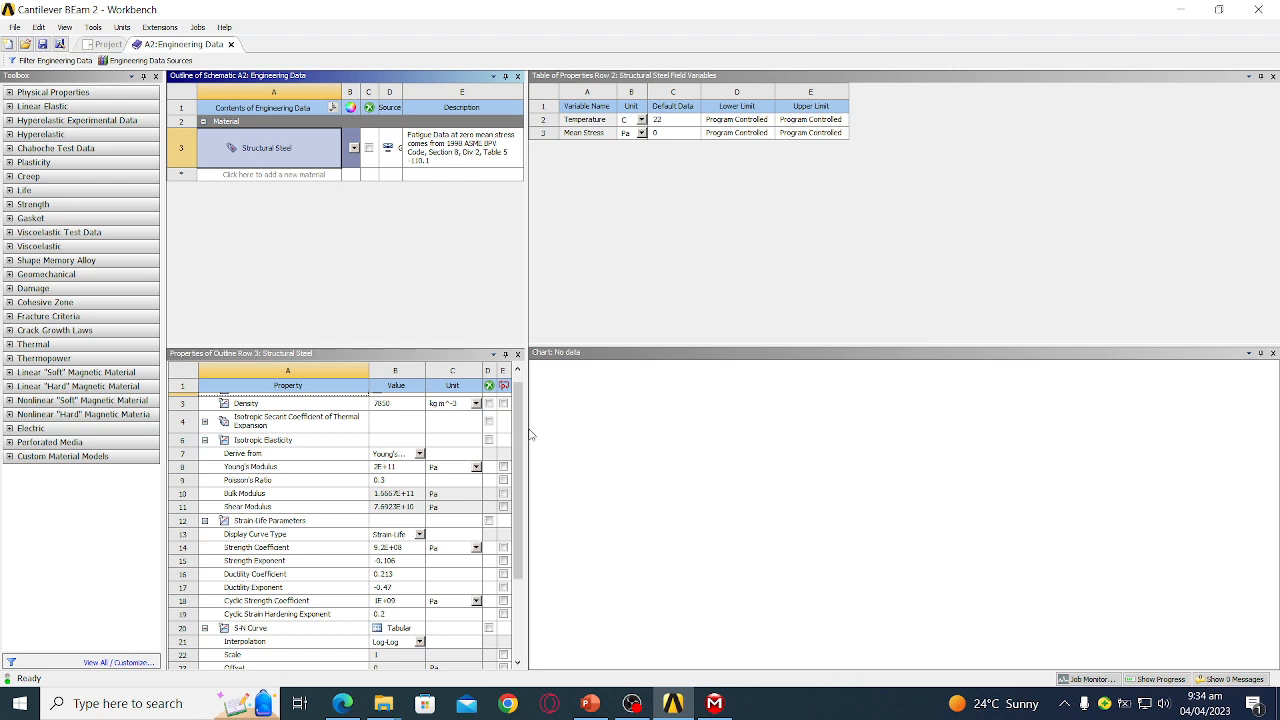
drag(527, 440, 814, 443)
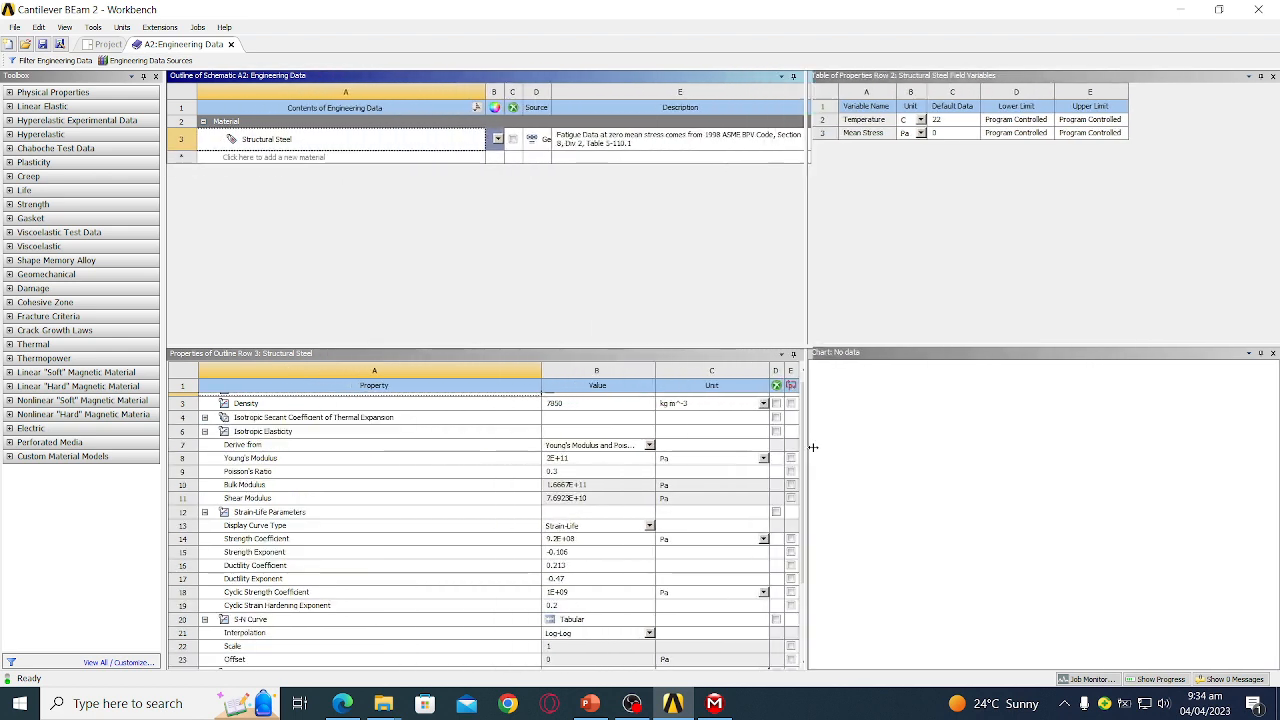
click(294, 463)
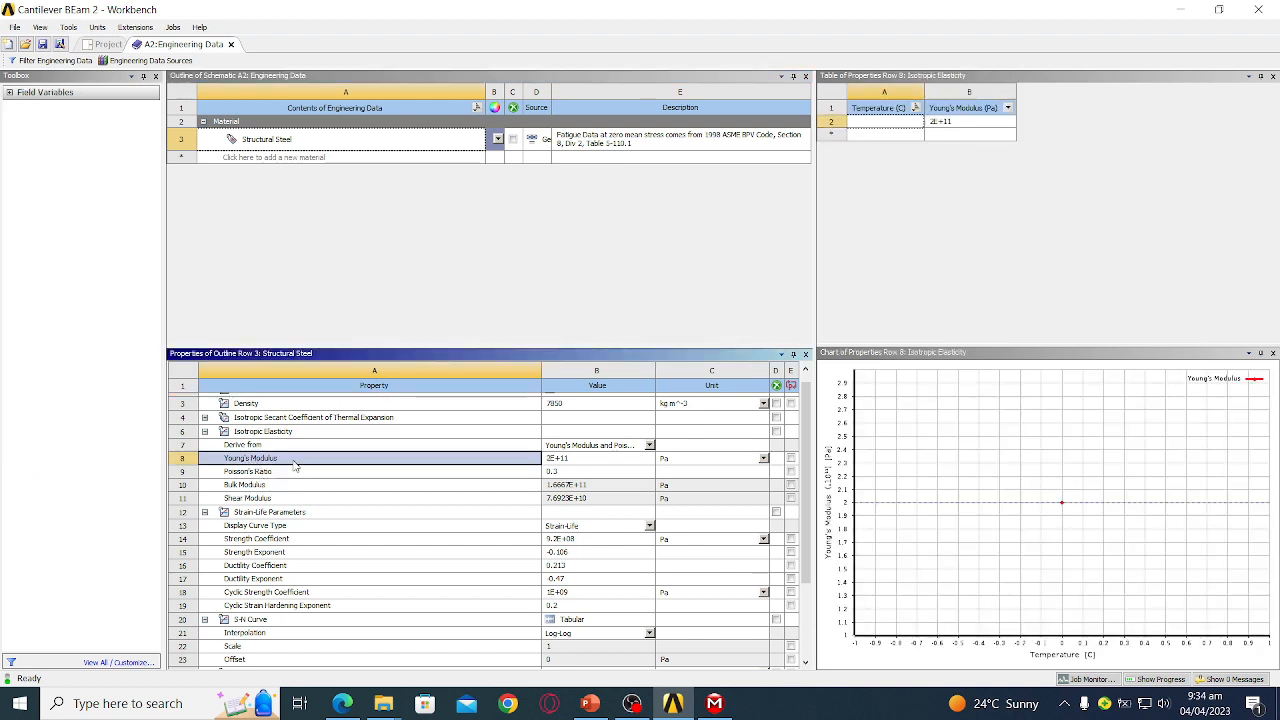
click(566, 463)
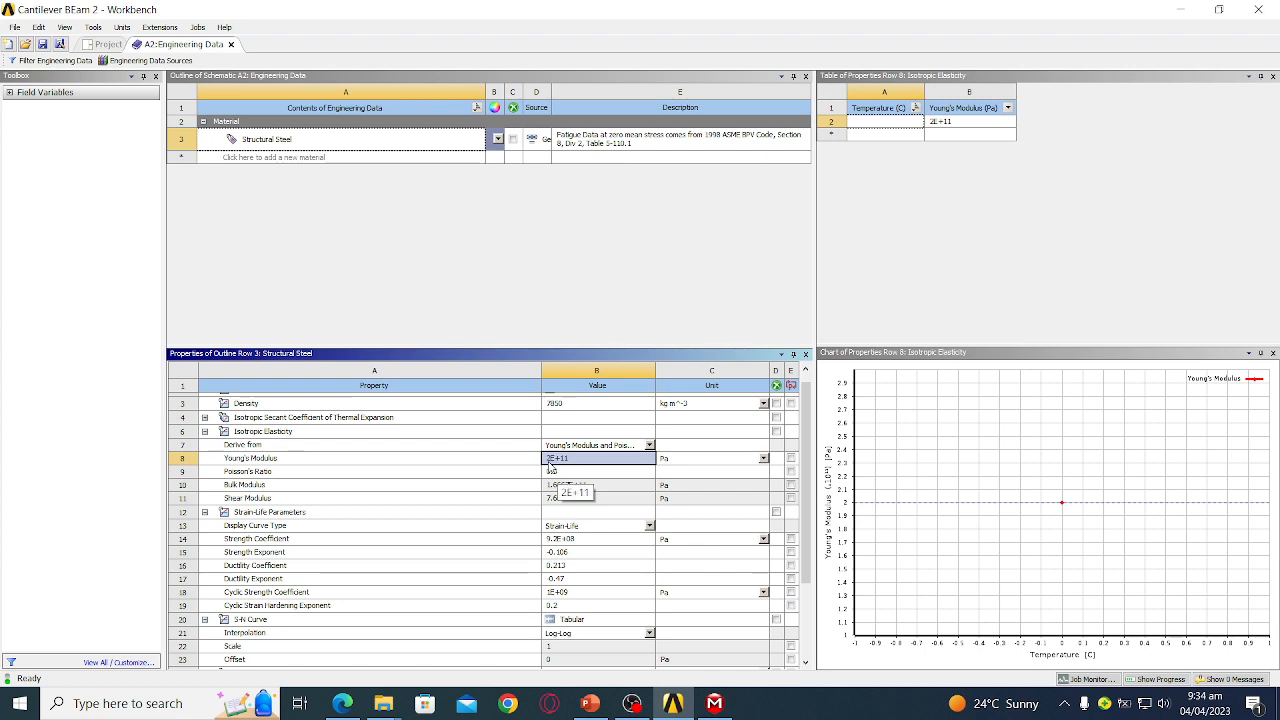
click(551, 470)
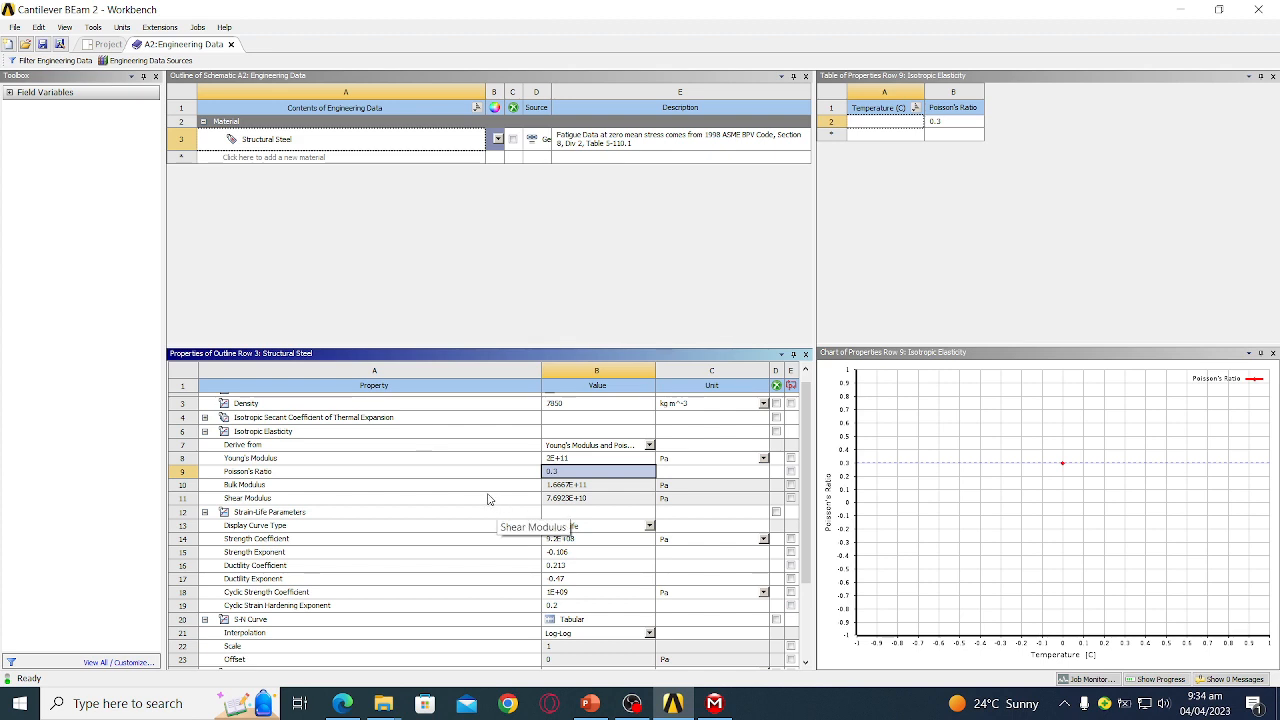
- Return to Mechanical, angle the view of the meshed beam, and select Static Structural (A5)
click(230, 44)
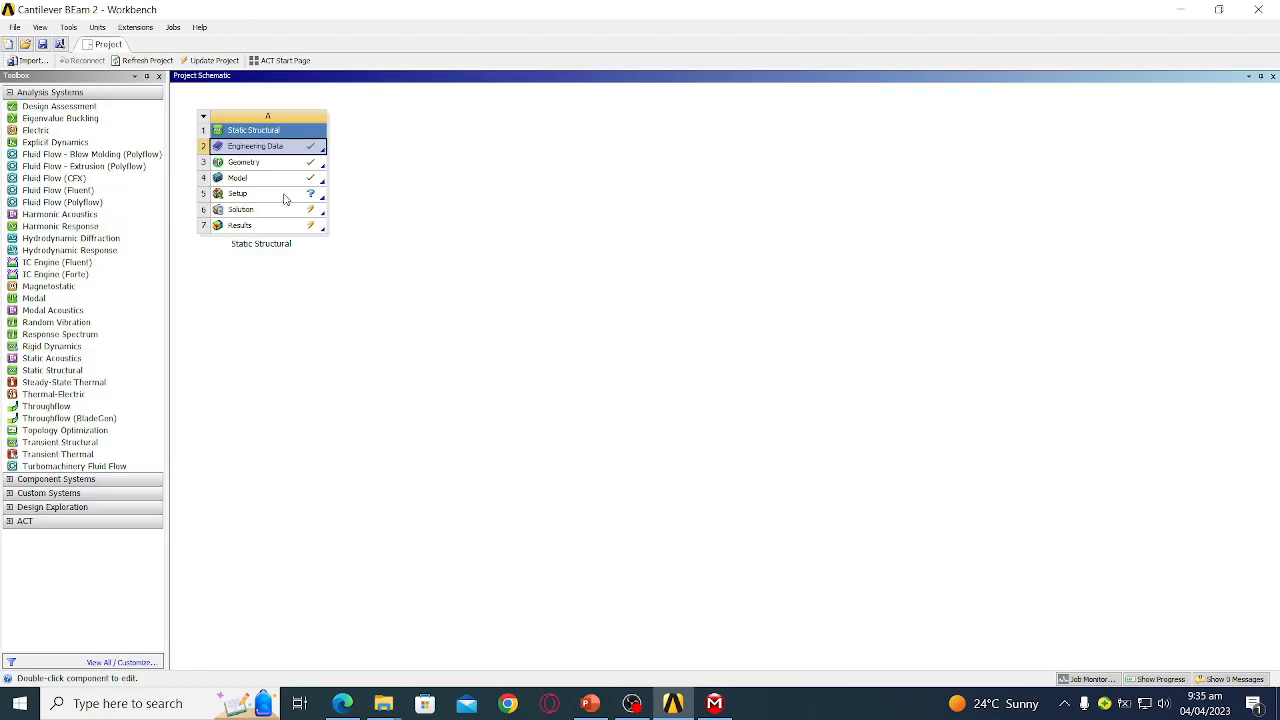
click(714, 703)
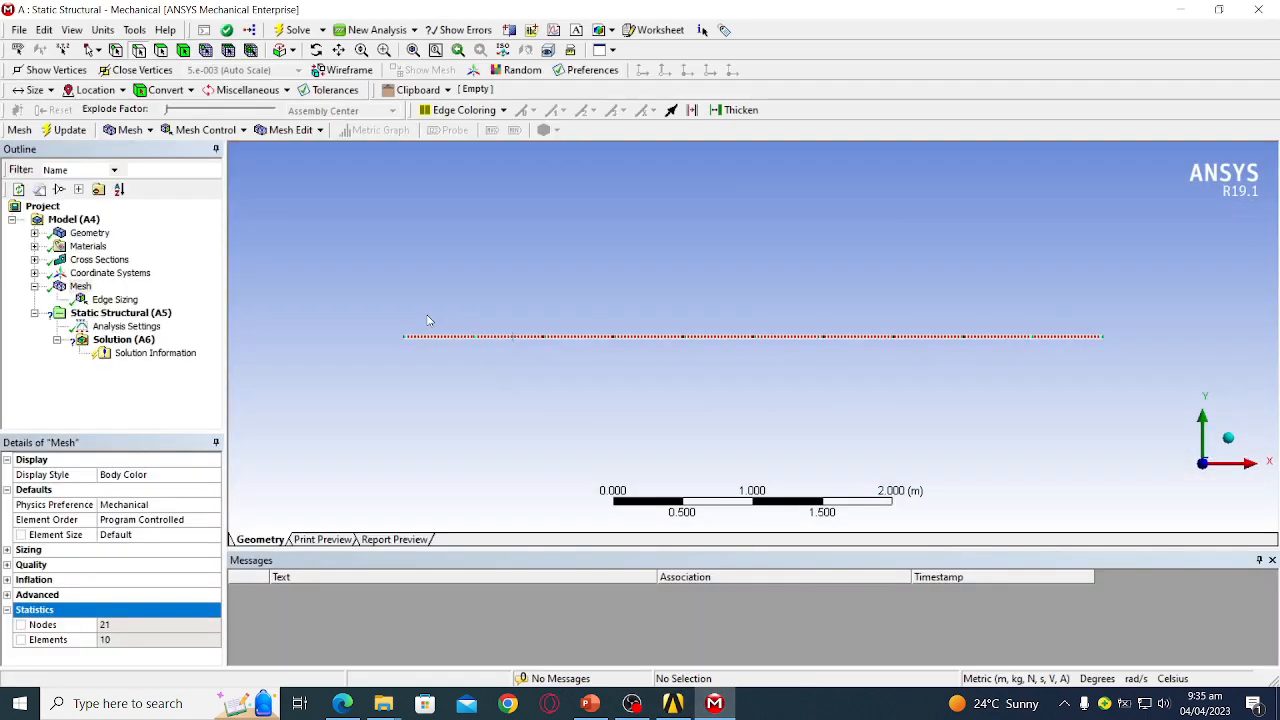
middle_drag(527, 287, 233, 337)
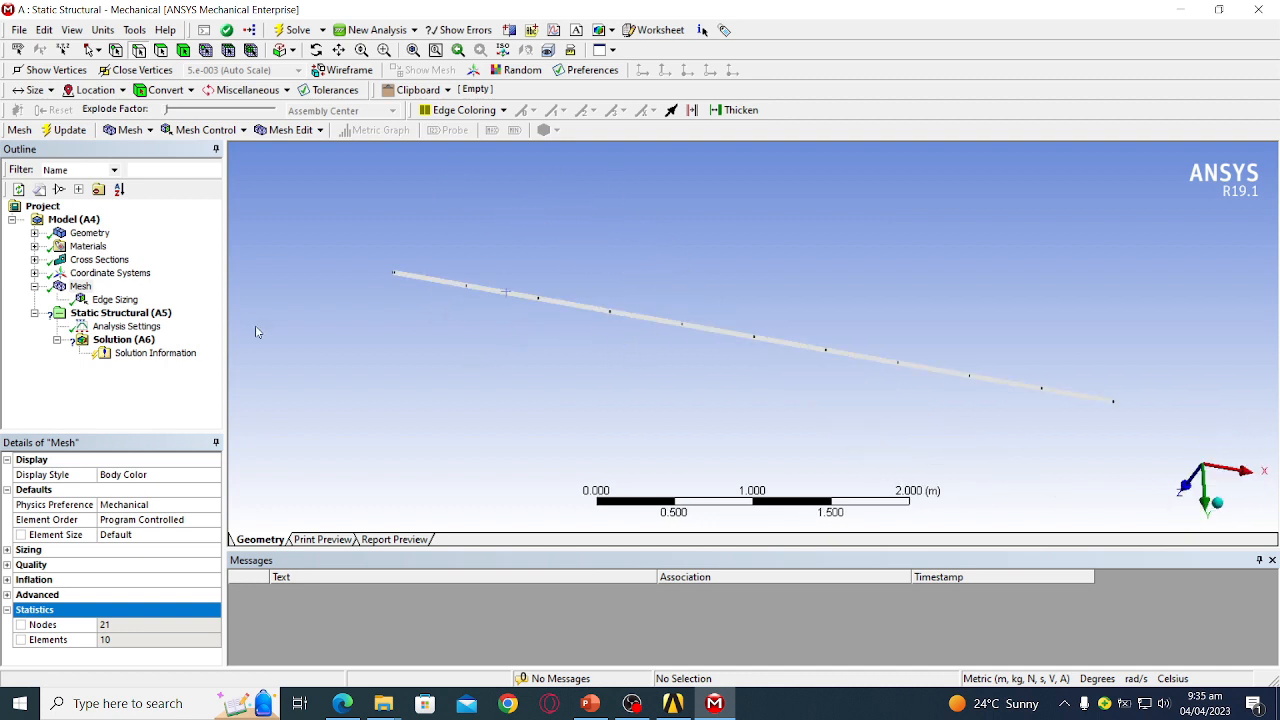
click(131, 314)
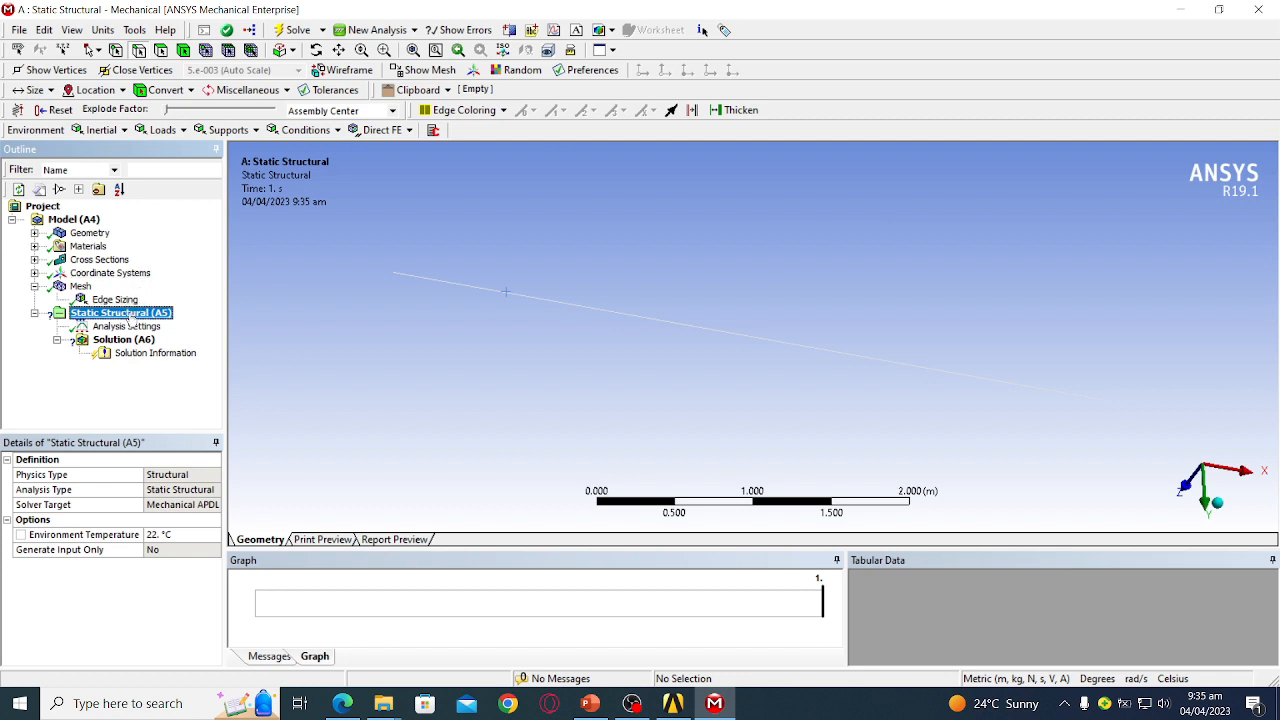
- Add a Fixed Support on the beam's left endpoint vertex
mouse_move(155, 324)
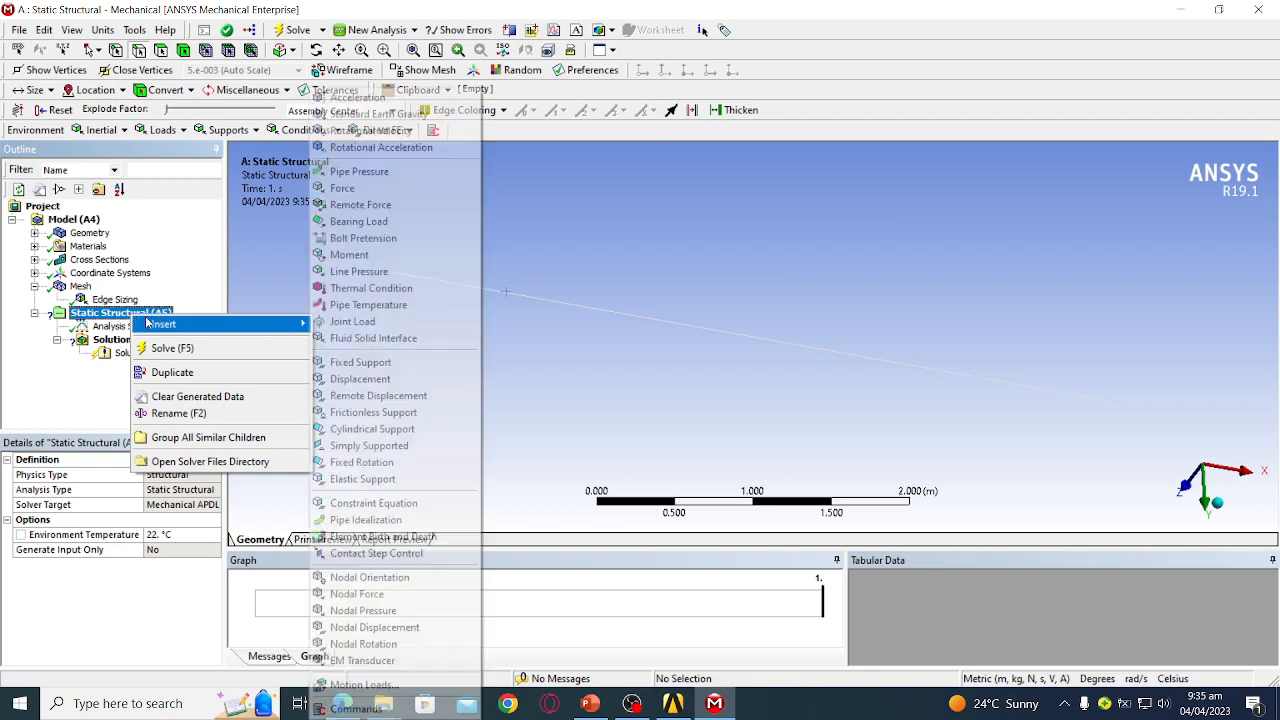
click(404, 365)
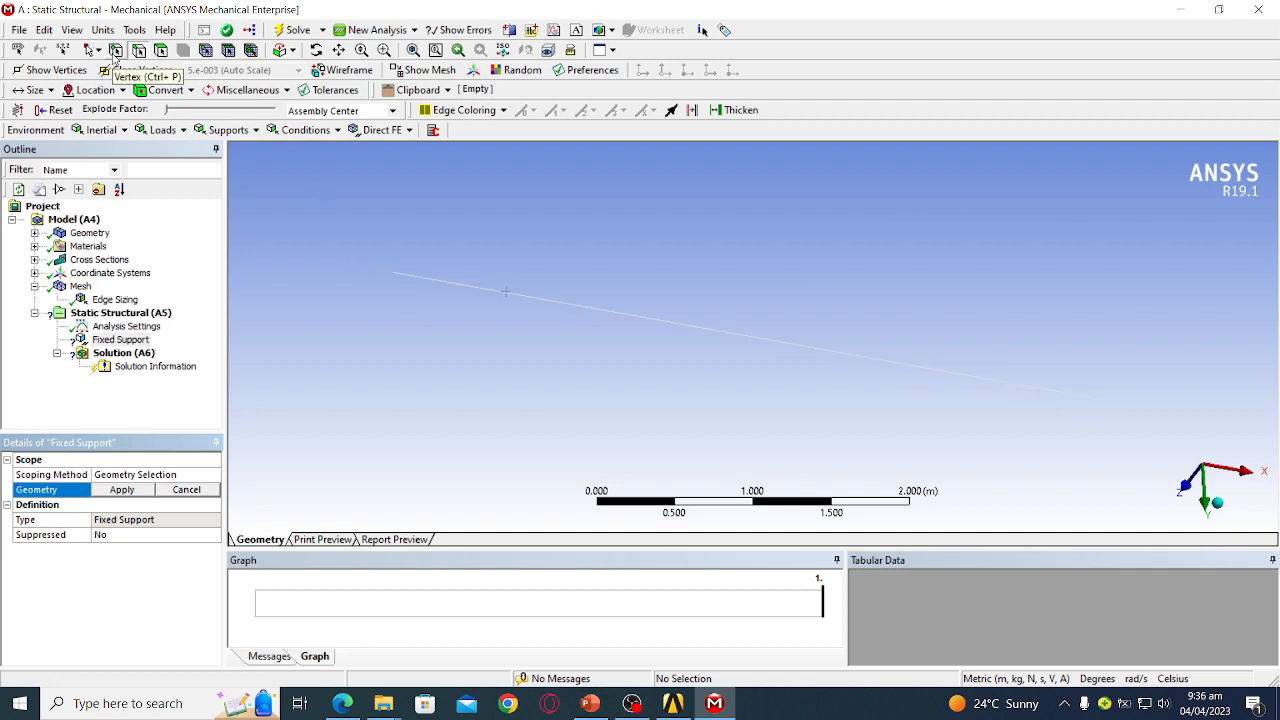
click(115, 52)
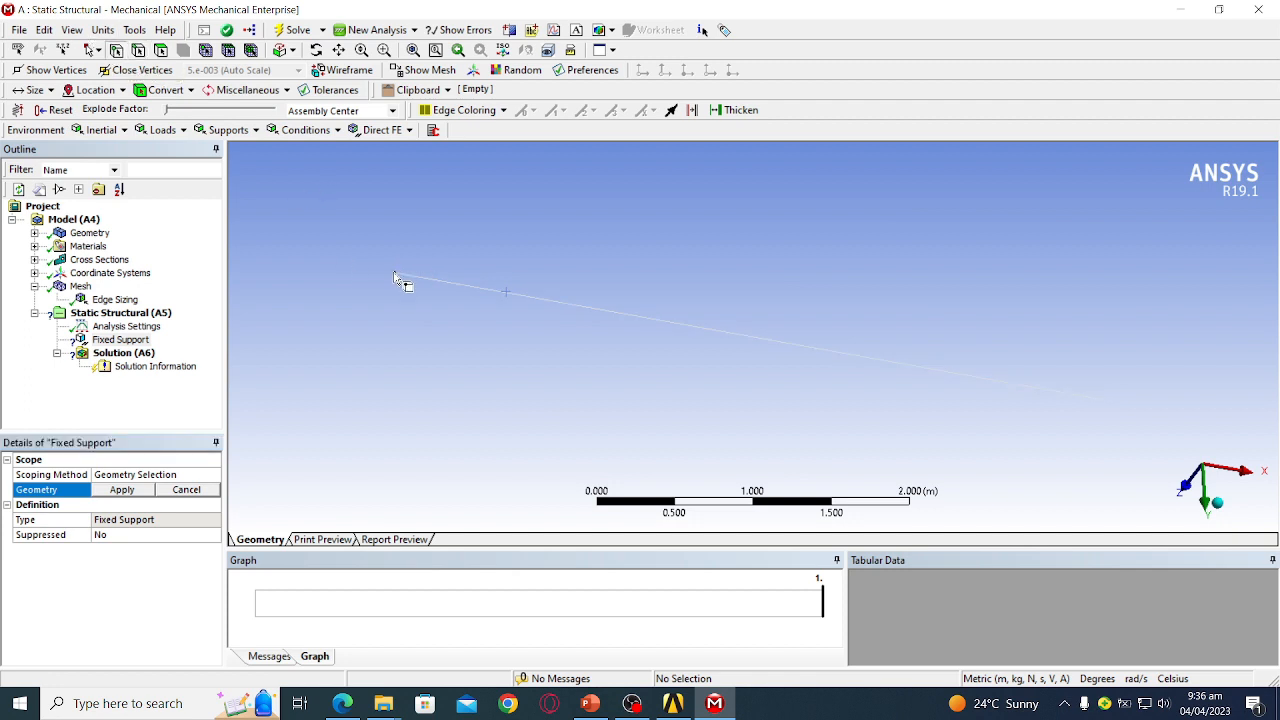
click(396, 279)
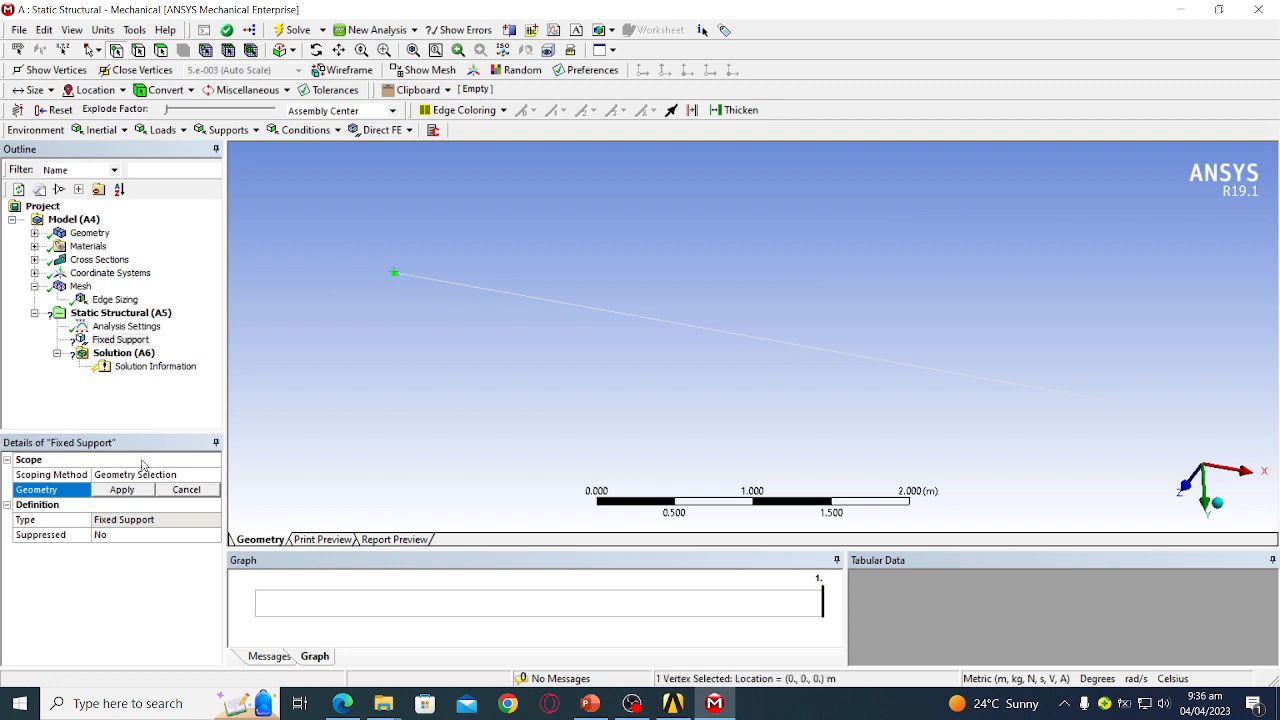
click(120, 490)
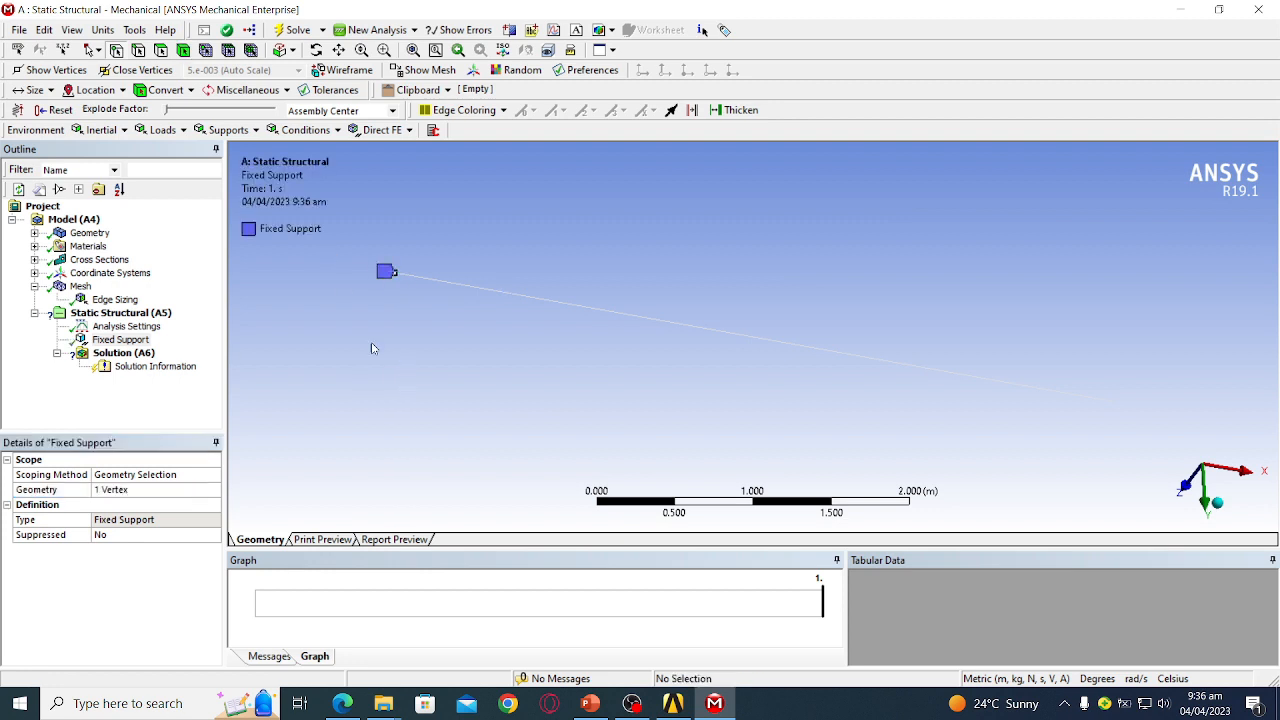
mouse_move(431, 351)
middle_down()
mouse_move(403, 354)
mouse_move(471, 357)
mouse_move(428, 359)
middle_up()
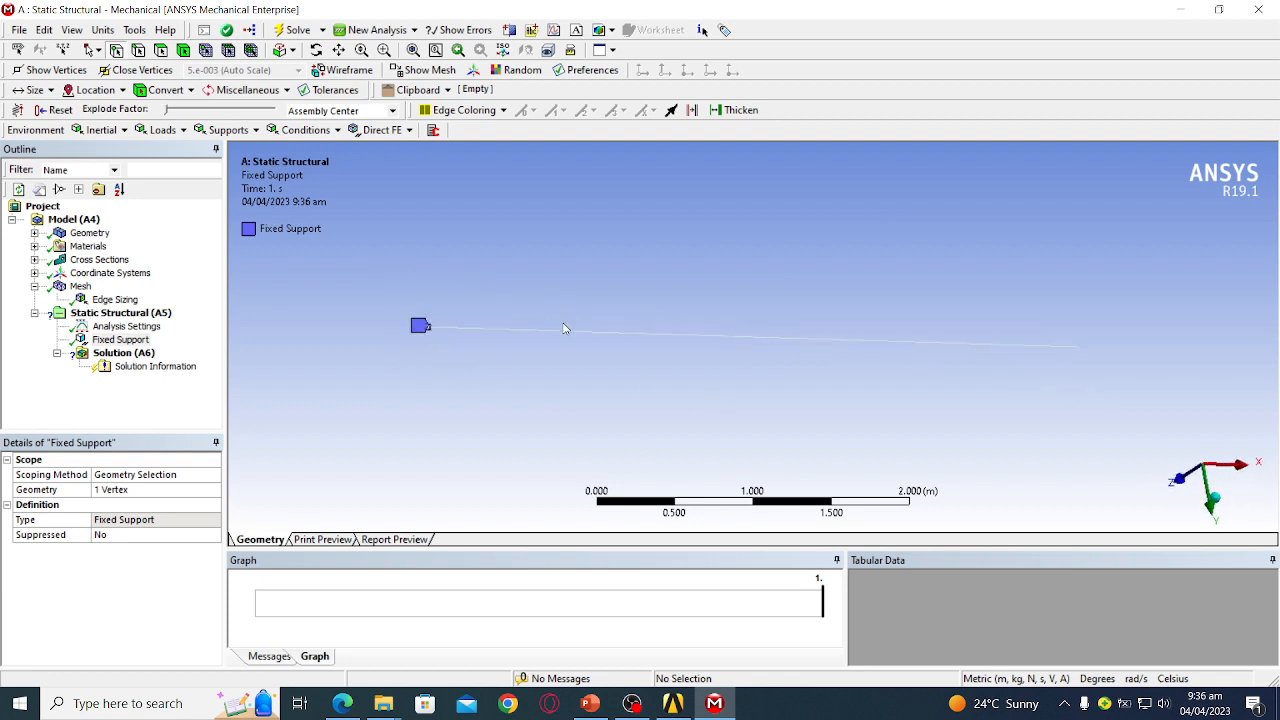
click(120, 341)
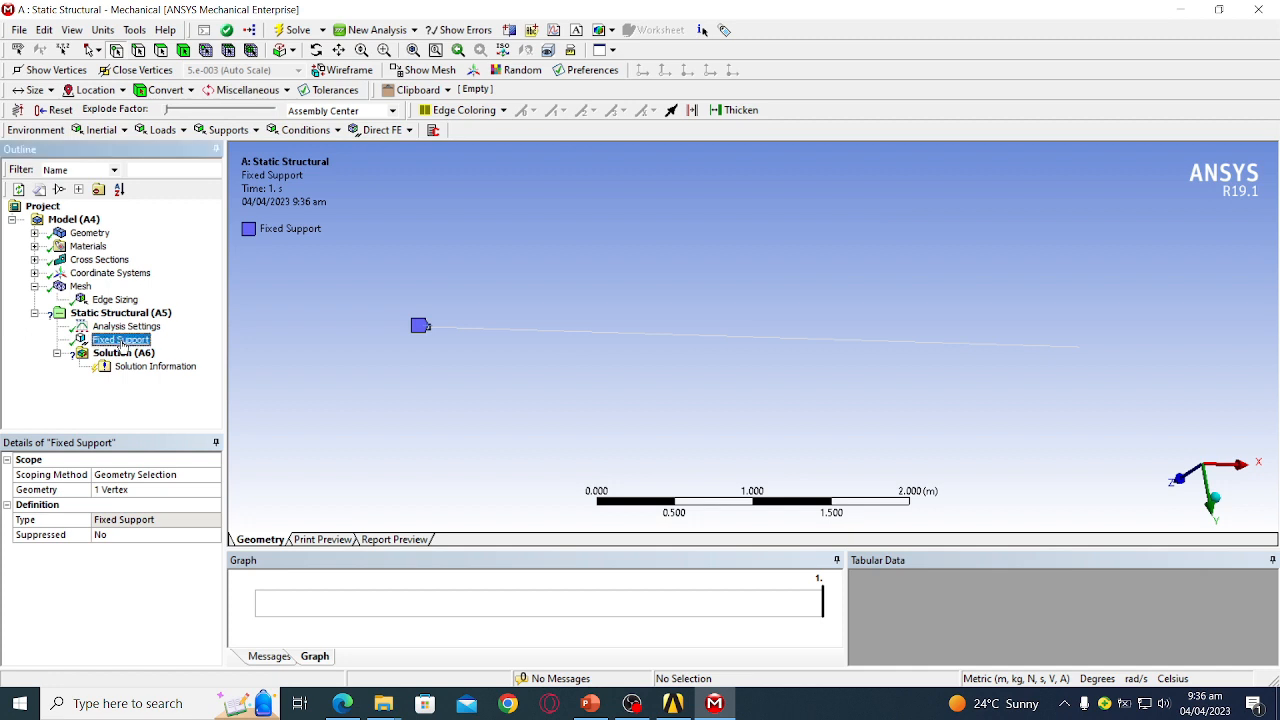
- Insert a Line Pressure load applied to the beam's edge
right_click(120, 344)
mouse_move(157, 353)
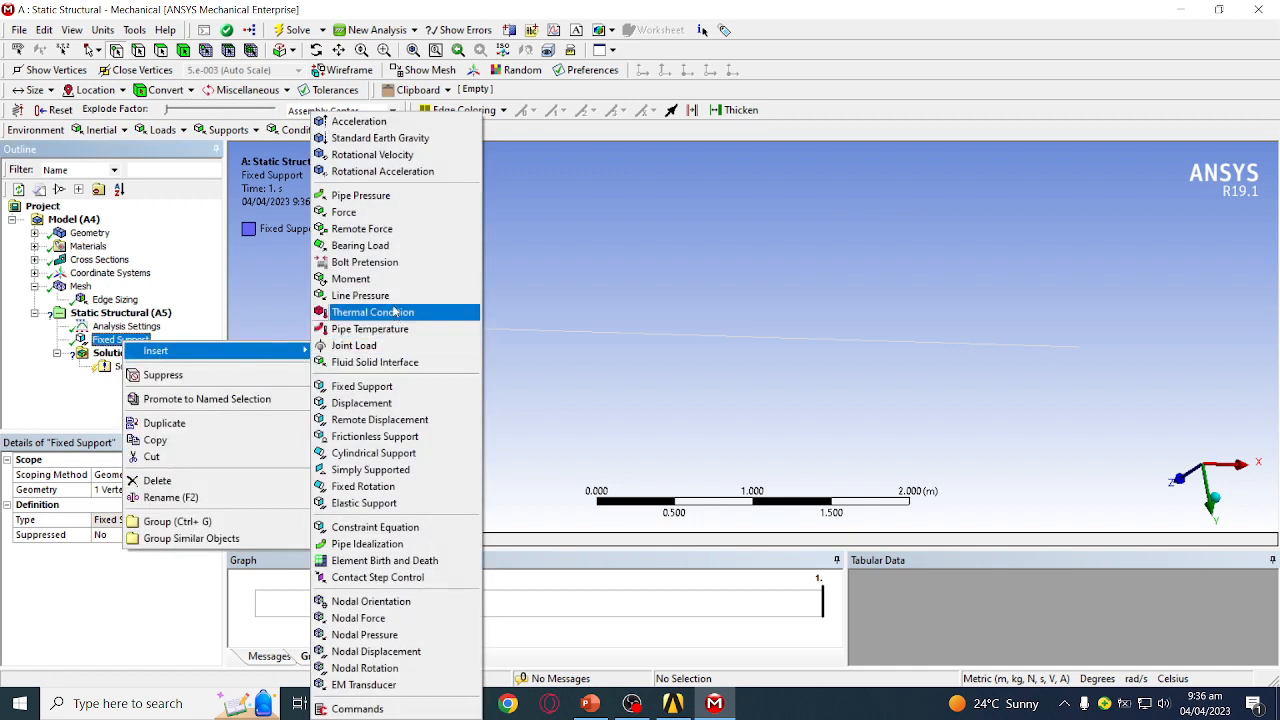
click(393, 296)
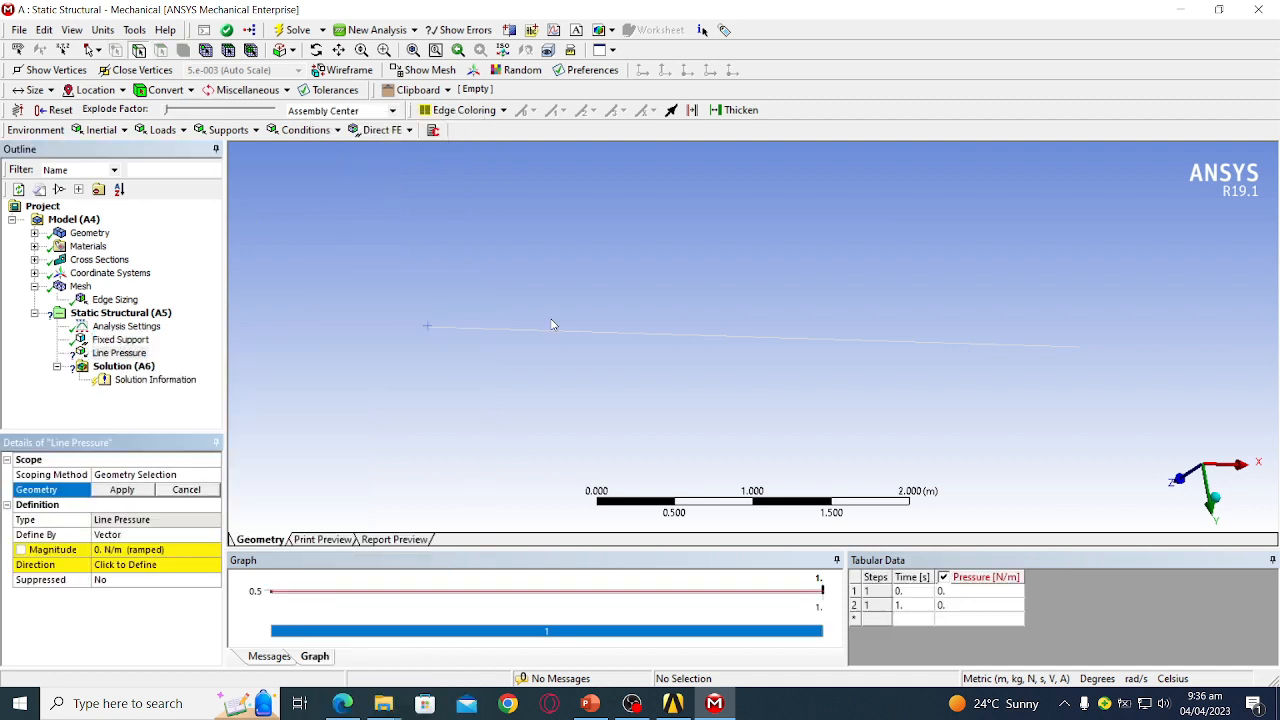
click(558, 336)
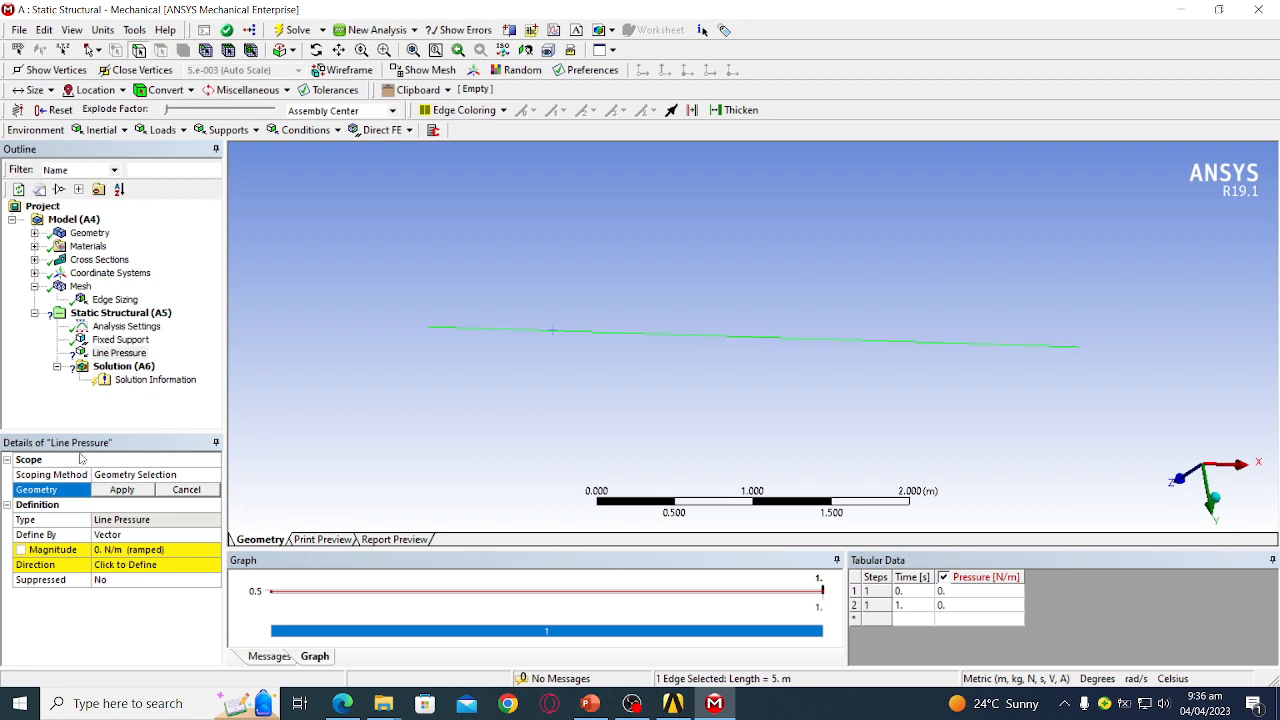
click(117, 490)
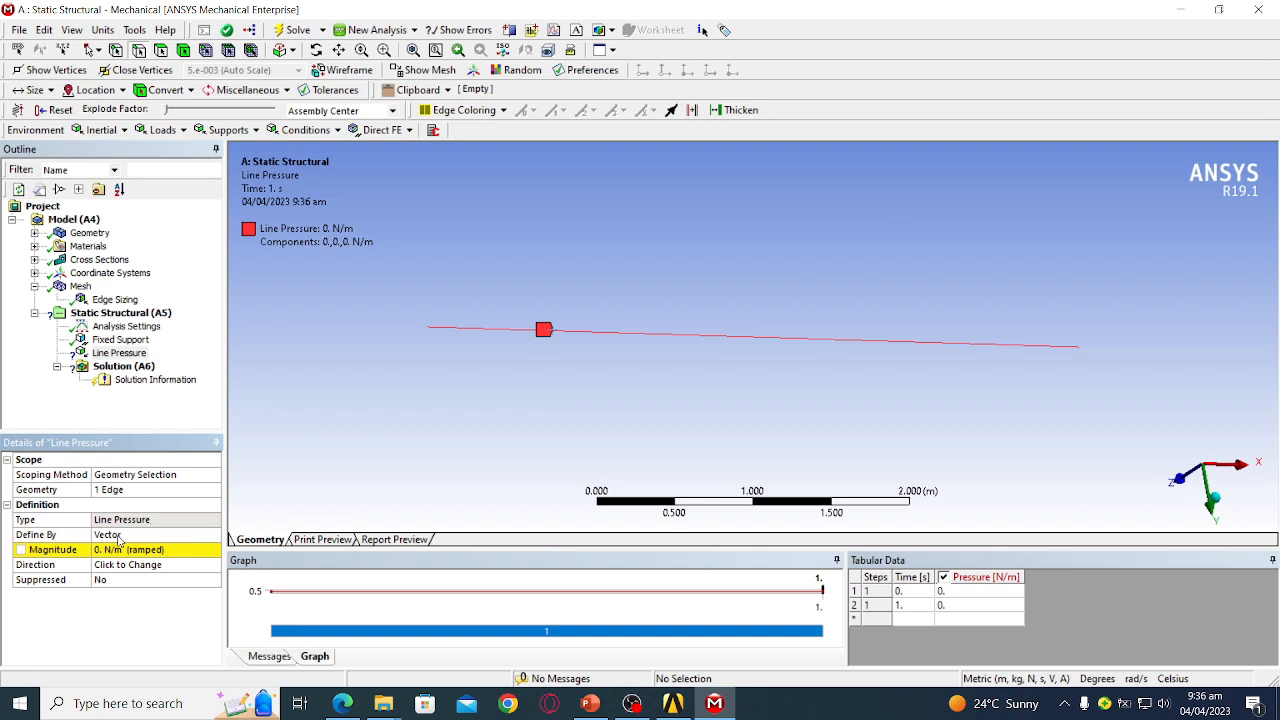
- Define the line pressure by components with Y = -10000 N/m and enlarge the graph
click(160, 534)
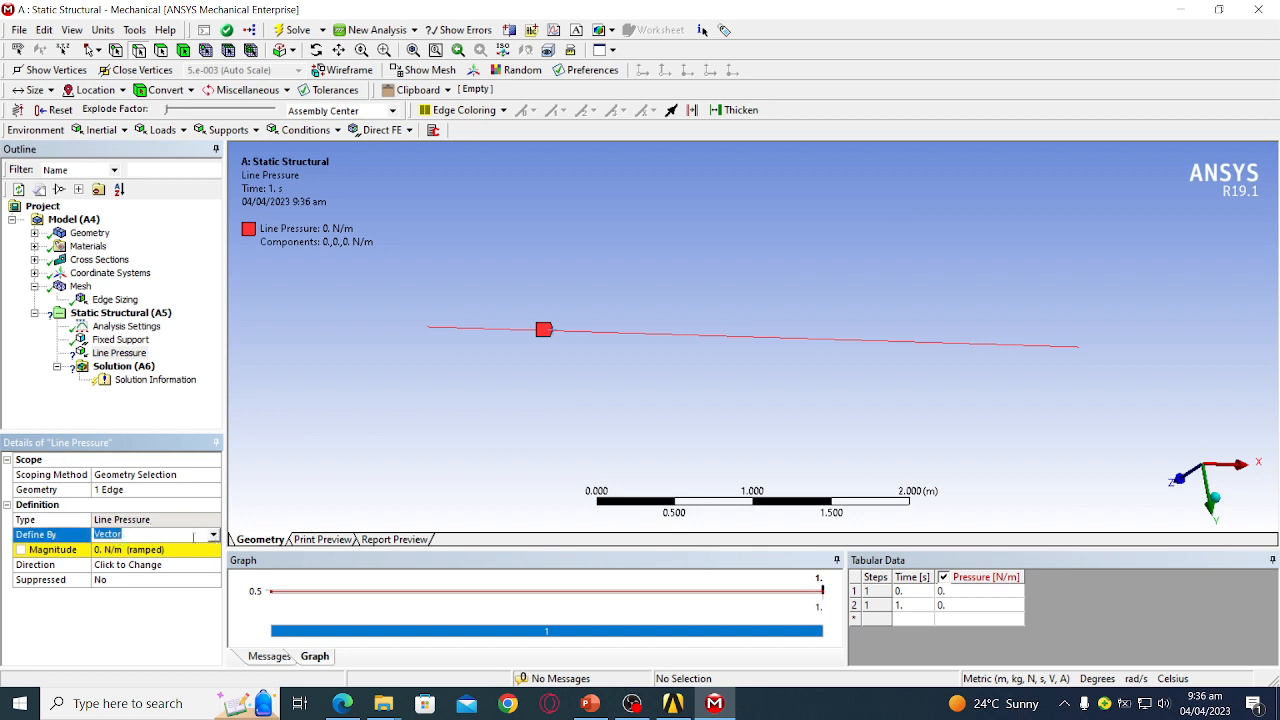
click(213, 537)
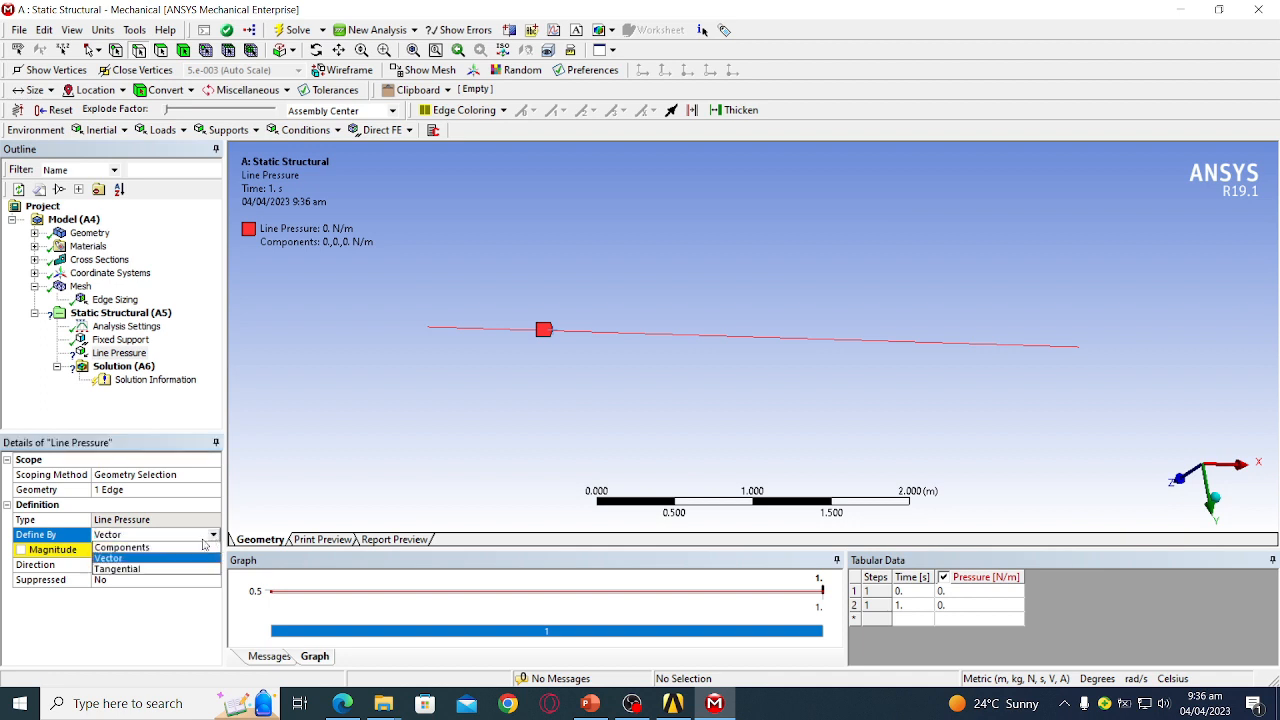
click(188, 552)
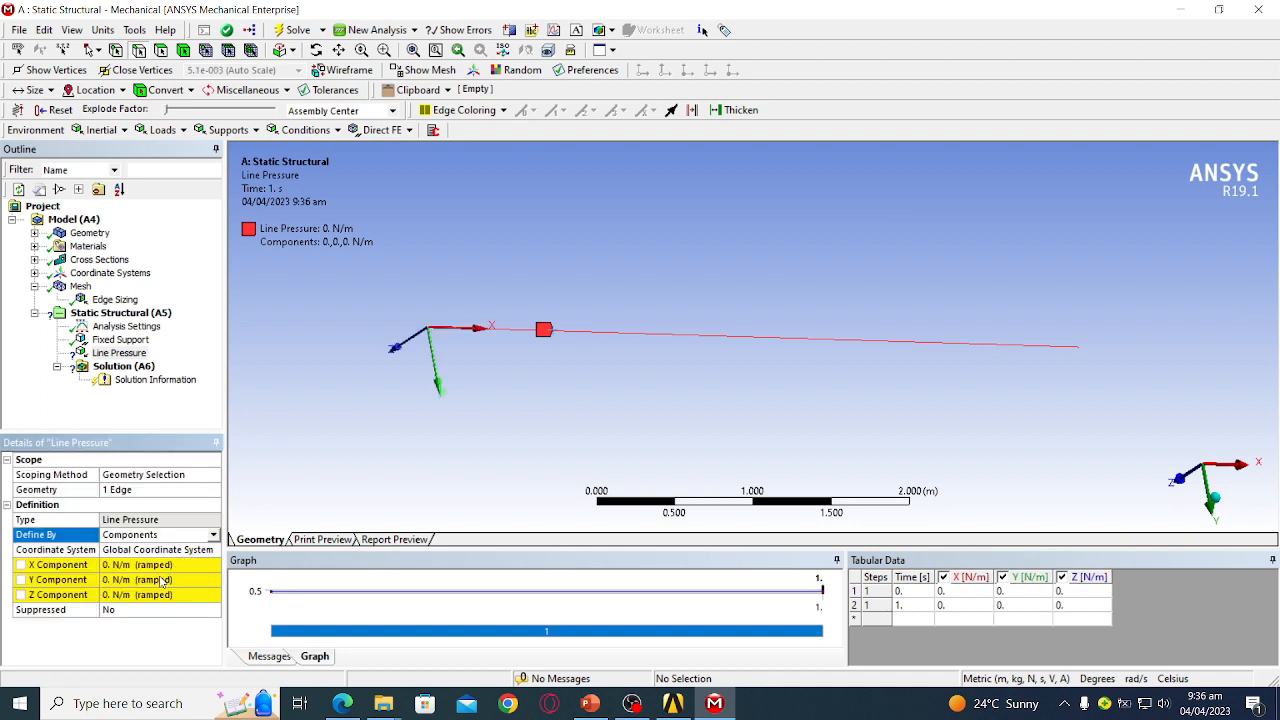
click(162, 580)
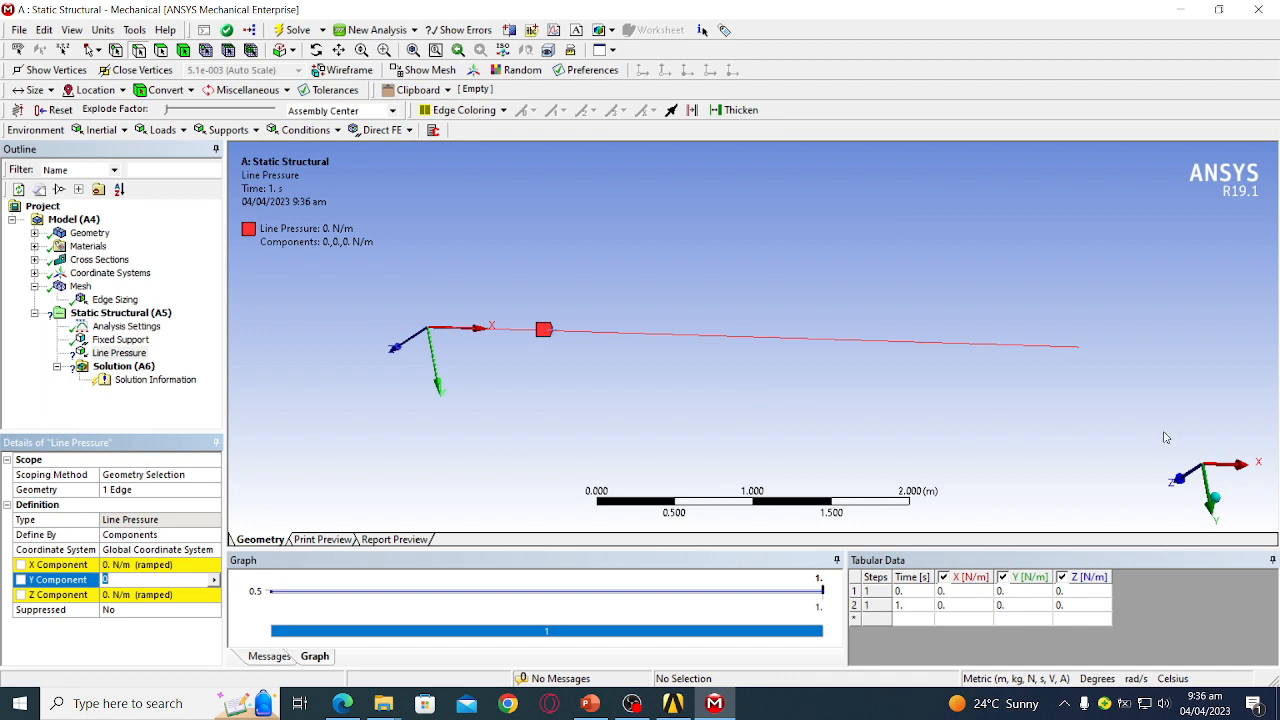
click(1212, 497)
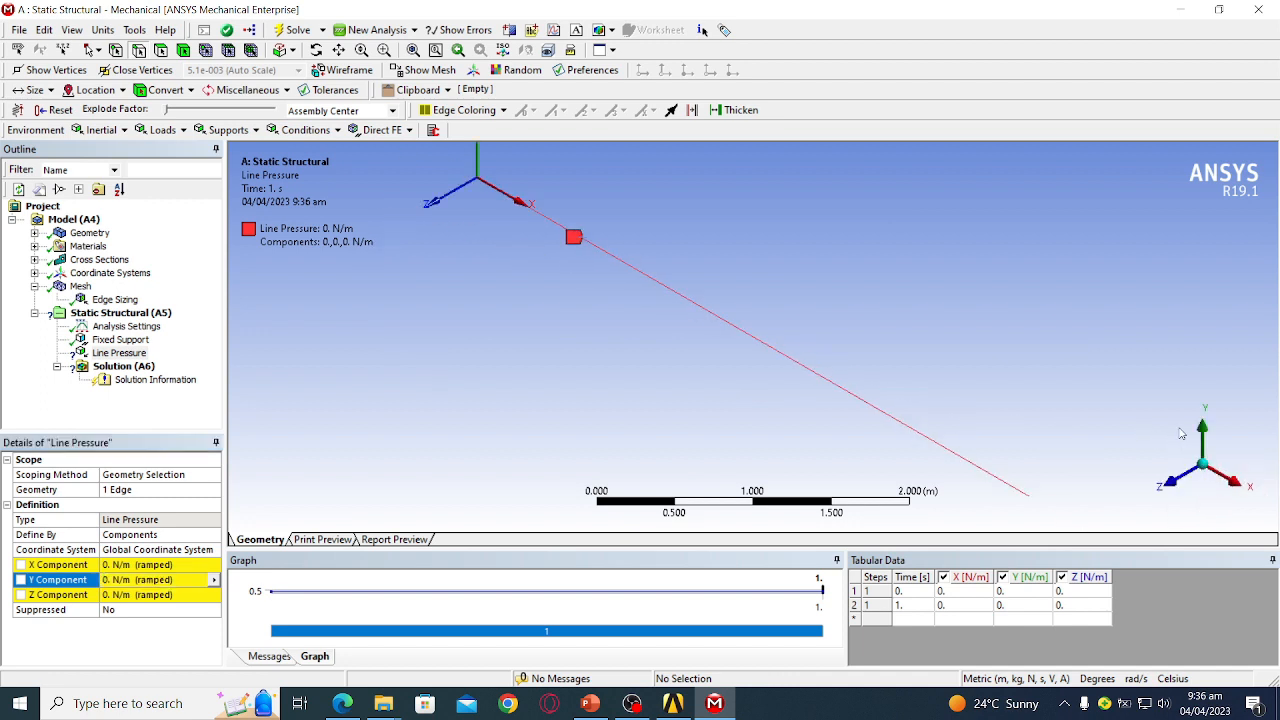
click(1172, 485)
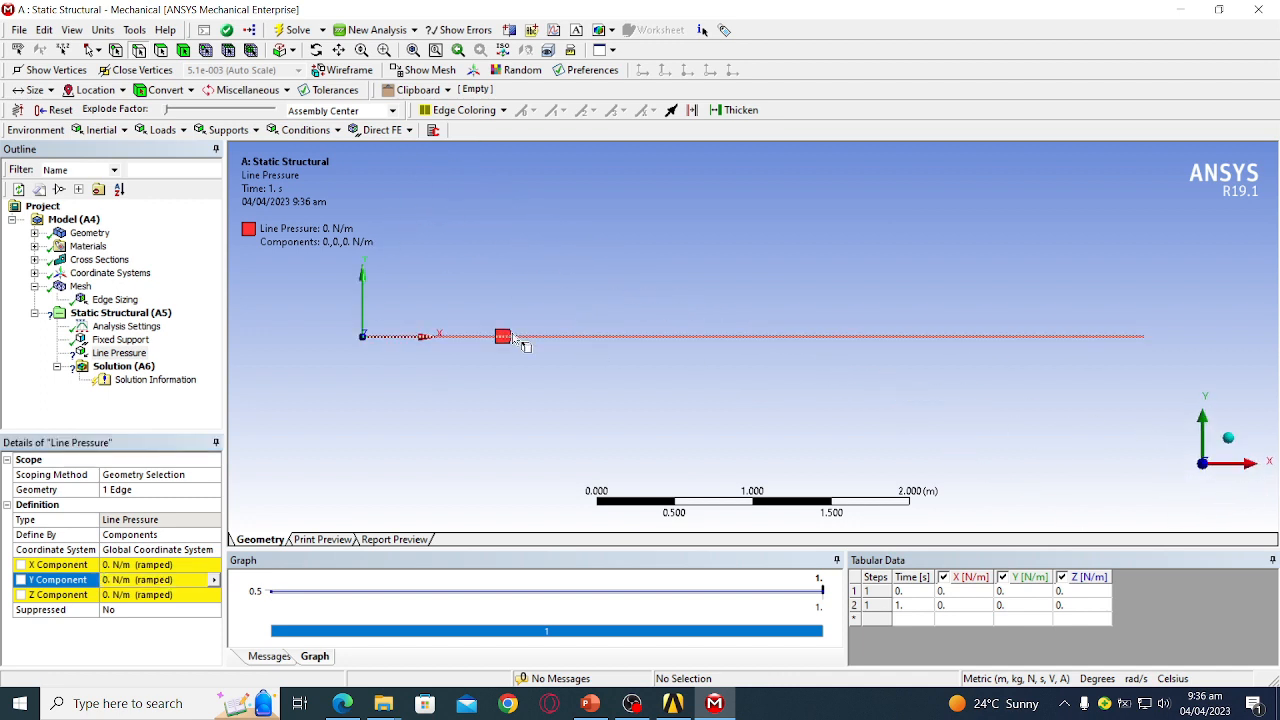
click(126, 580)
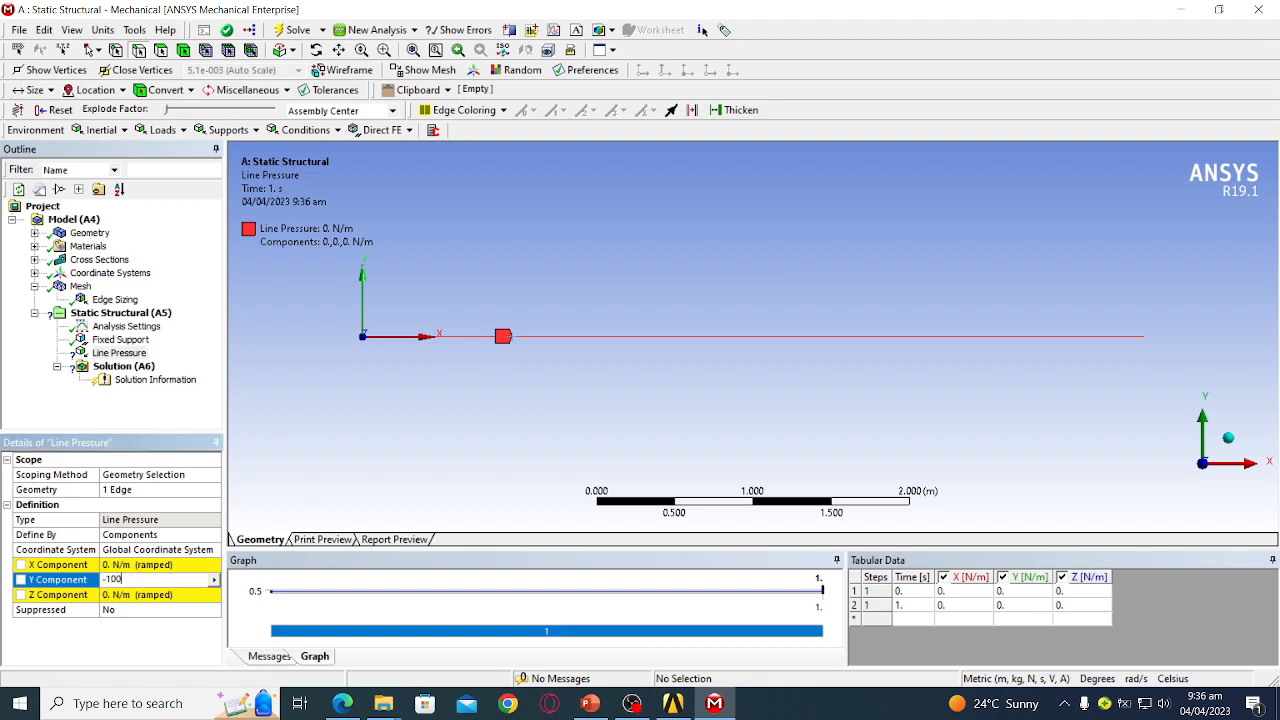
key(Return)
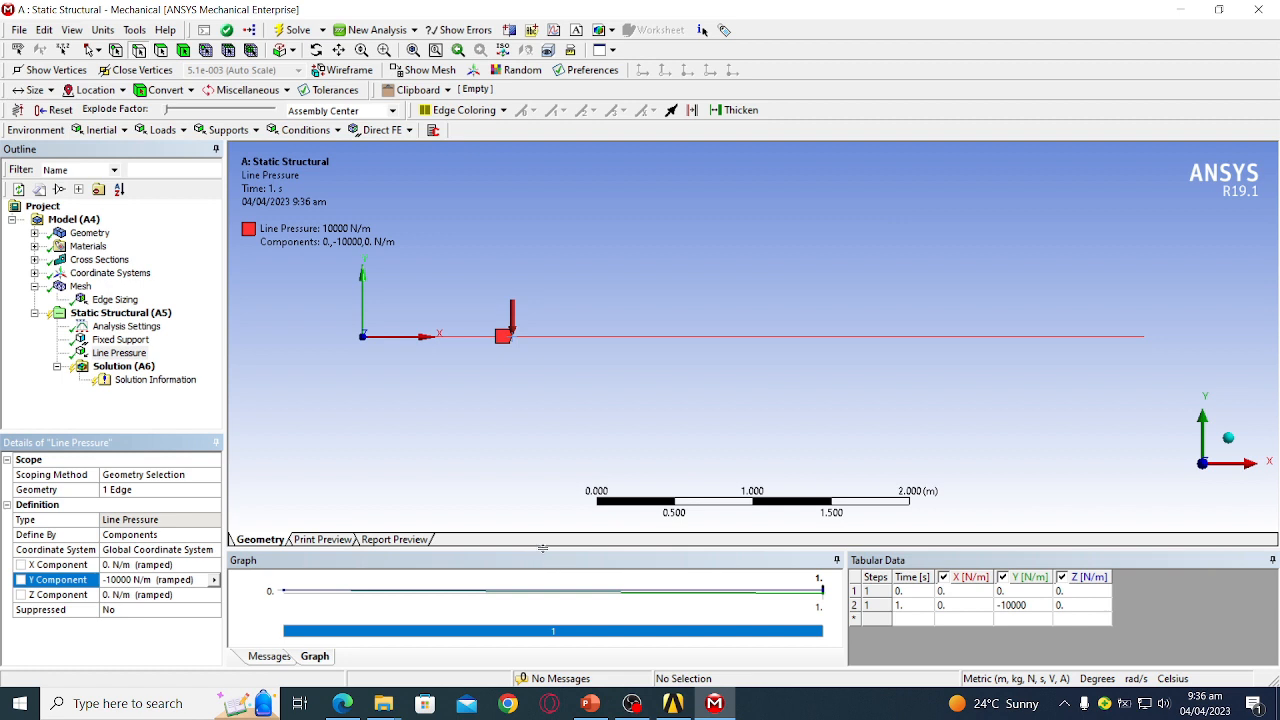
drag(542, 543, 530, 463)
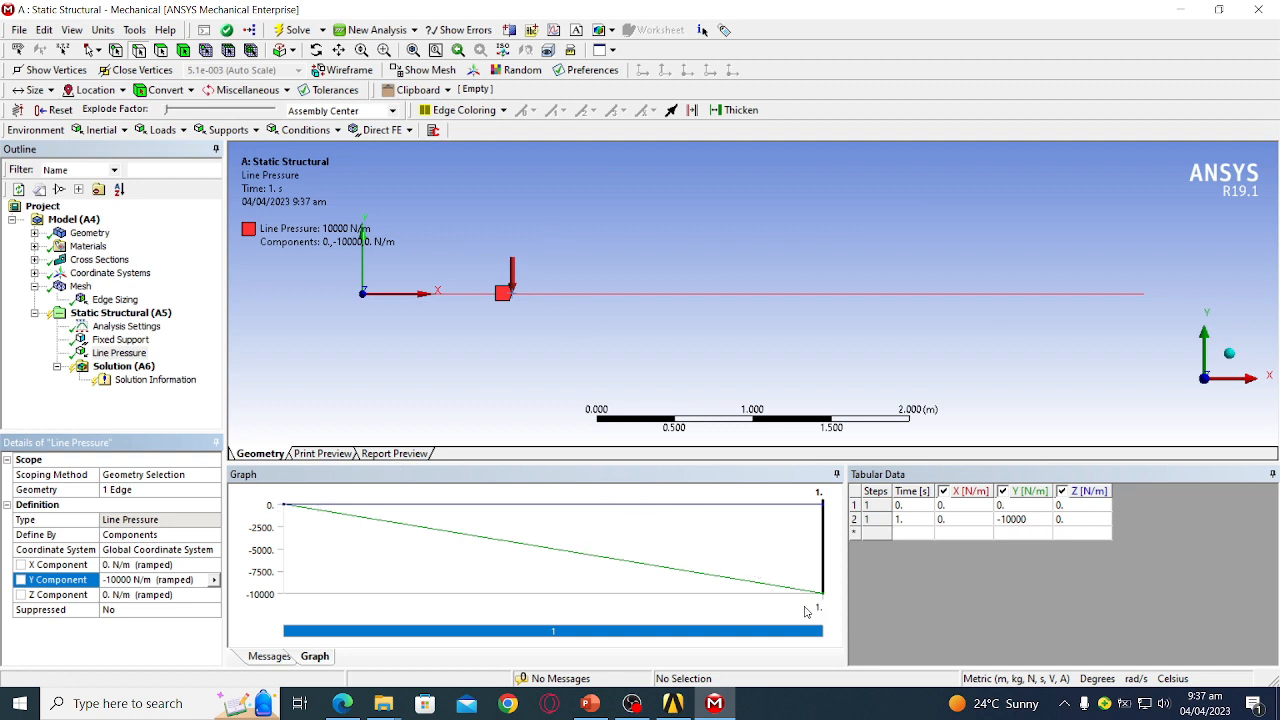
- Solve from Solution (A6) and scroll through the Solution Information solver output
click(121, 315)
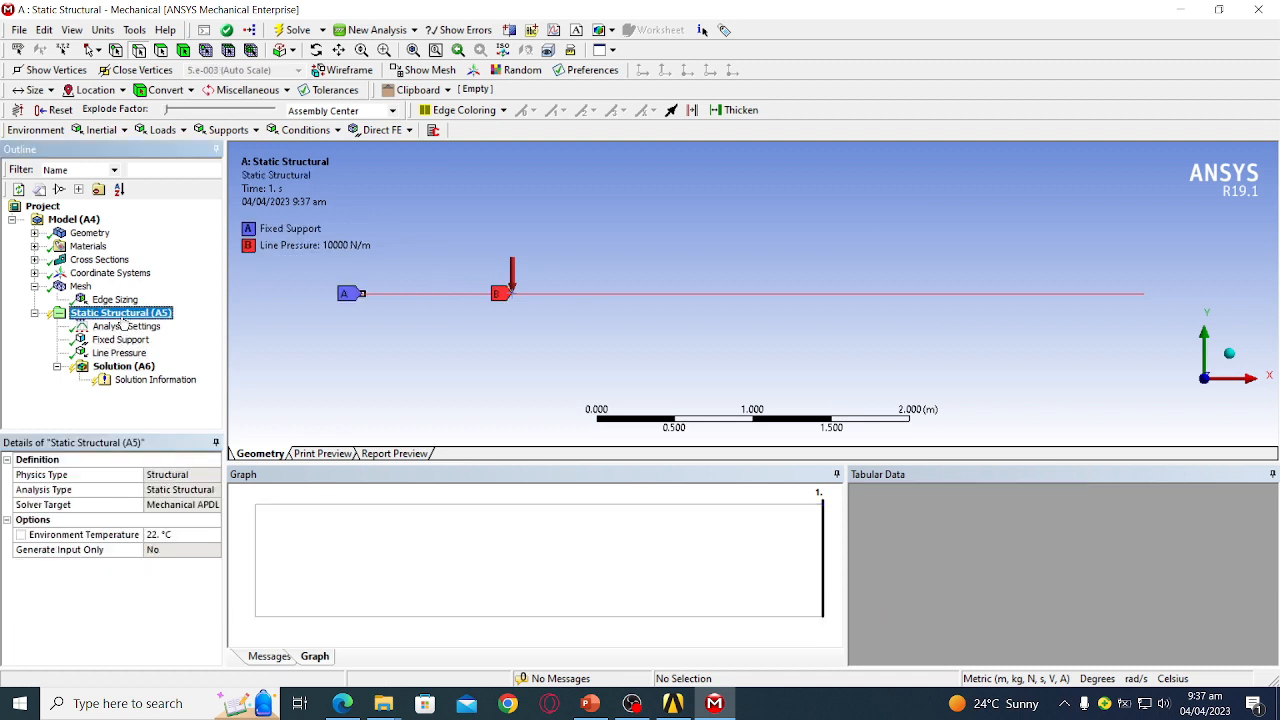
click(440, 350)
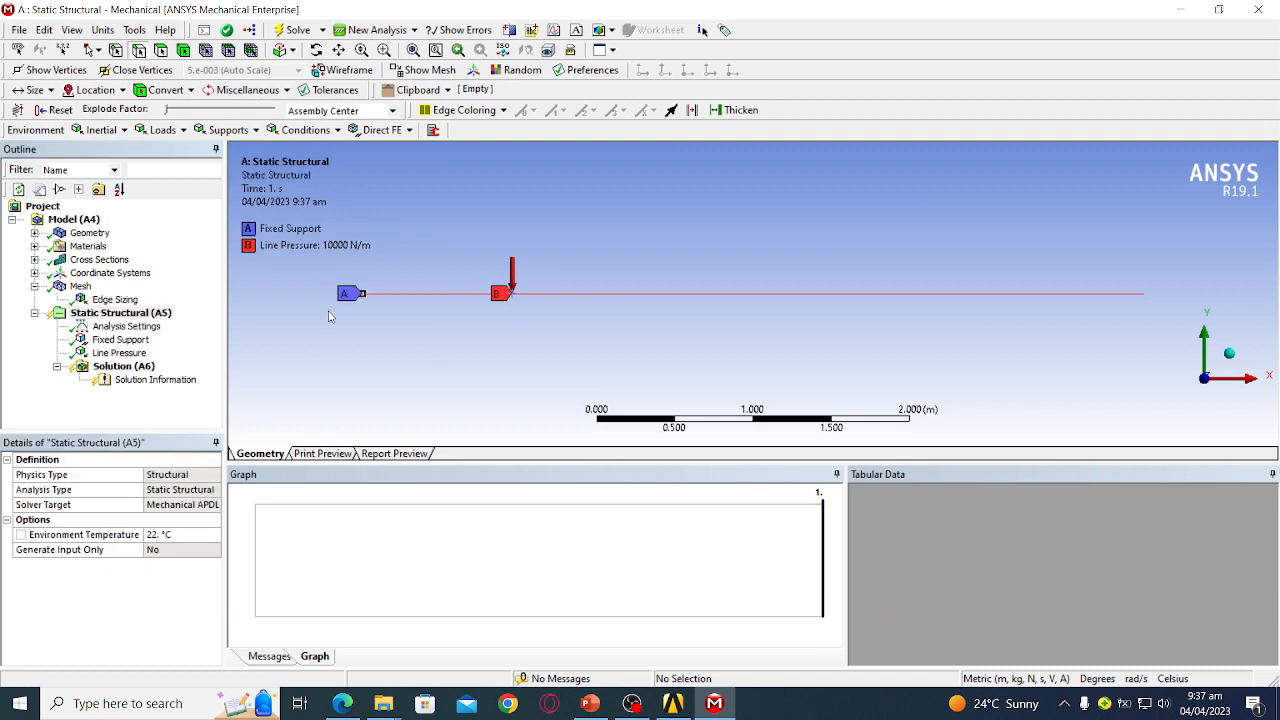
click(138, 368)
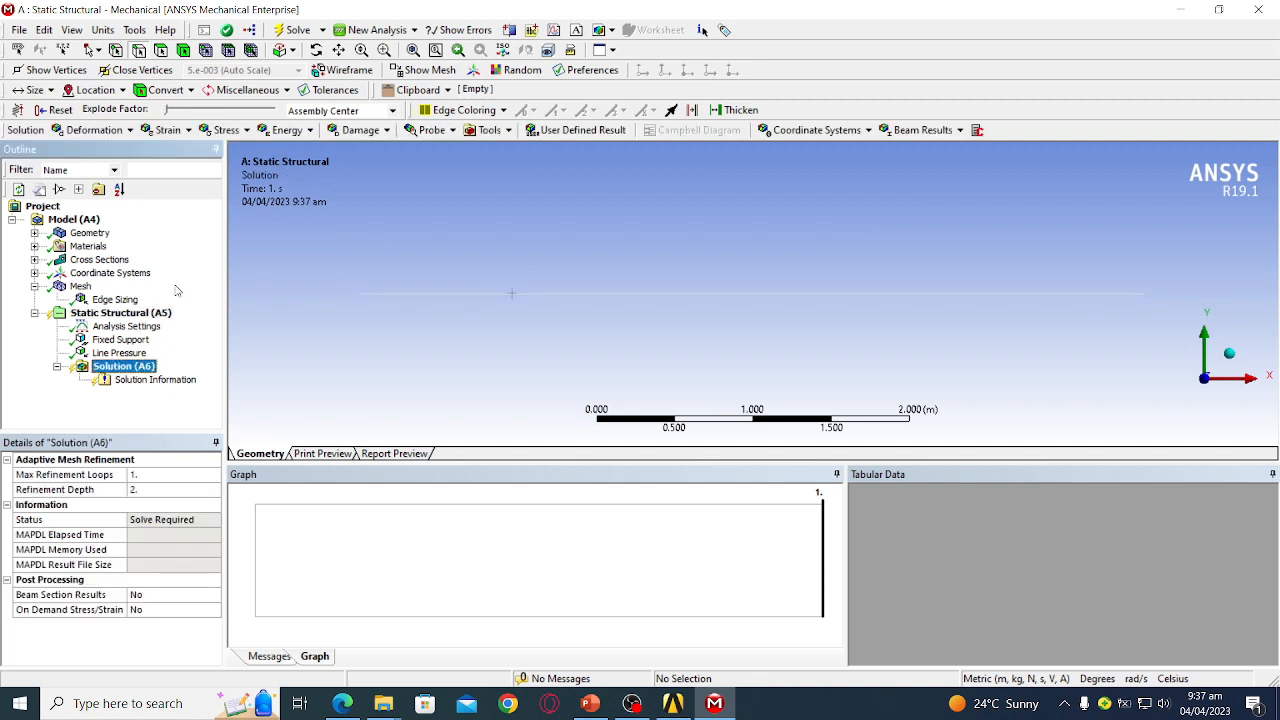
click(291, 31)
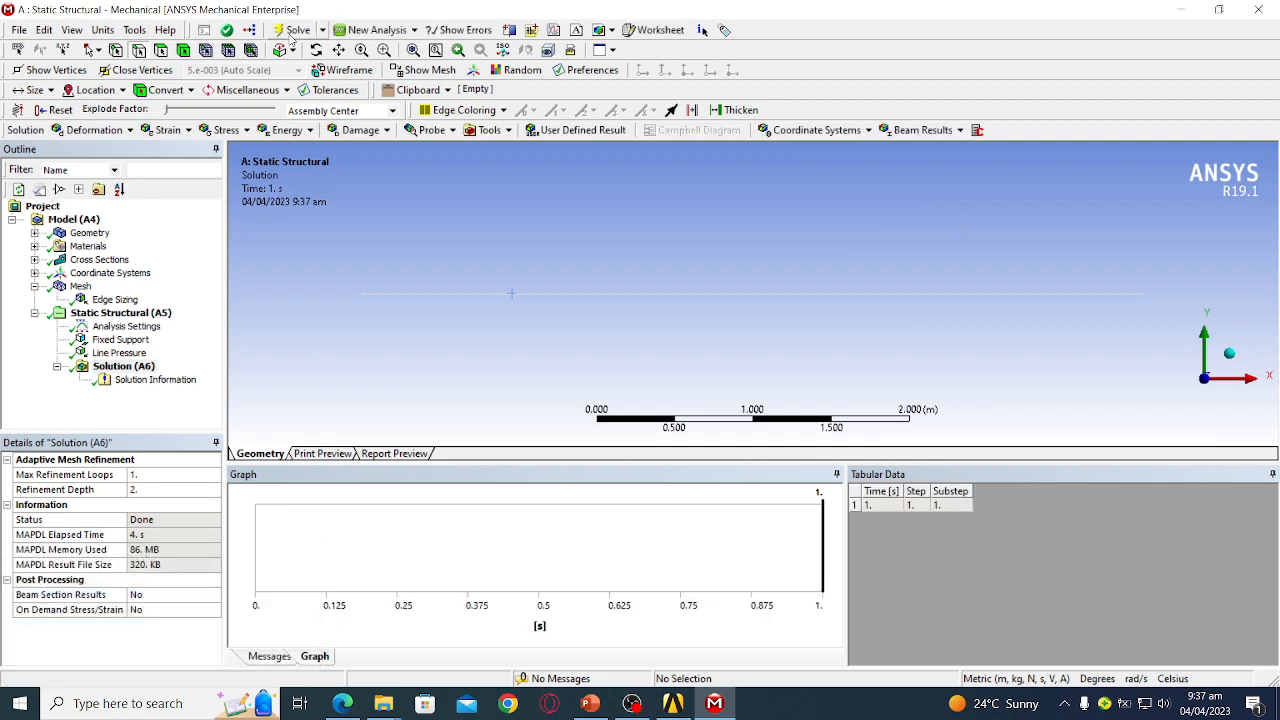
click(137, 383)
scroll(370, 340, down, 5)
scroll(370, 340, down, 5)
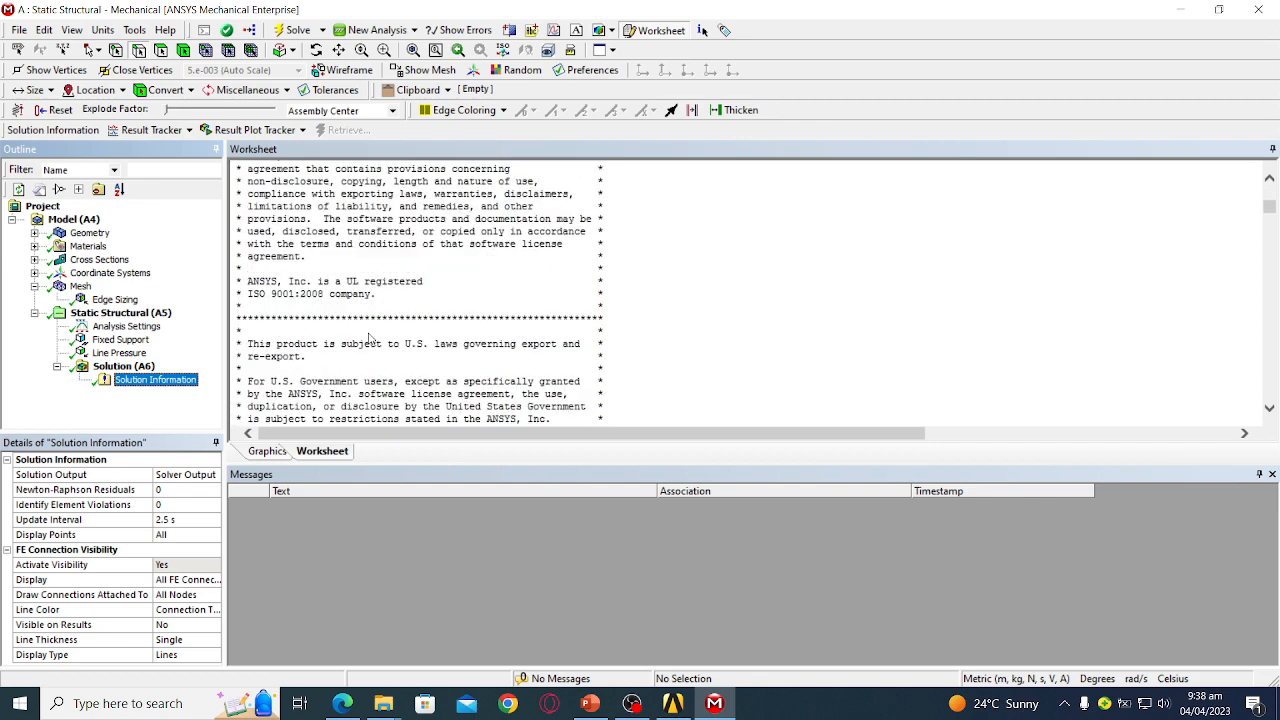
- Search the solver output for 'element type', then exit the slide show
click(548, 384)
key(ctrl+f)
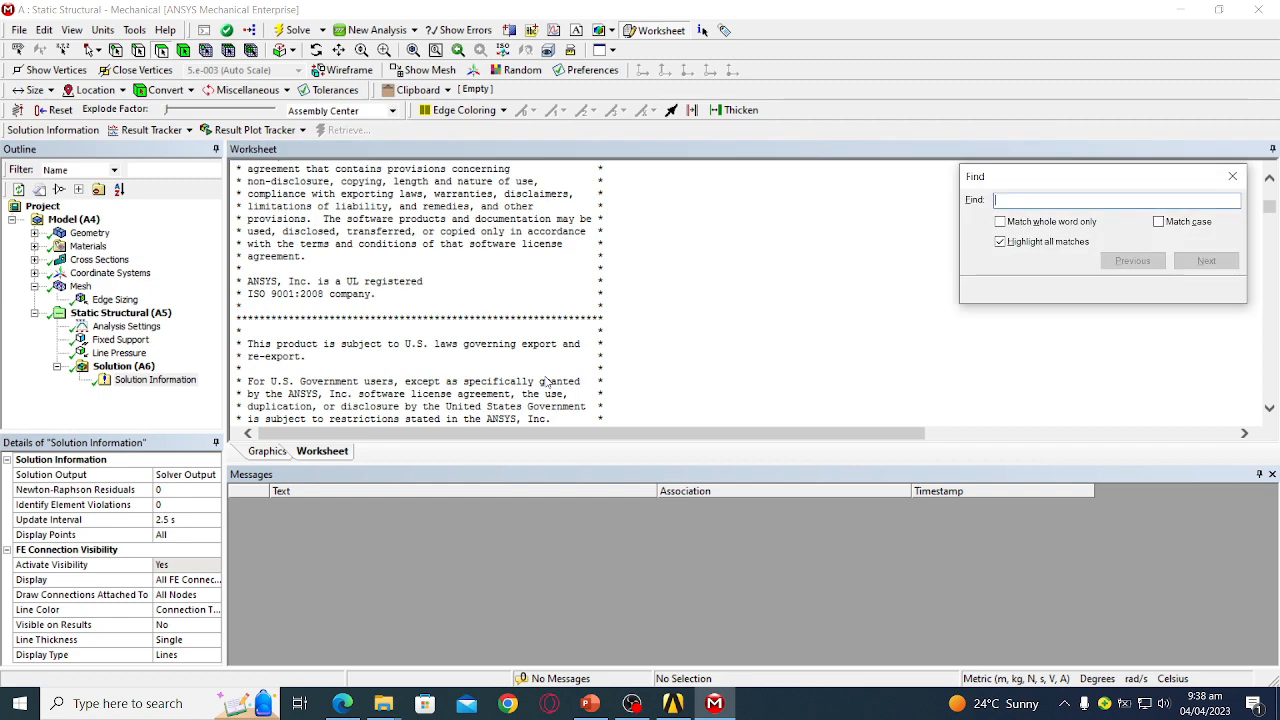
text(element)
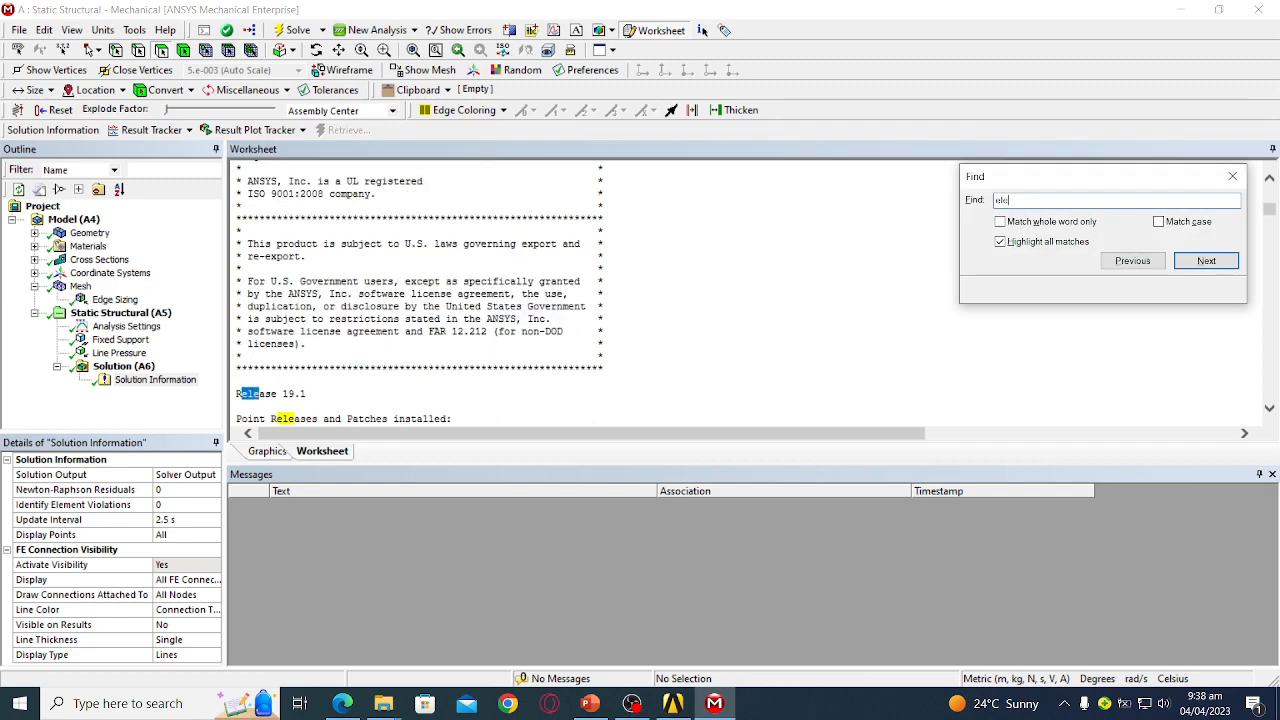
text( type)
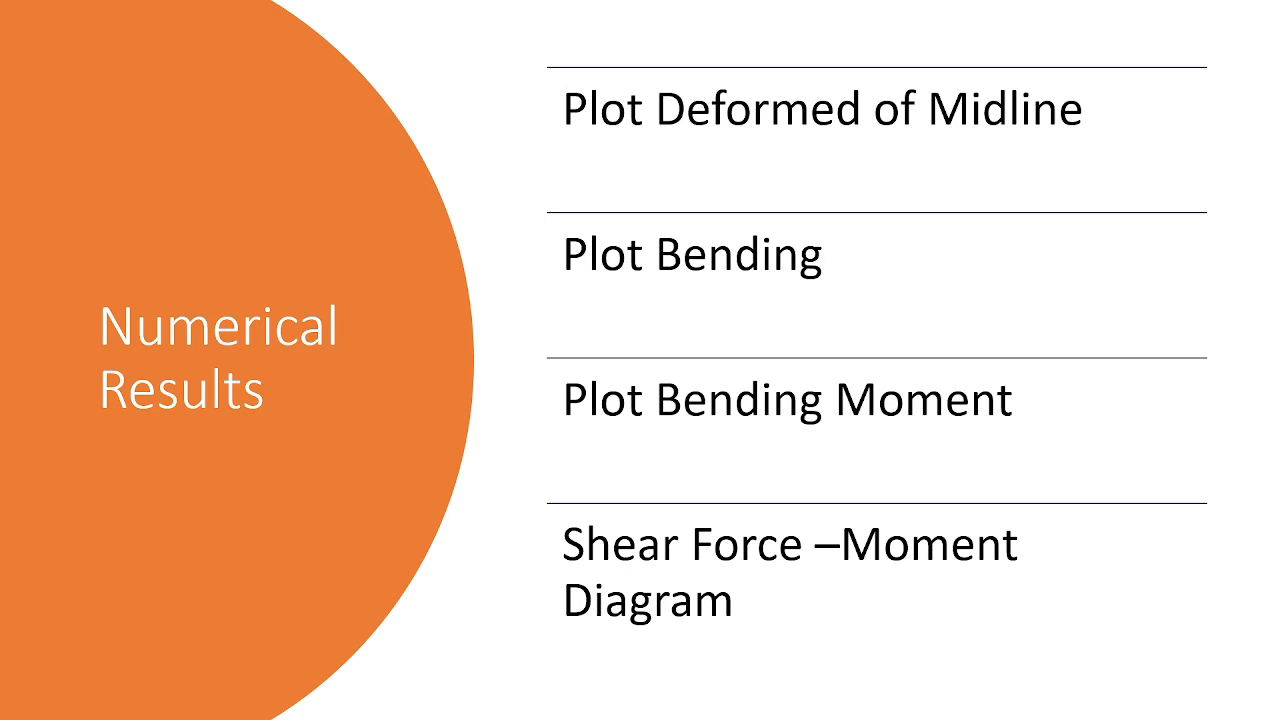
key(Escape)
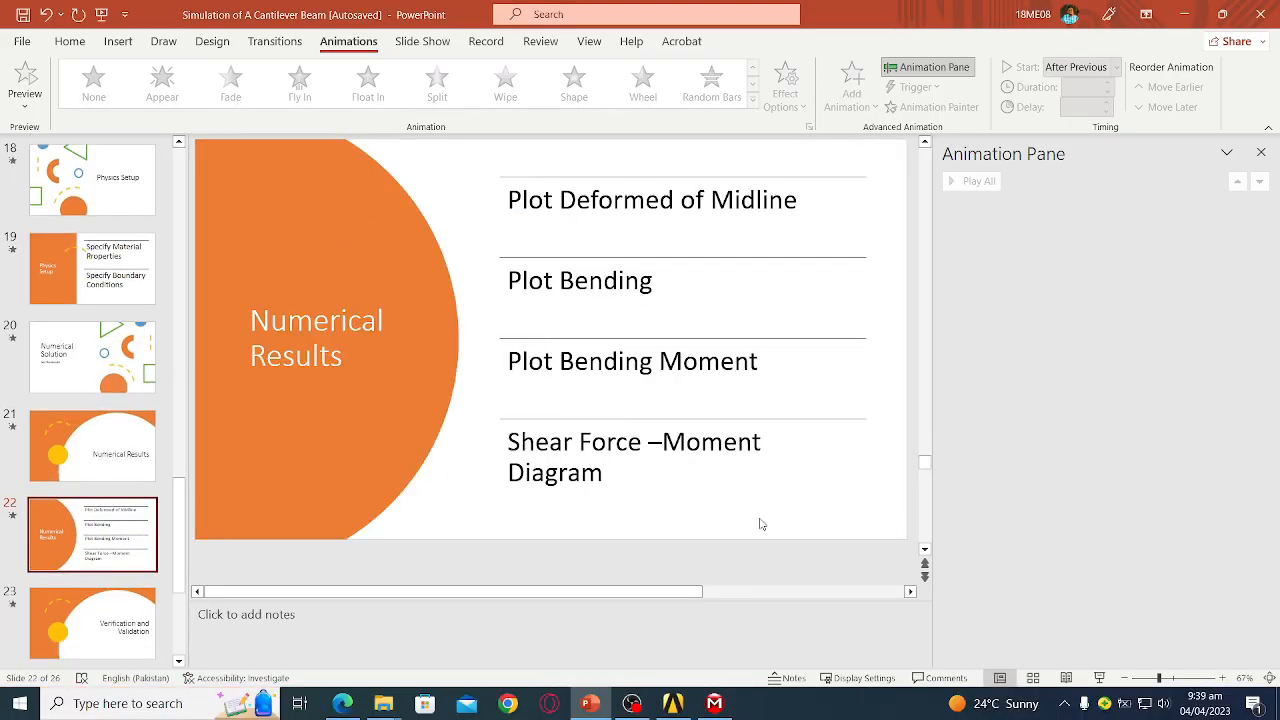
- Insert a Total Deformation result under Solution (A6) and solve it
mouse_move(714, 703)
click(731, 630)
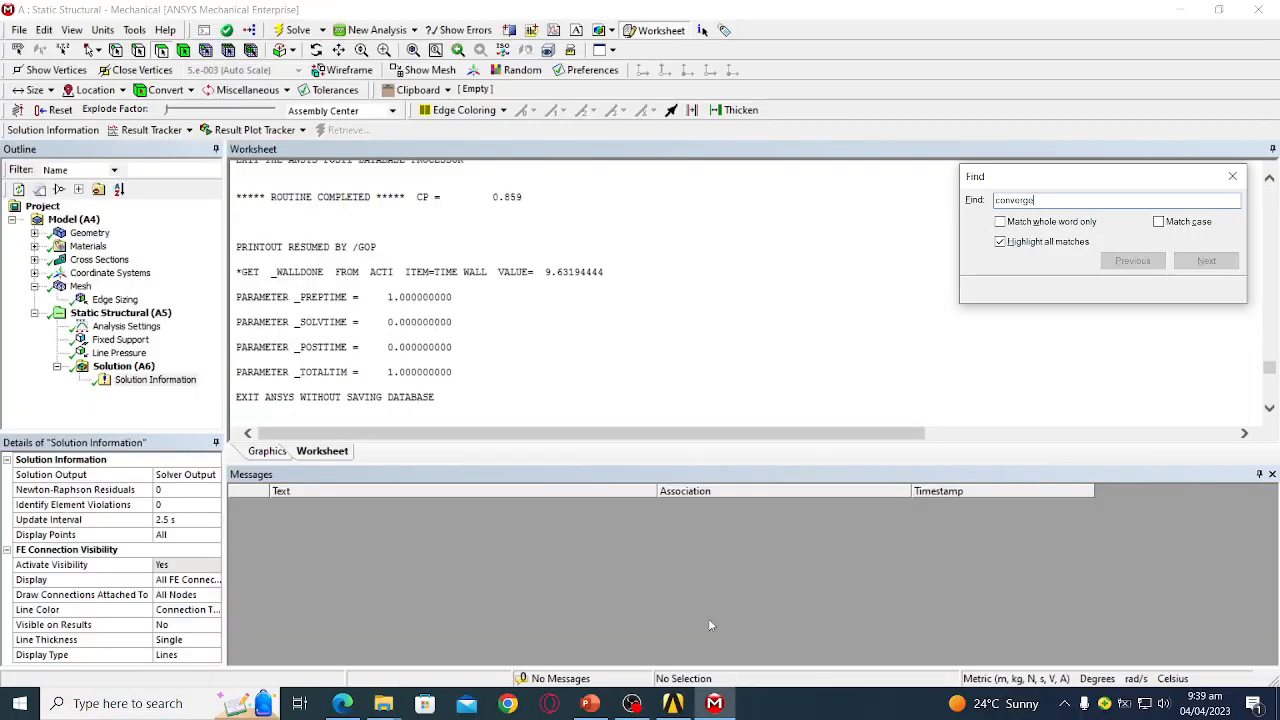
click(124, 367)
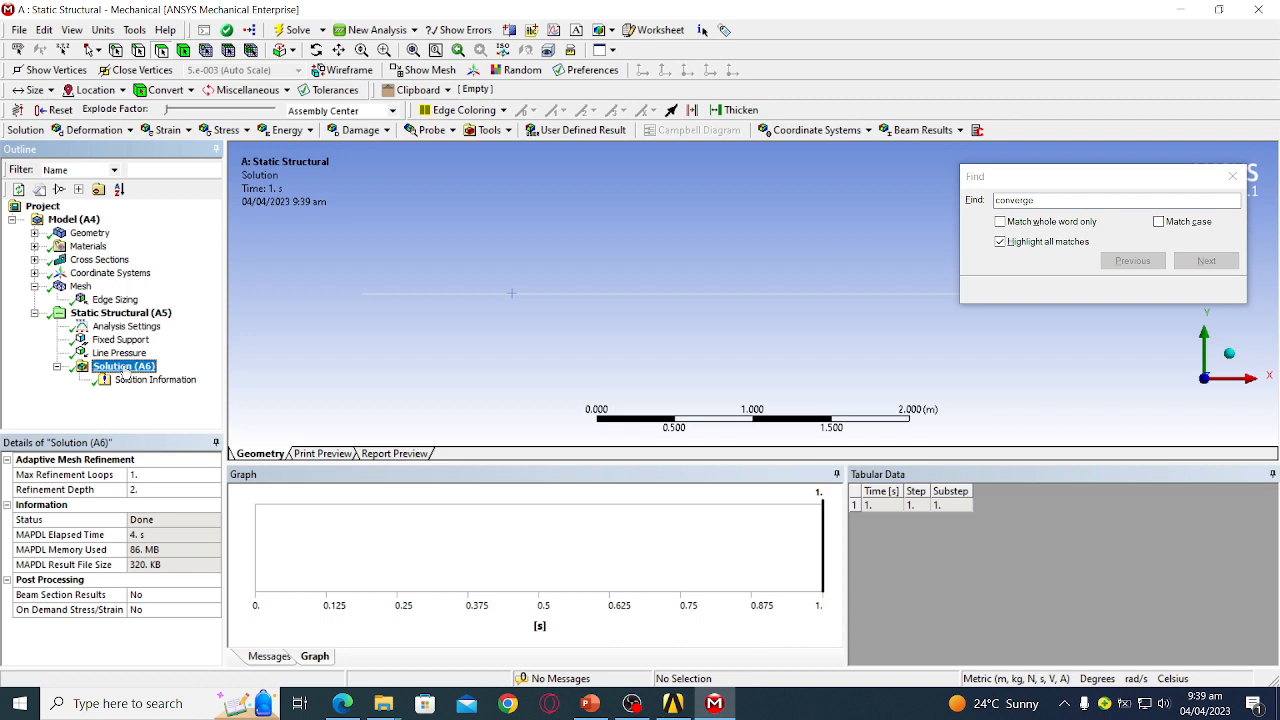
right_click(128, 373)
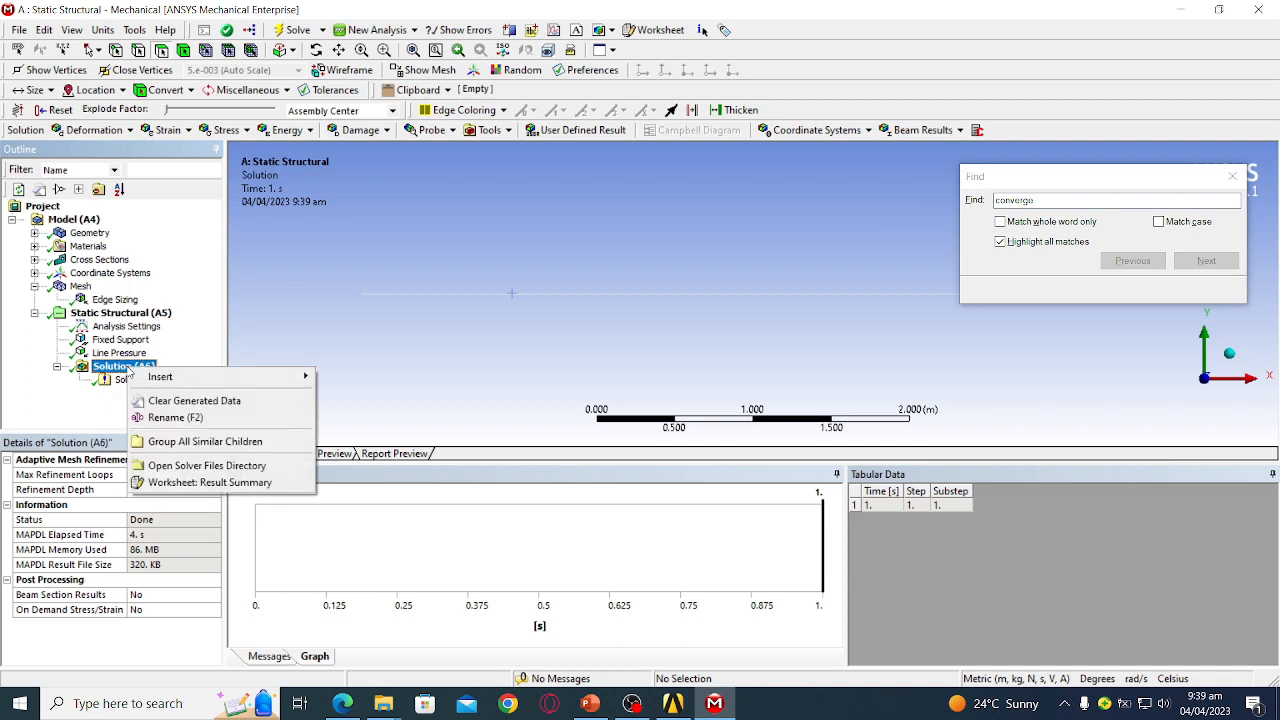
mouse_move(230, 377)
mouse_move(336, 378)
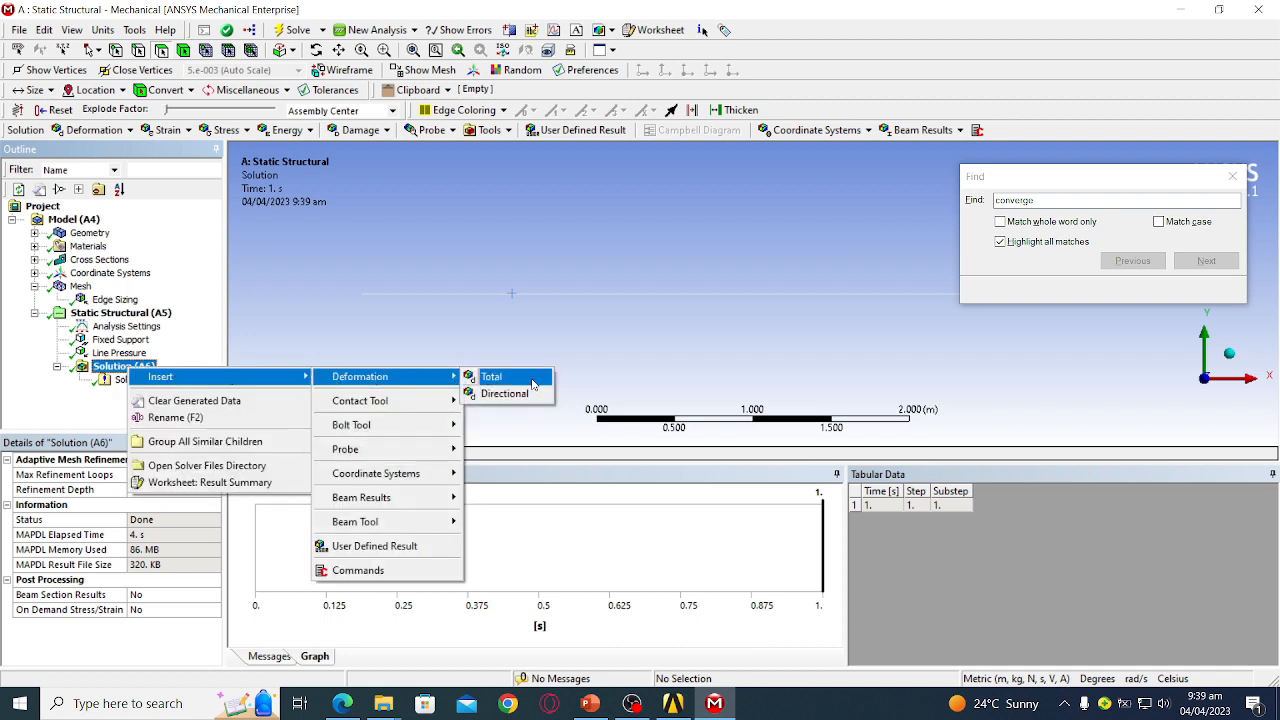
click(492, 377)
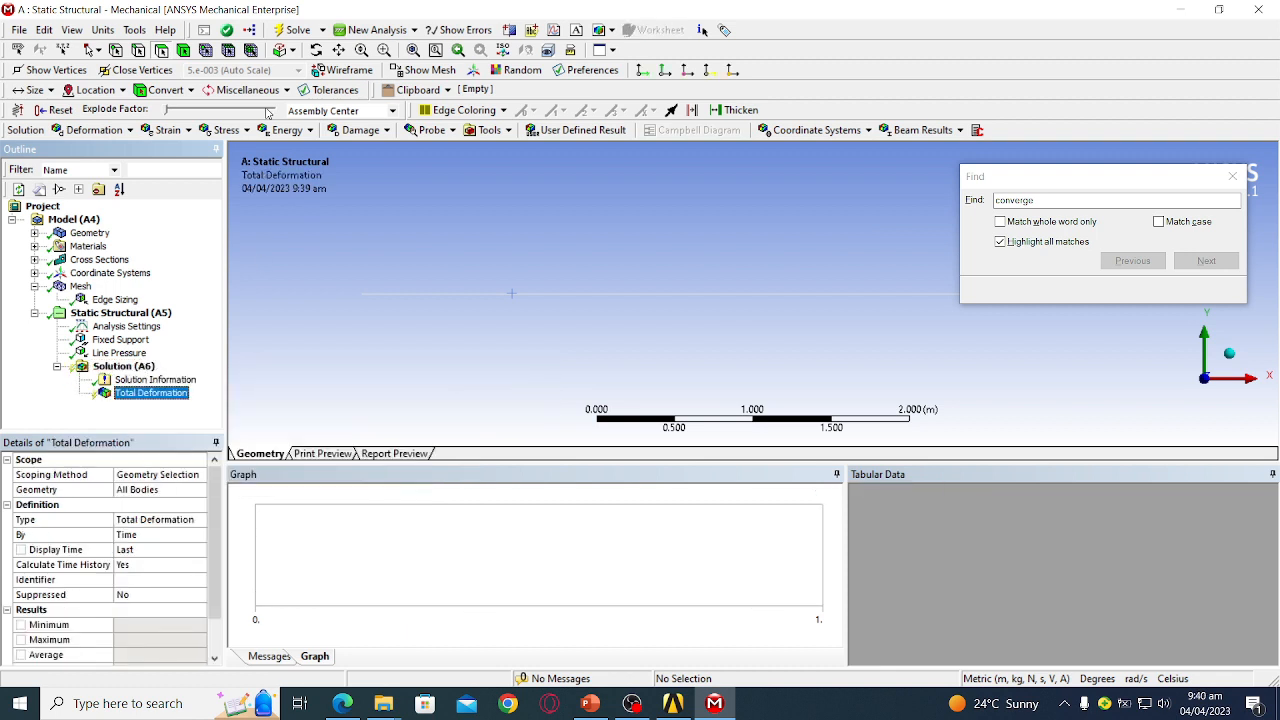
click(290, 30)
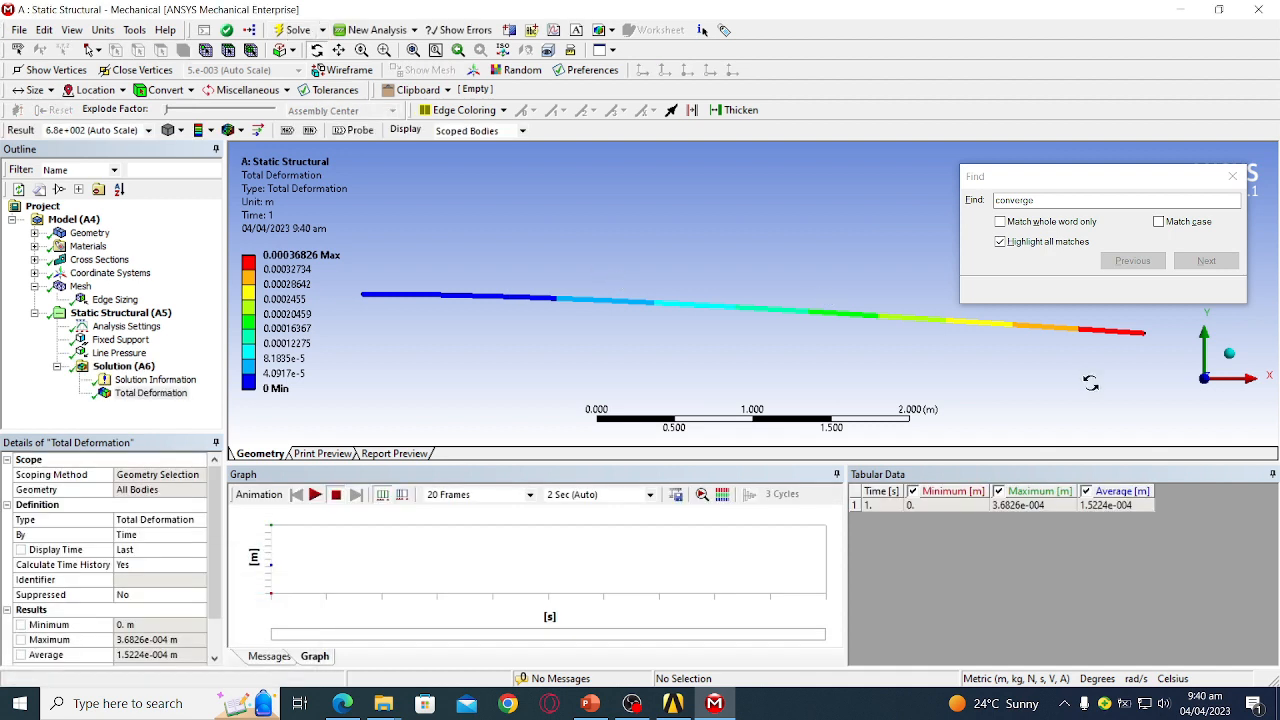
click(106, 368)
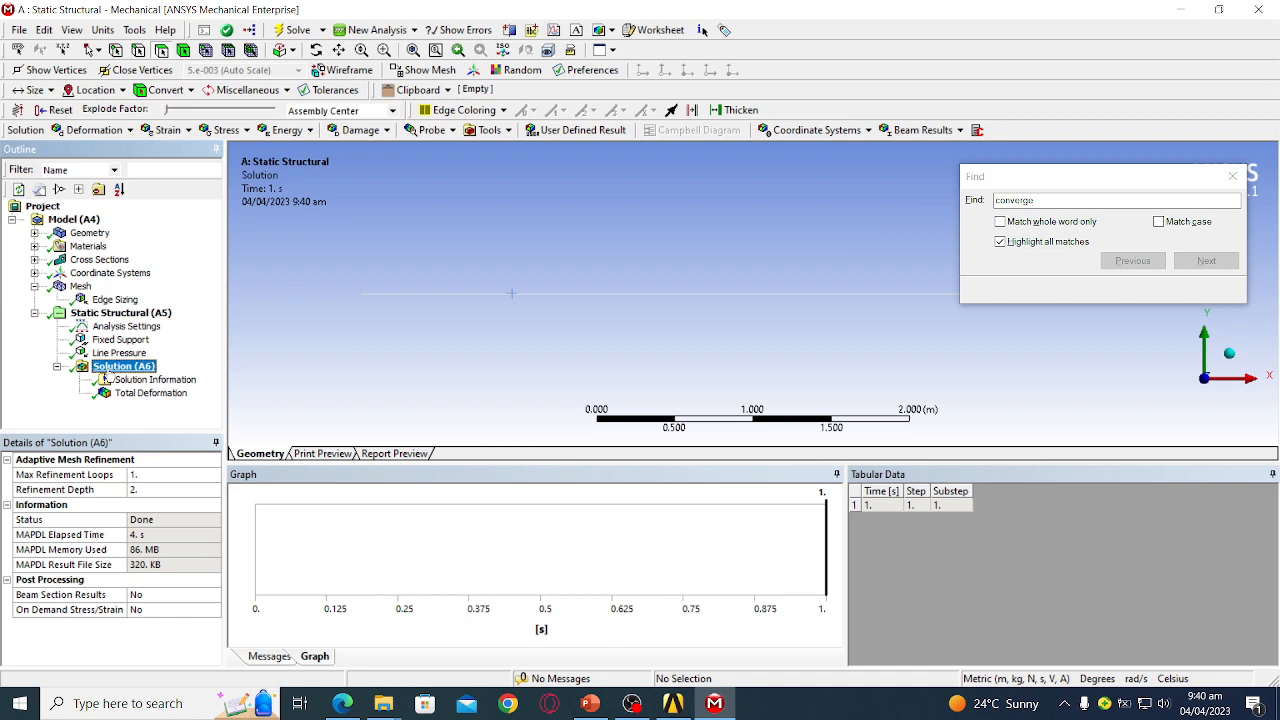
- Insert a Beam Tool under Solution (A6) and expand its stress results
right_click(107, 374)
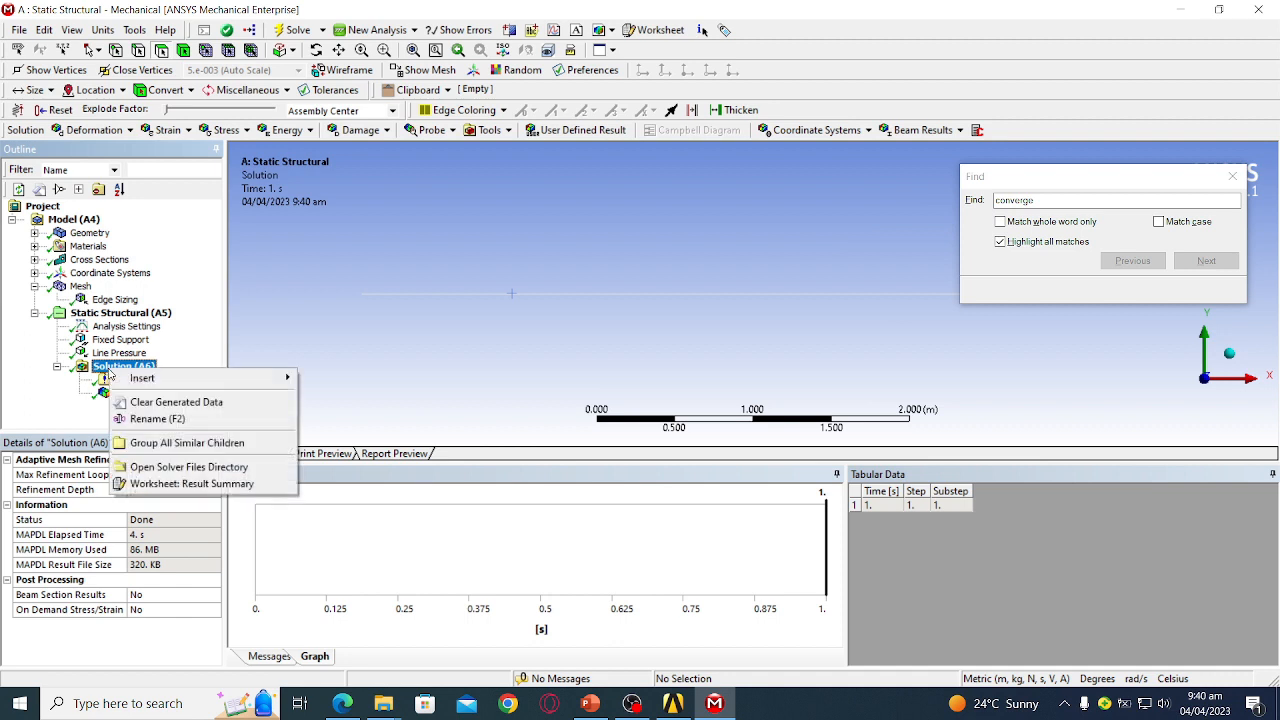
mouse_move(155, 380)
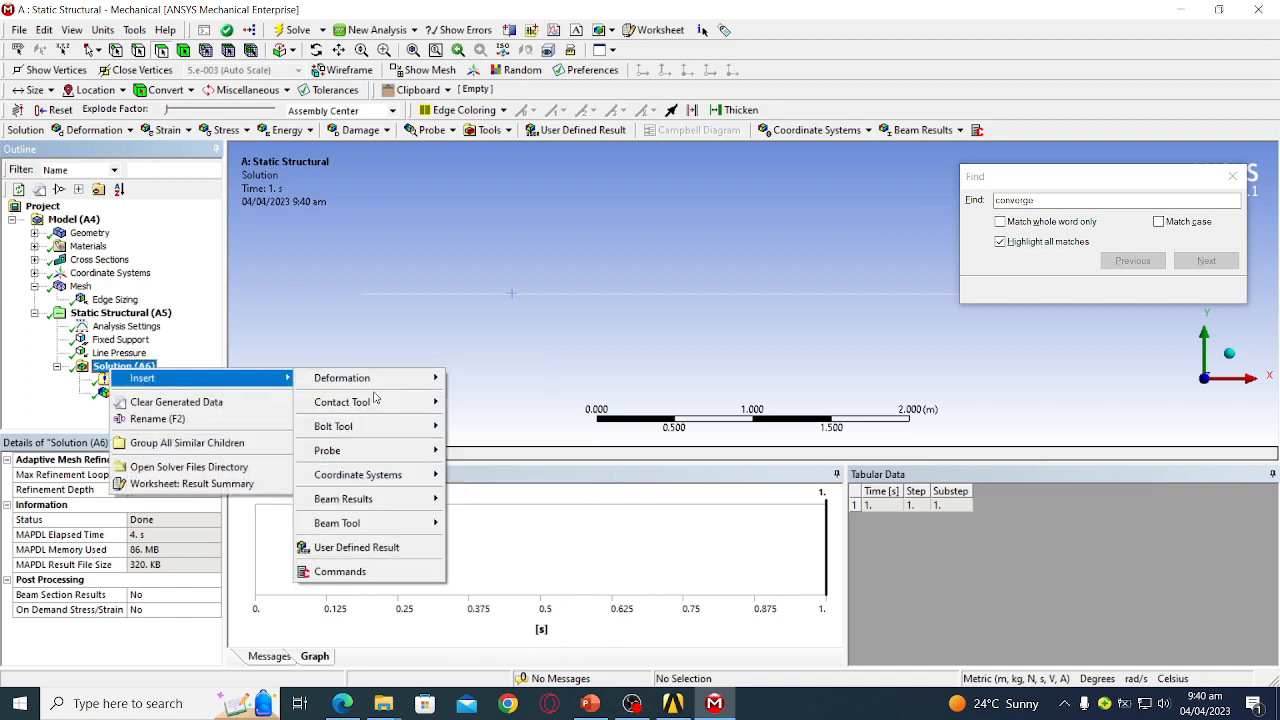
mouse_move(381, 535)
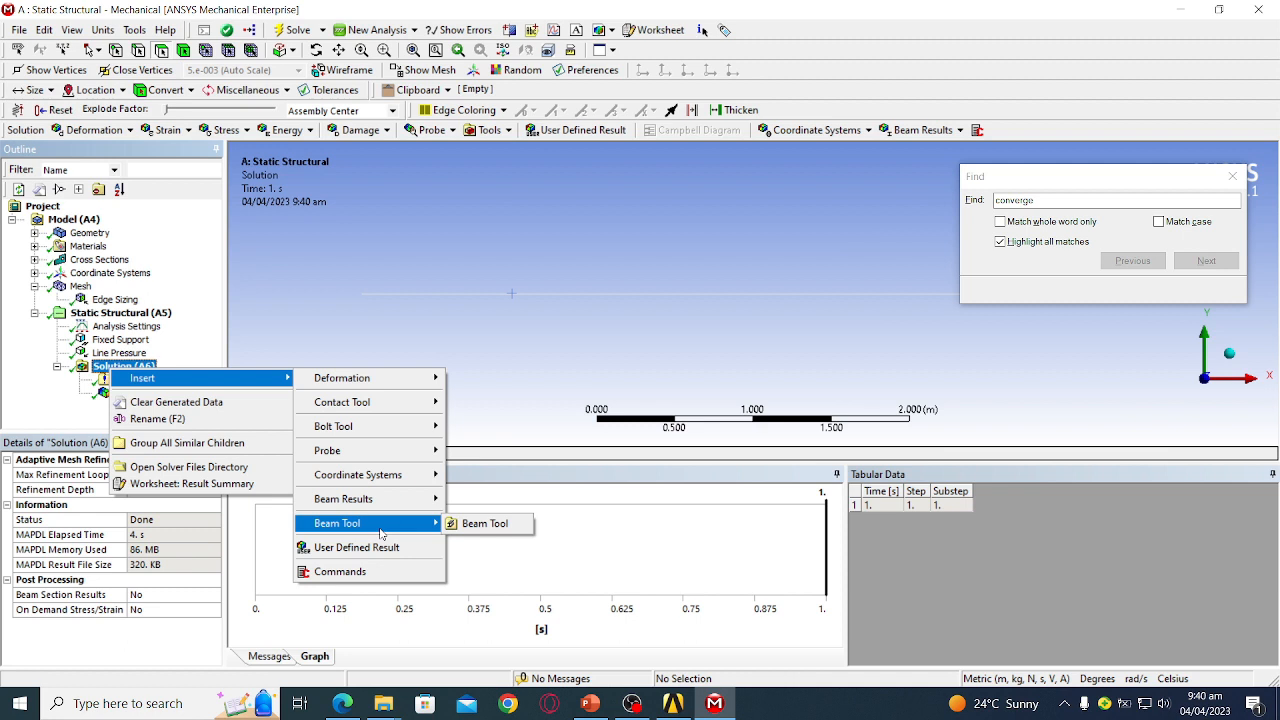
click(468, 526)
click(150, 407)
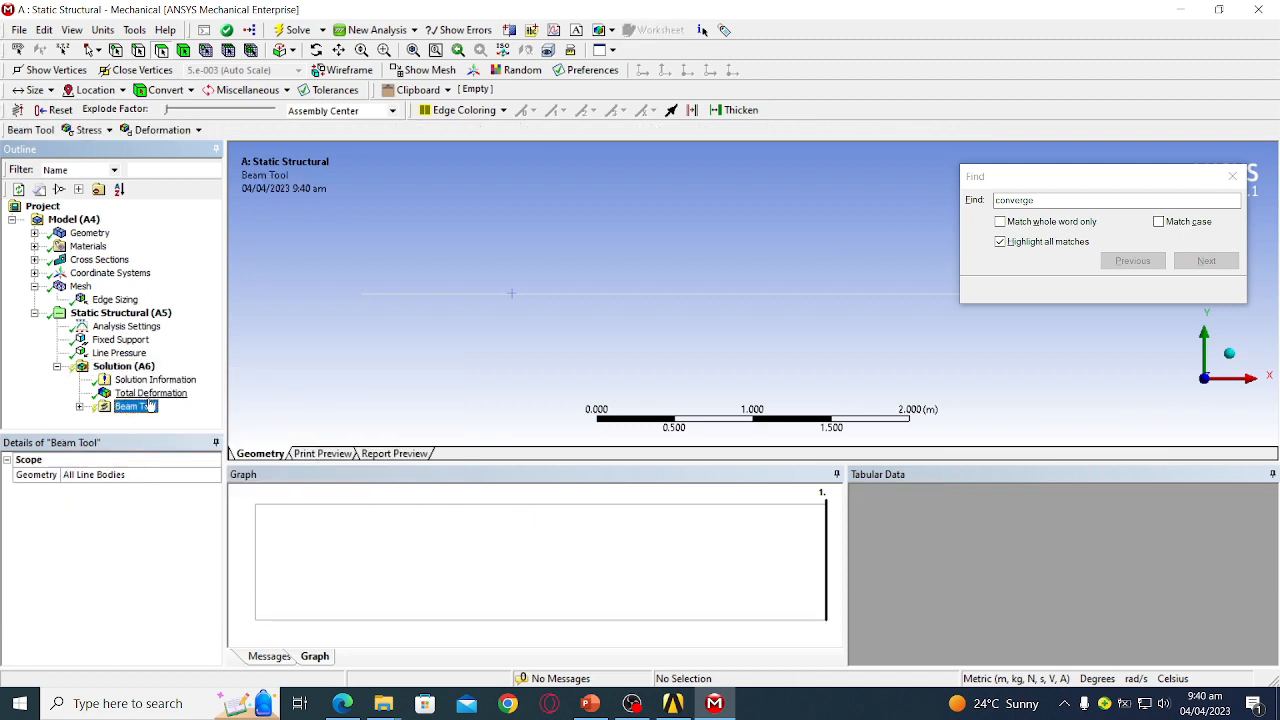
right_click(133, 404)
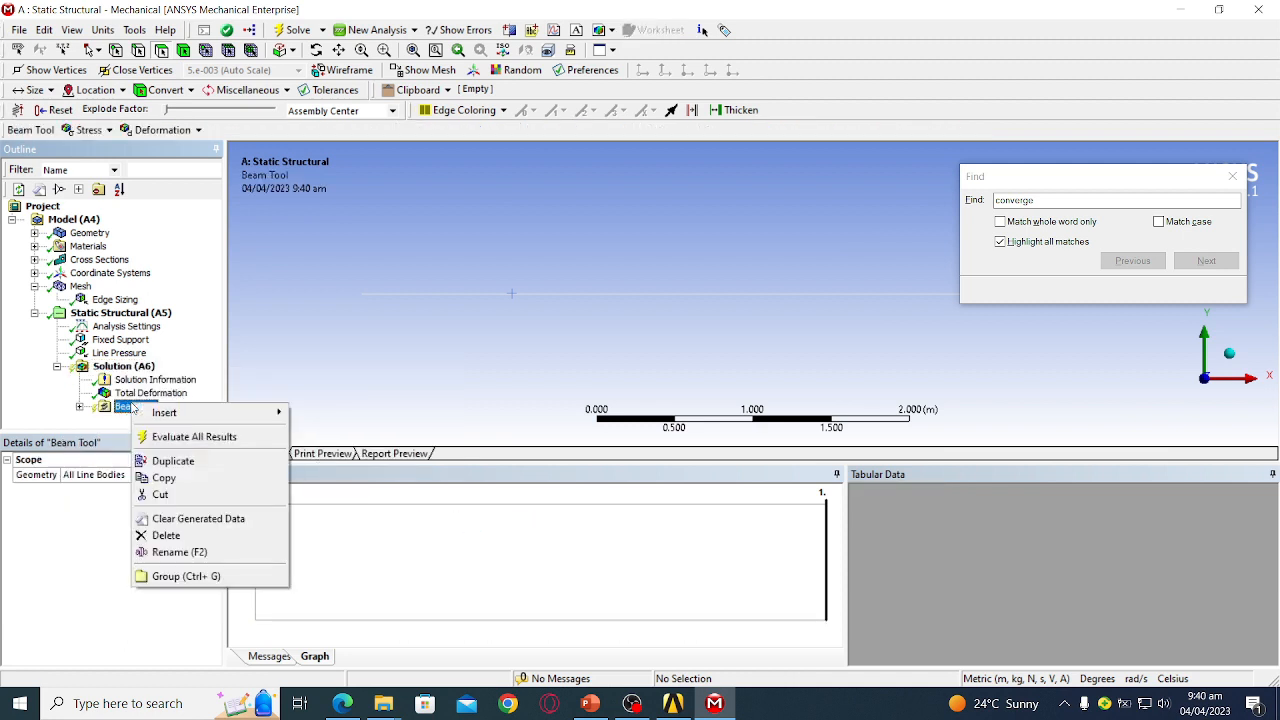
mouse_move(178, 414)
click(82, 408)
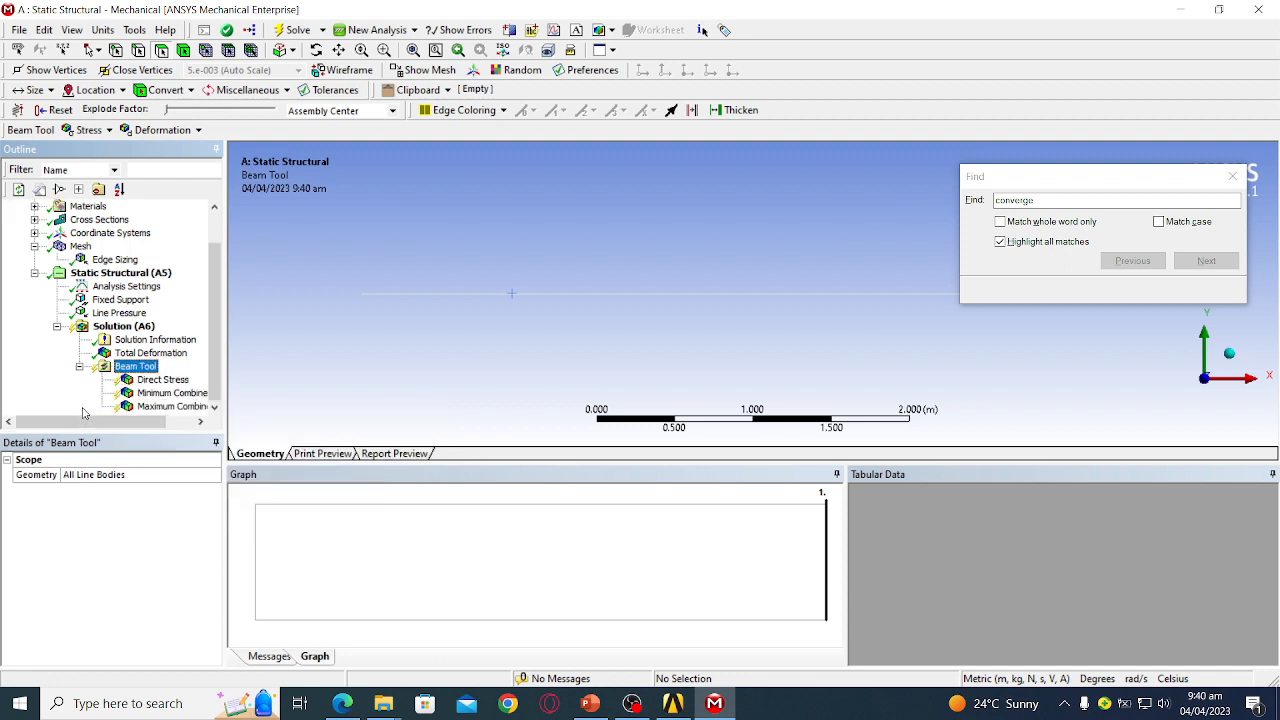
- Add a Maximum Bending Stress result to the Beam Tool
right_click(148, 367)
mouse_move(178, 374)
mouse_move(366, 401)
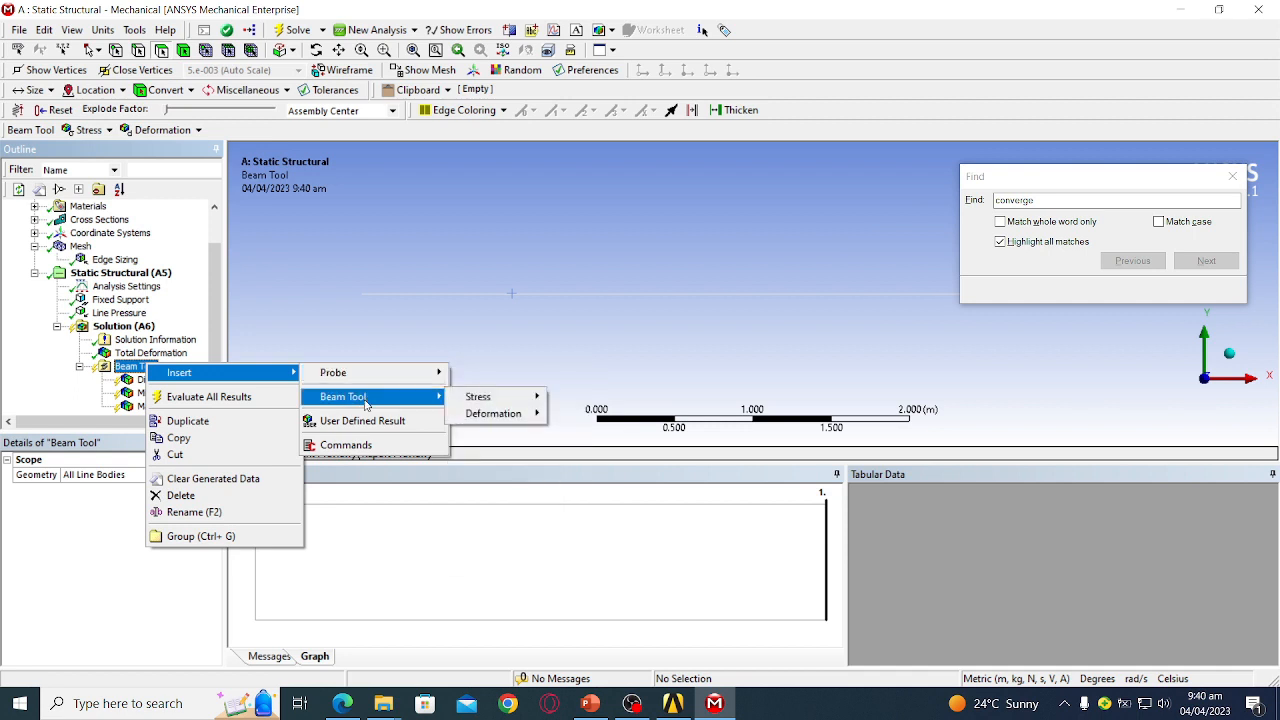
mouse_move(458, 401)
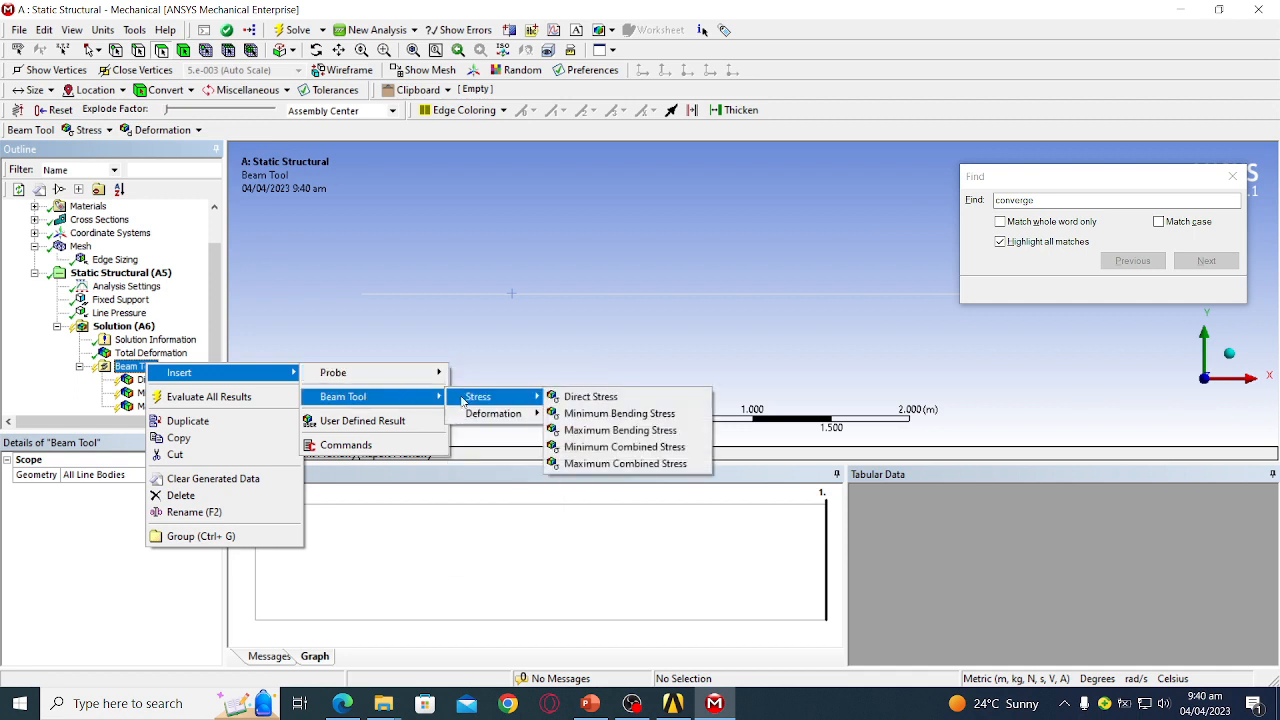
click(603, 433)
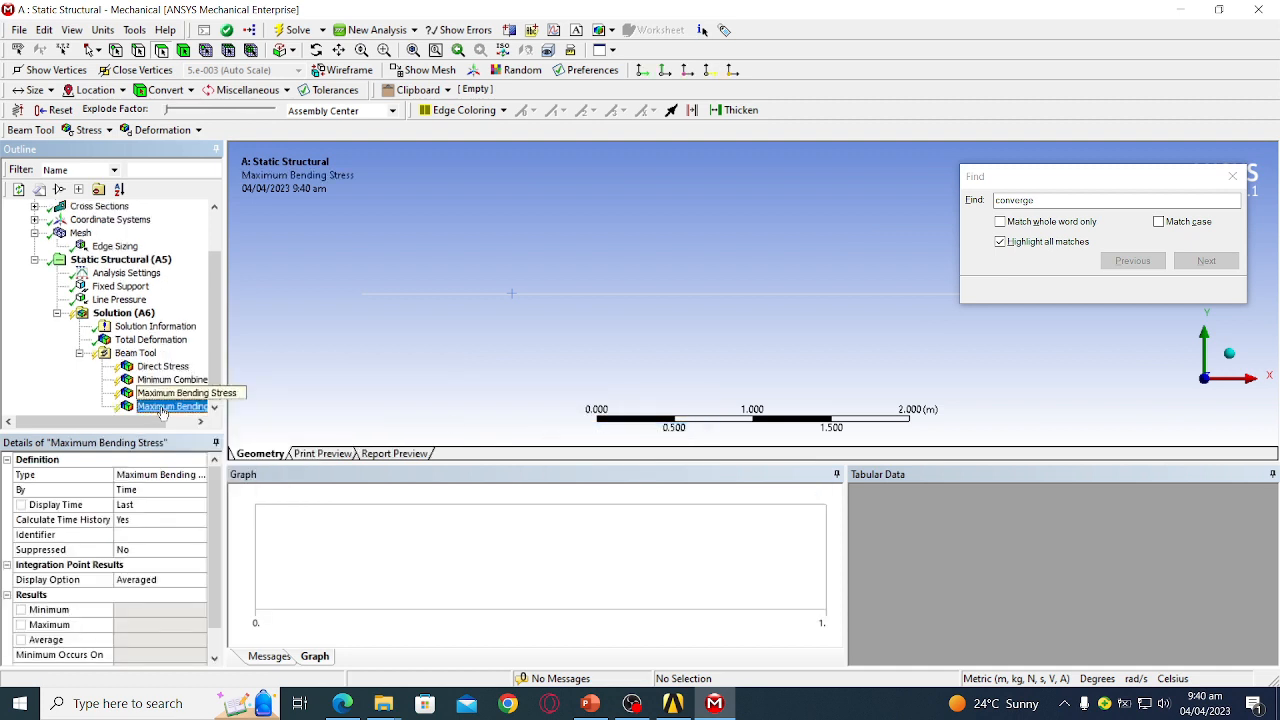
- Add a Total Deformation result to the Beam Tool, solve, and show its 0.00036826 m contour
click(114, 350)
right_click(113, 349)
mouse_move(220, 360)
mouse_move(312, 384)
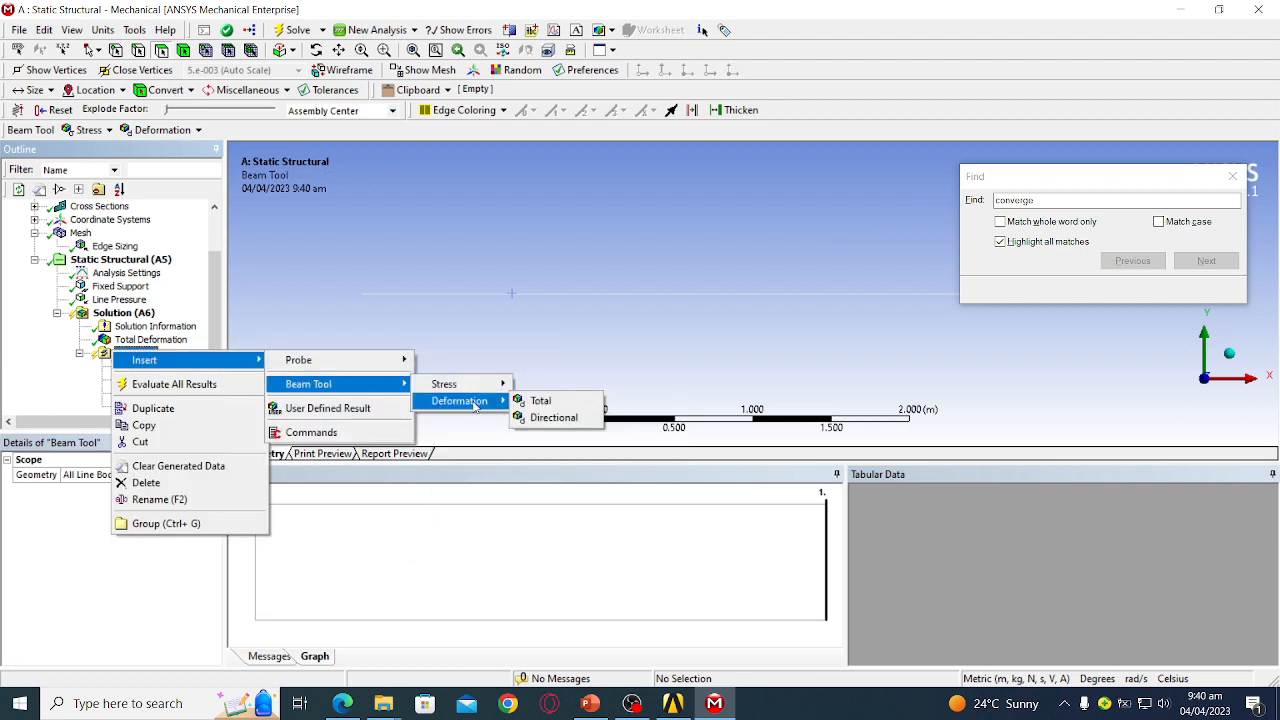
click(565, 410)
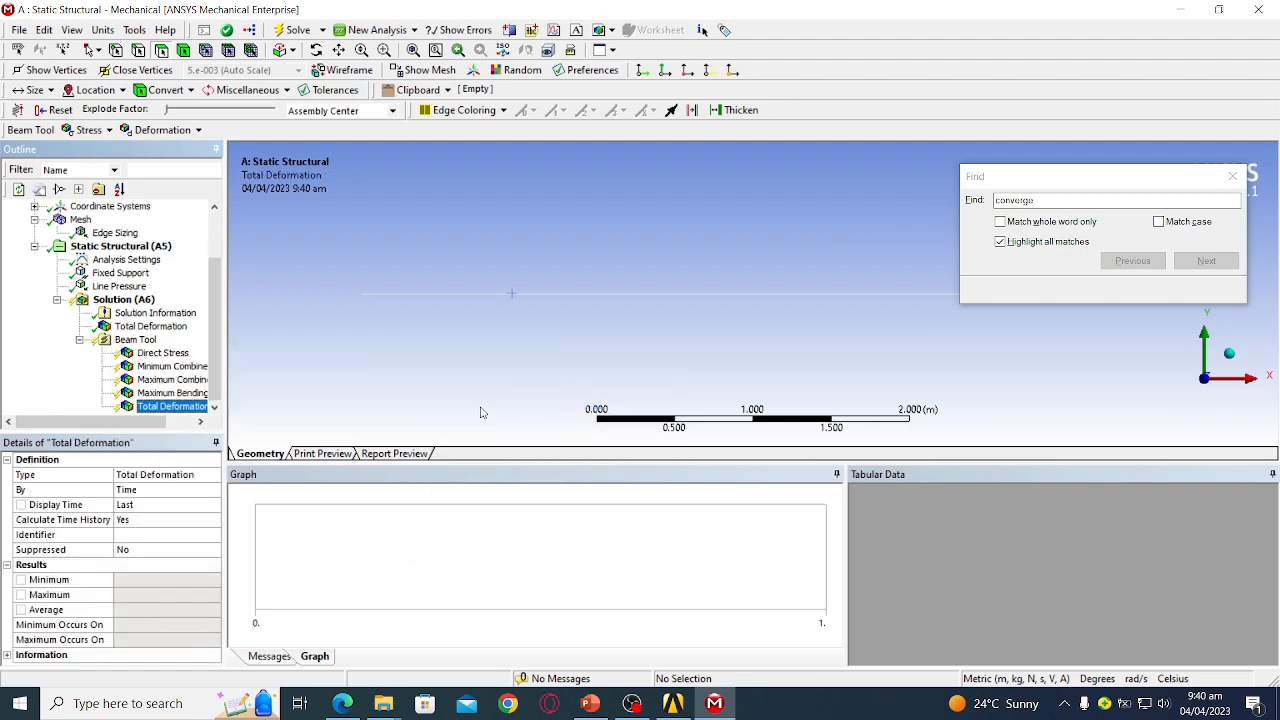
click(150, 341)
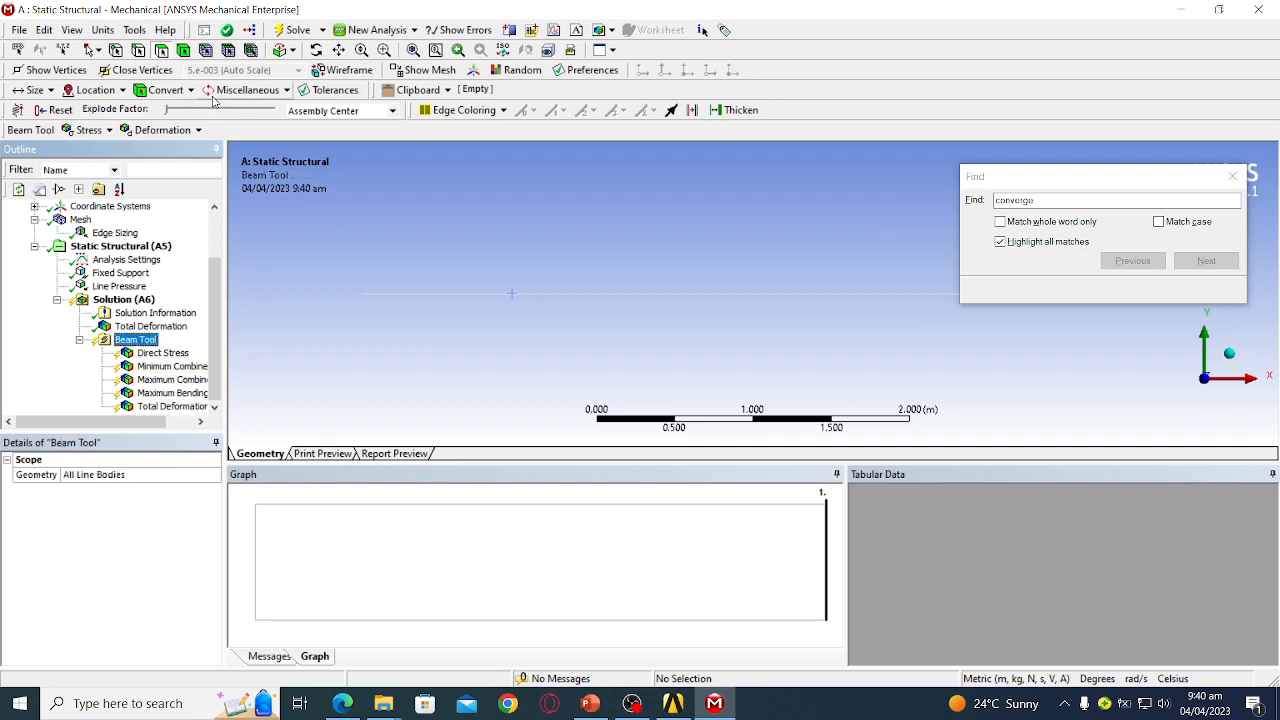
click(294, 30)
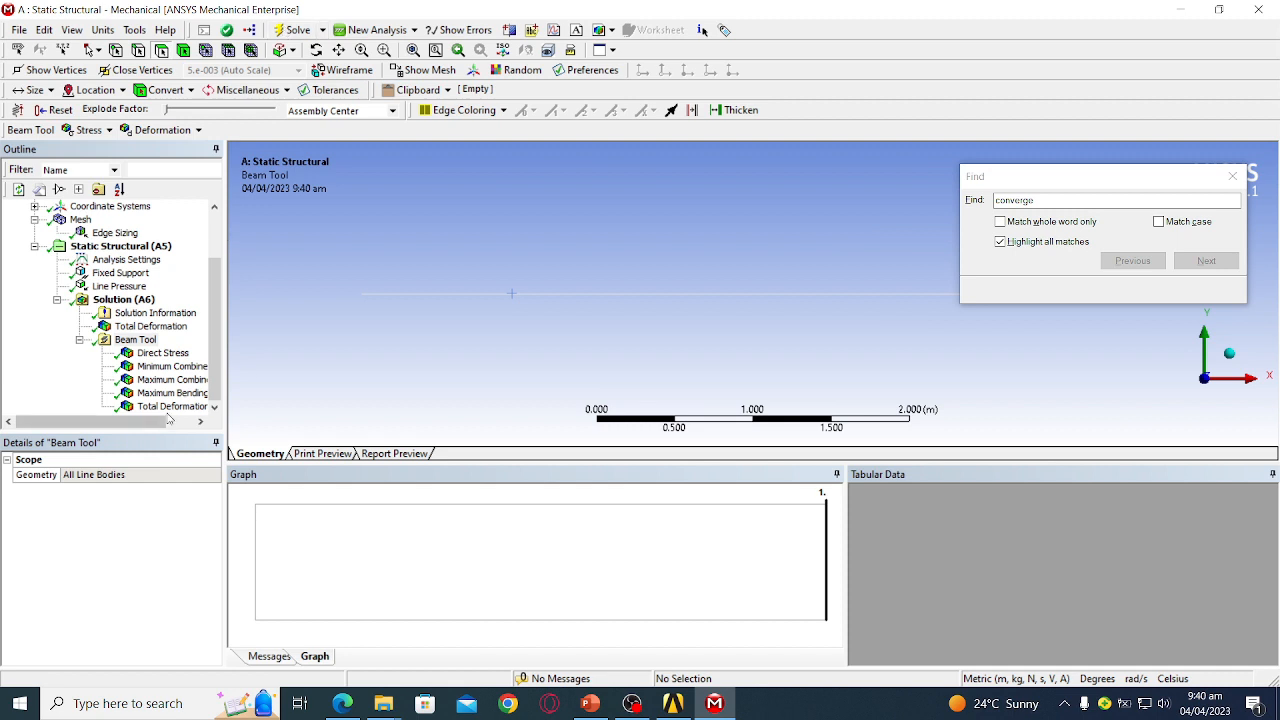
click(168, 407)
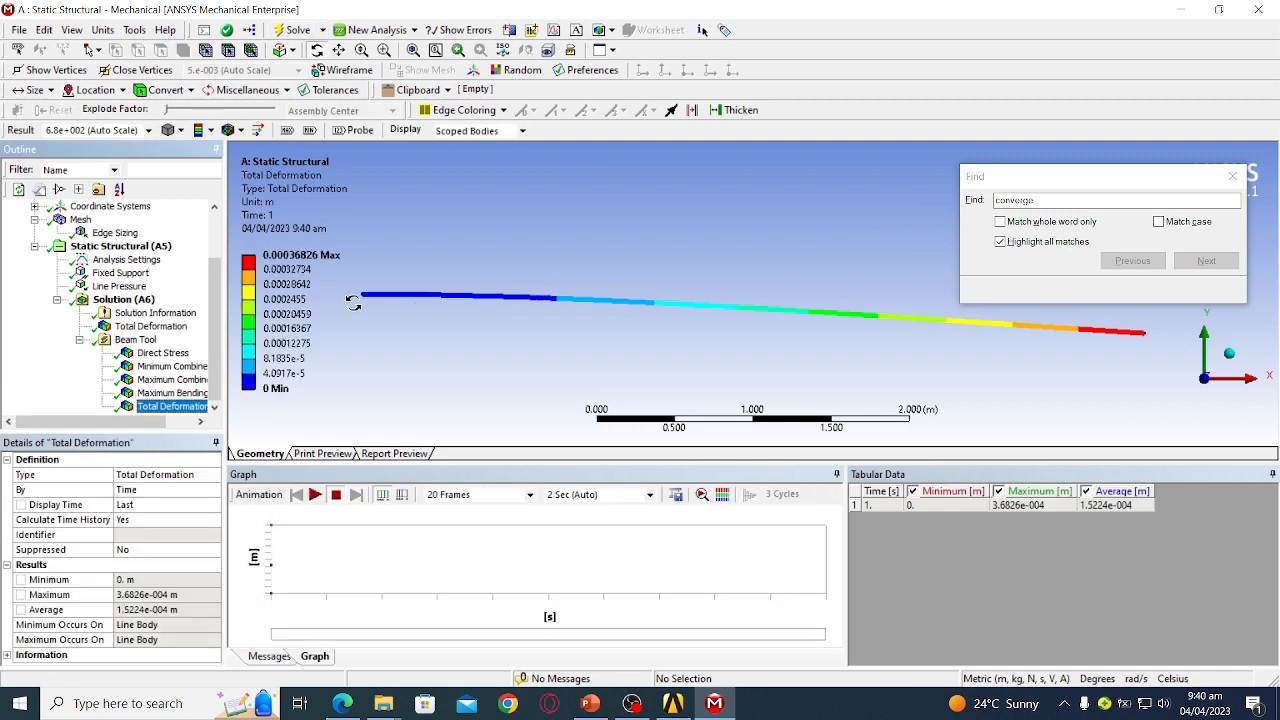
- Close the Find dialog and enable View > Thick Shells and Beams to show the square cross-section
drag(502, 261, 502, 255)
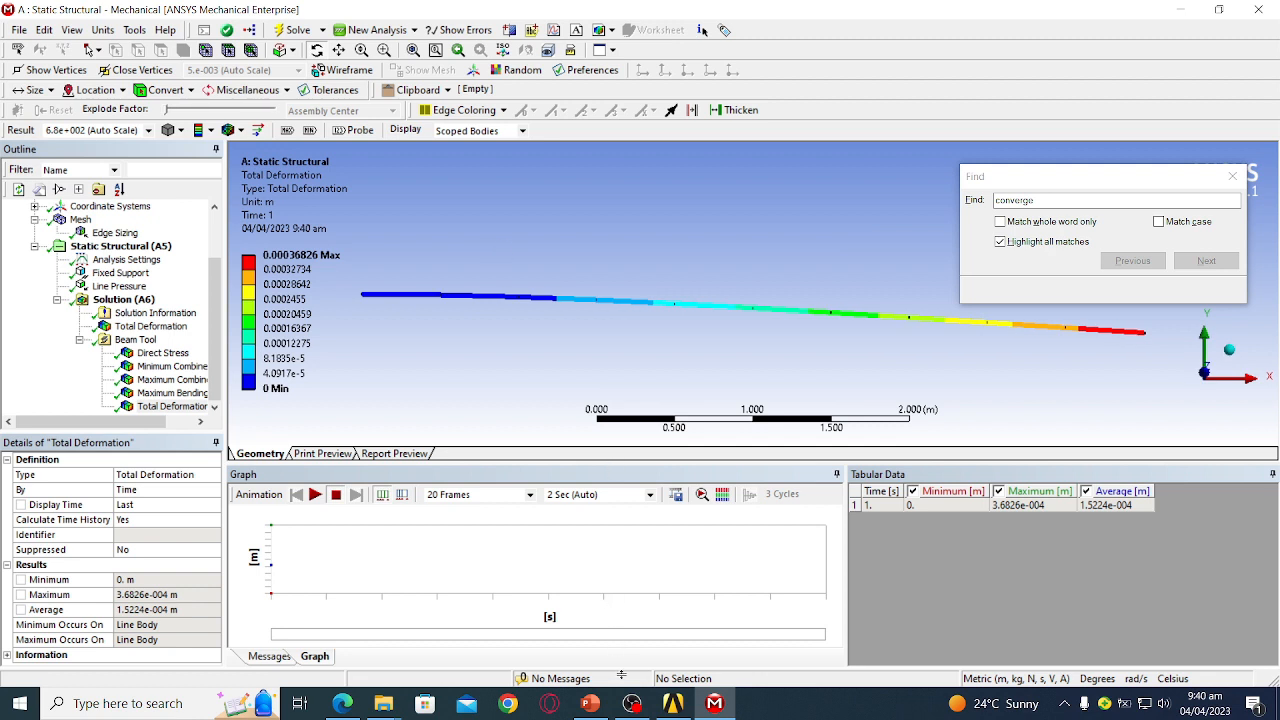
drag(620, 672, 622, 681)
mouse_move(671, 444)
mouse_down()
mouse_move(669, 459)
mouse_move(680, 446)
mouse_up()
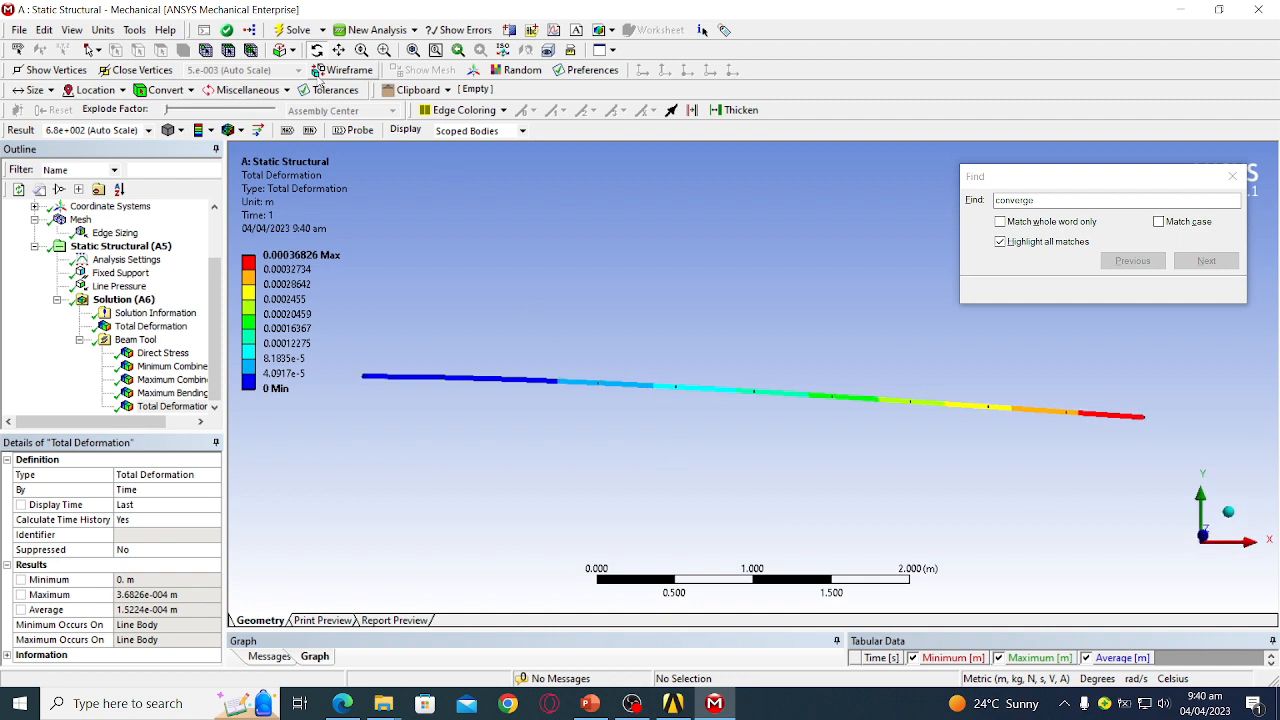
click(1232, 176)
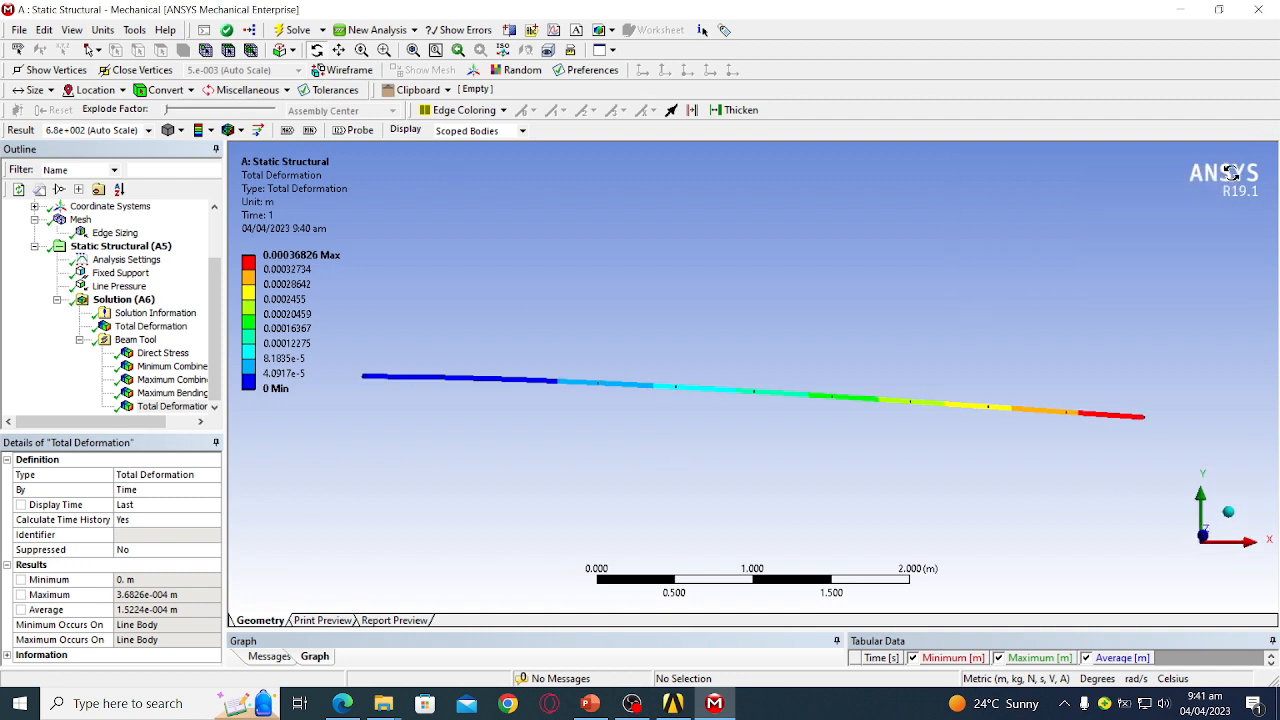
click(72, 30)
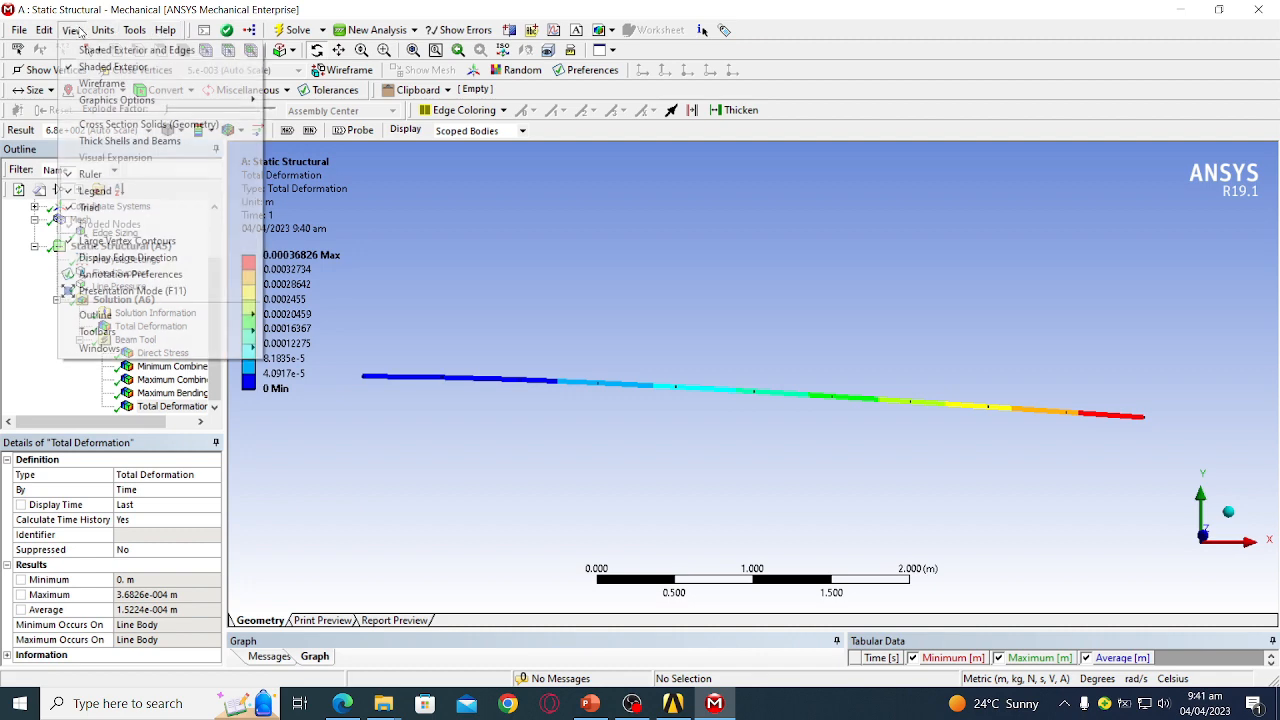
click(105, 141)
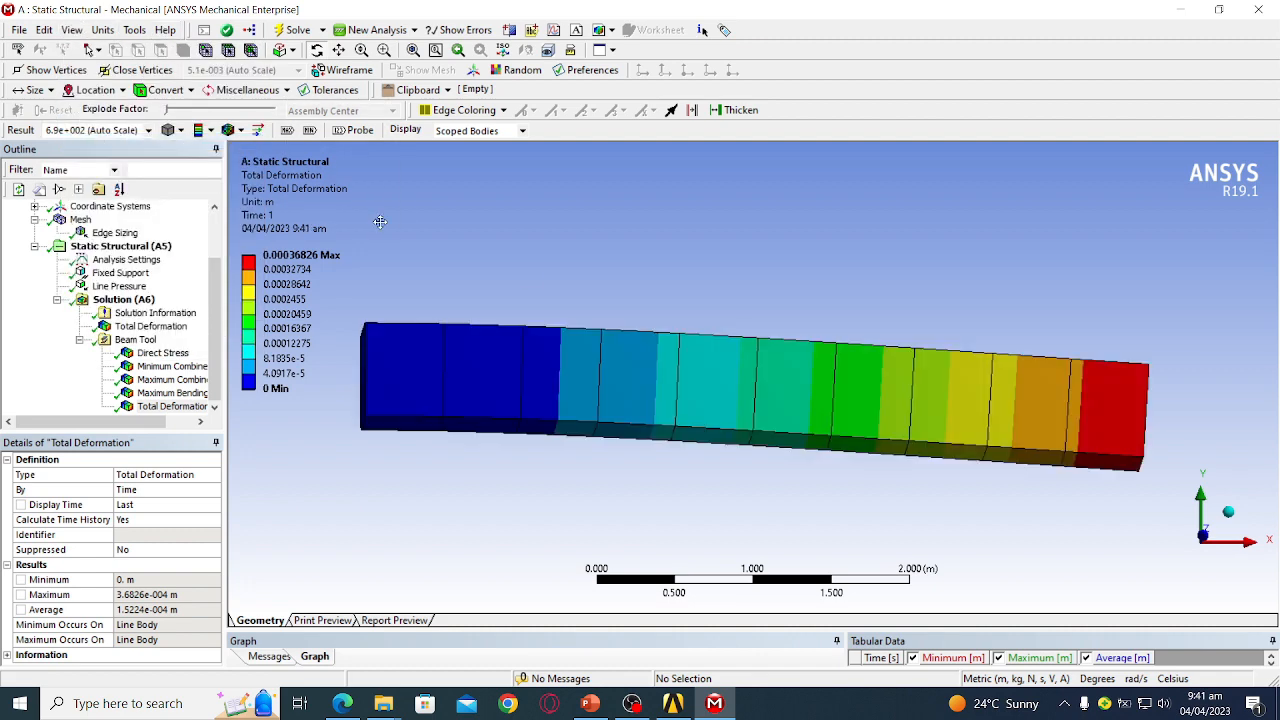
- Orbit the solid beam to view its underside, check Direct Stress, then reselect Beam Tool
mouse_move(564, 287)
middle_down()
mouse_move(542, 347)
mouse_move(614, 323)
mouse_move(646, 340)
mouse_move(603, 314)
mouse_move(567, 313)
middle_up()
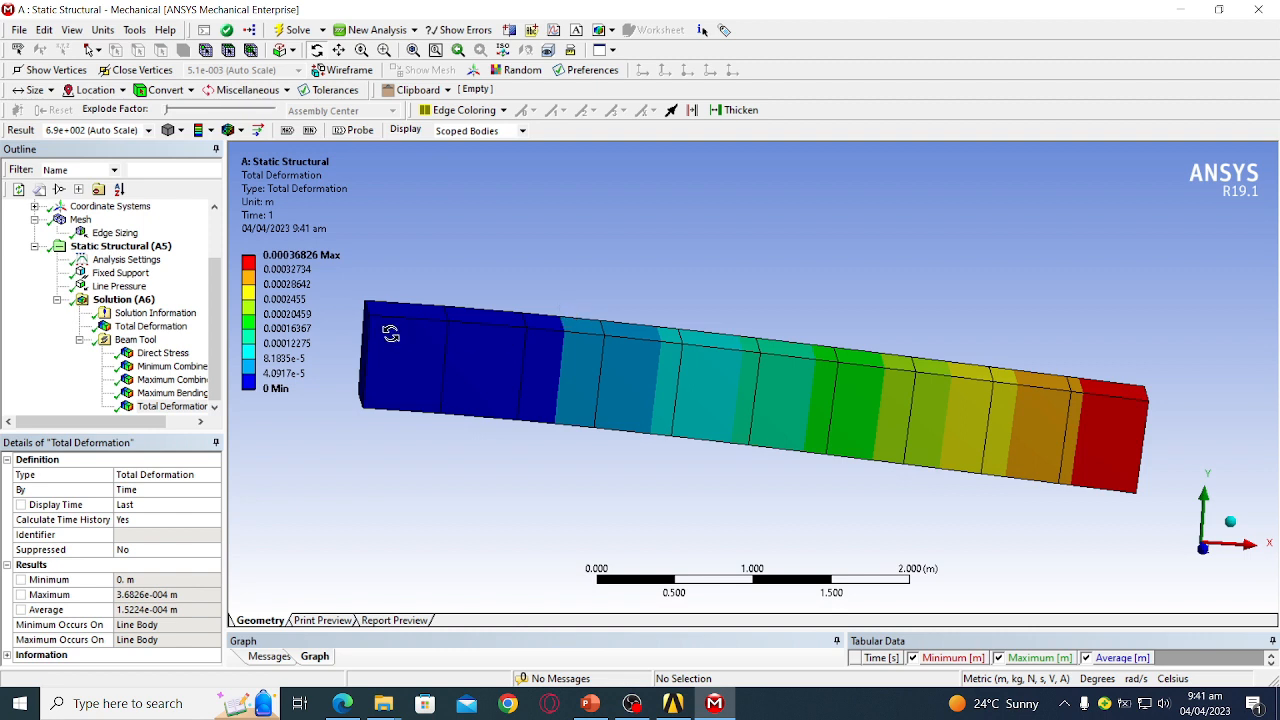
middle_drag(408, 312, 393, 281)
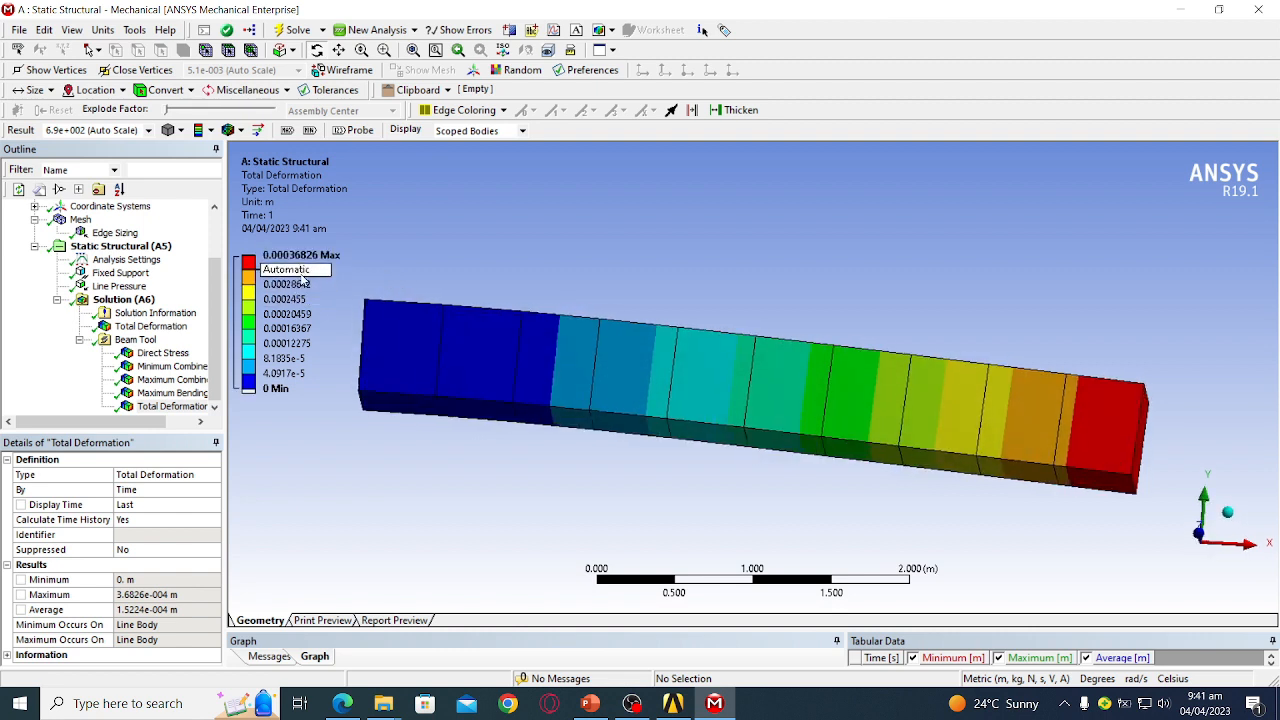
click(150, 353)
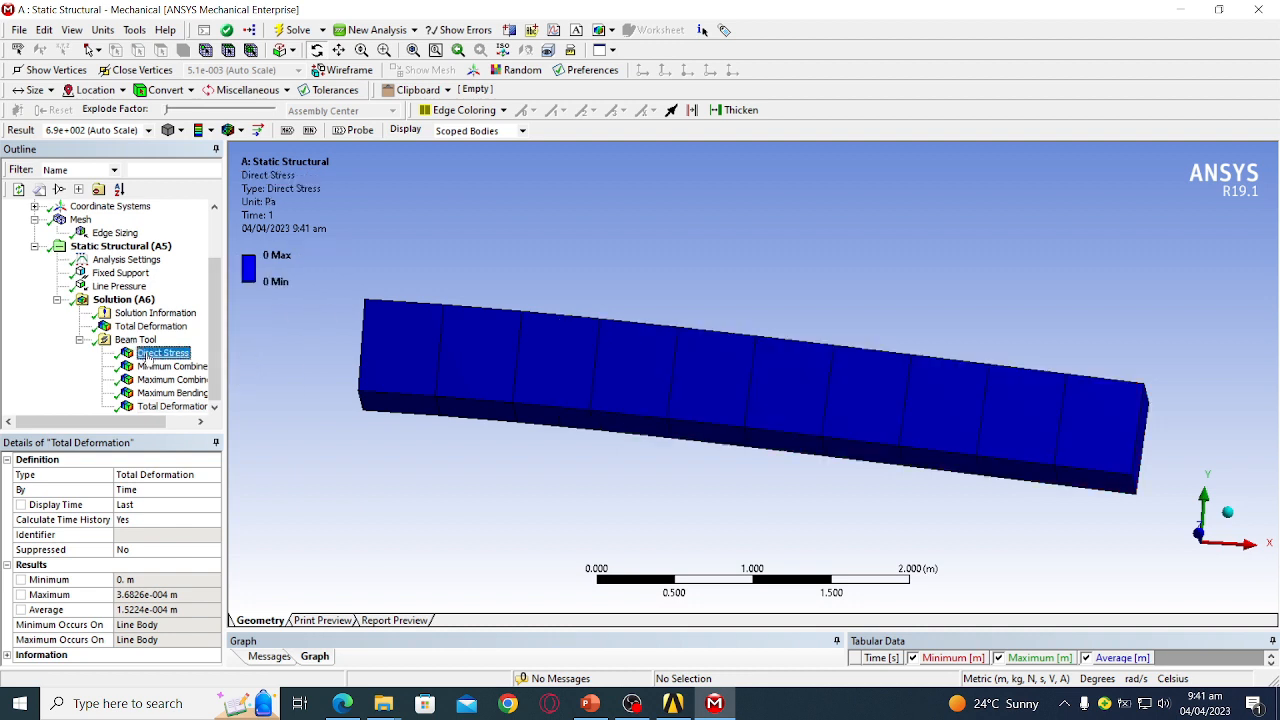
click(126, 341)
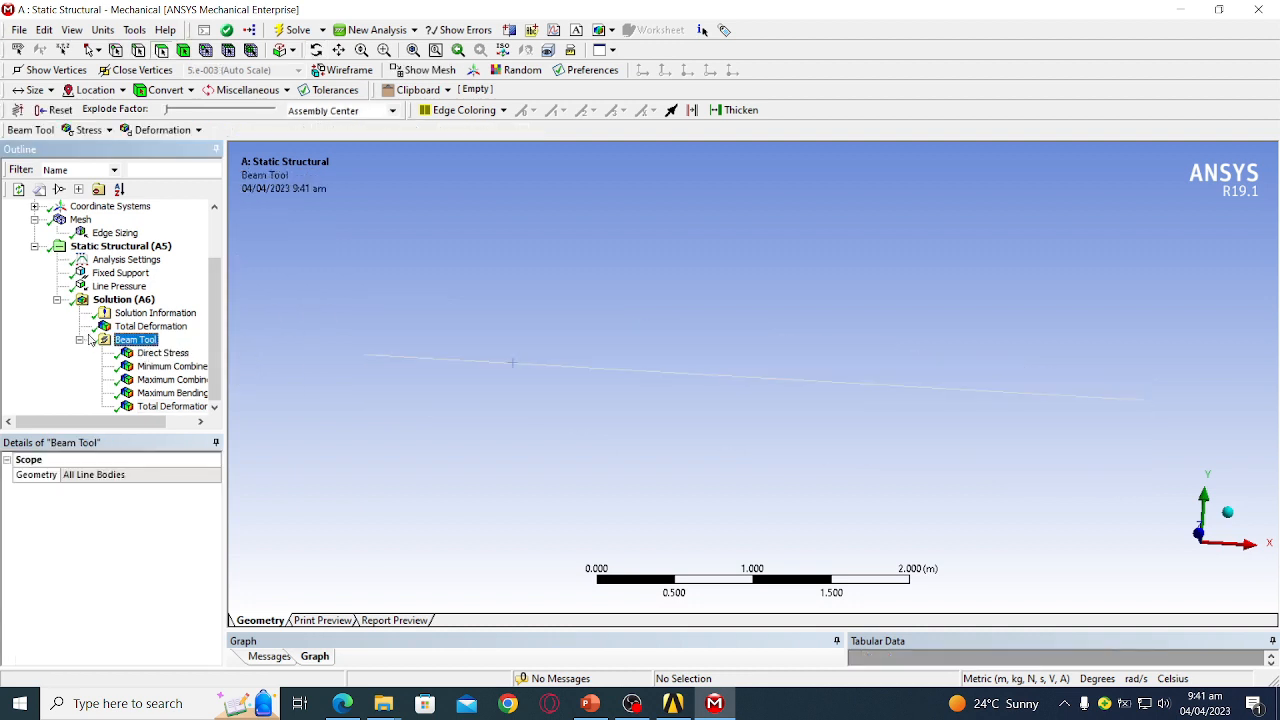
- Insert a Total Bending Moment beam result under Solution (A6), scoped to All Line Bodies
right_click(130, 343)
mouse_move(200, 346)
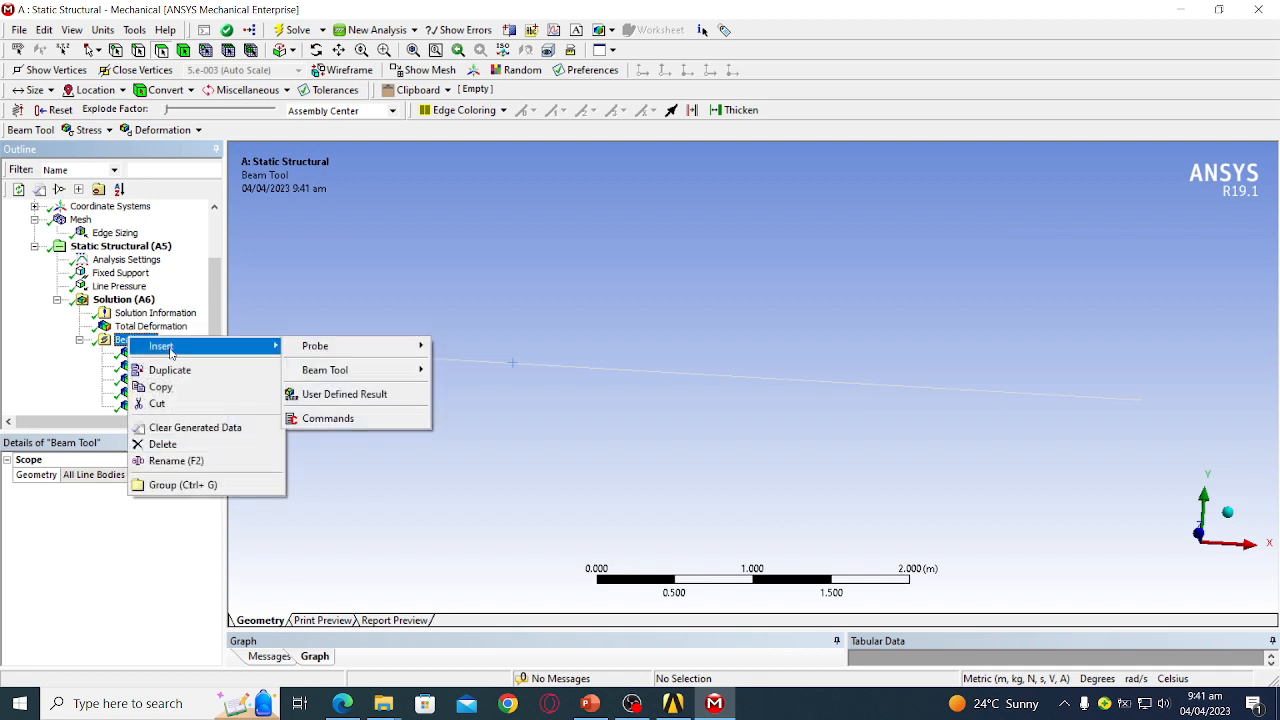
mouse_move(340, 376)
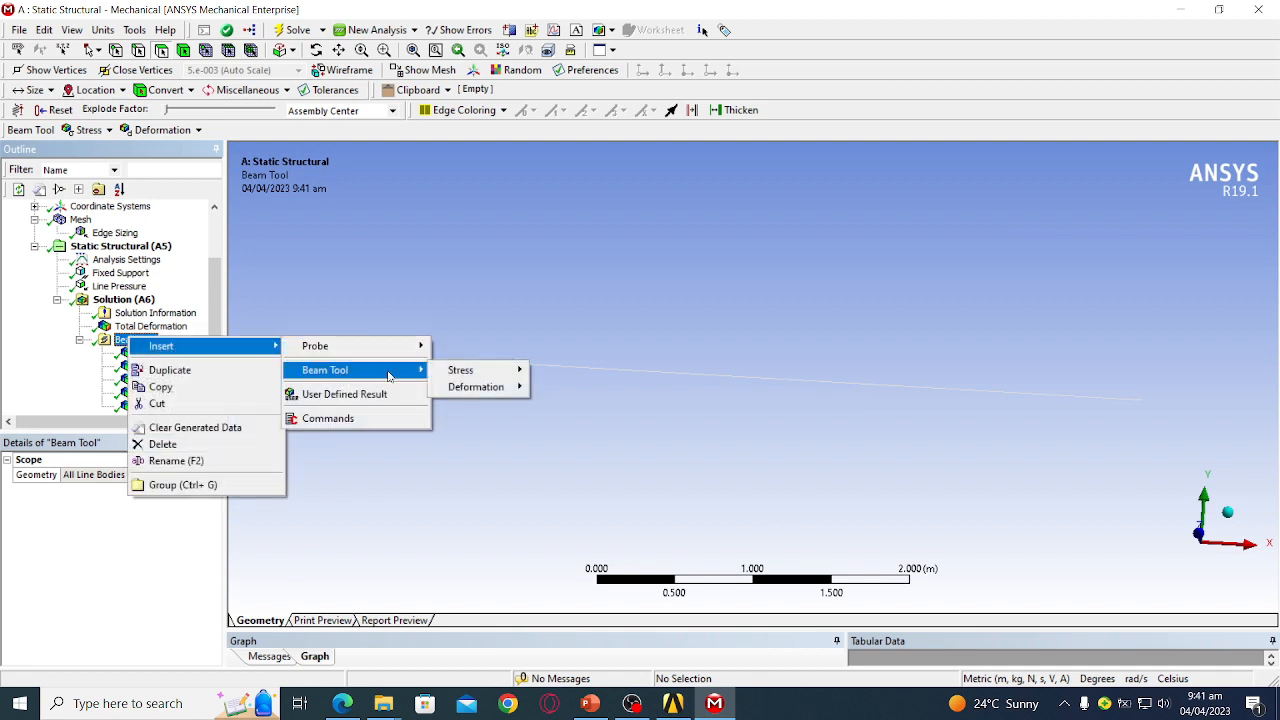
click(135, 305)
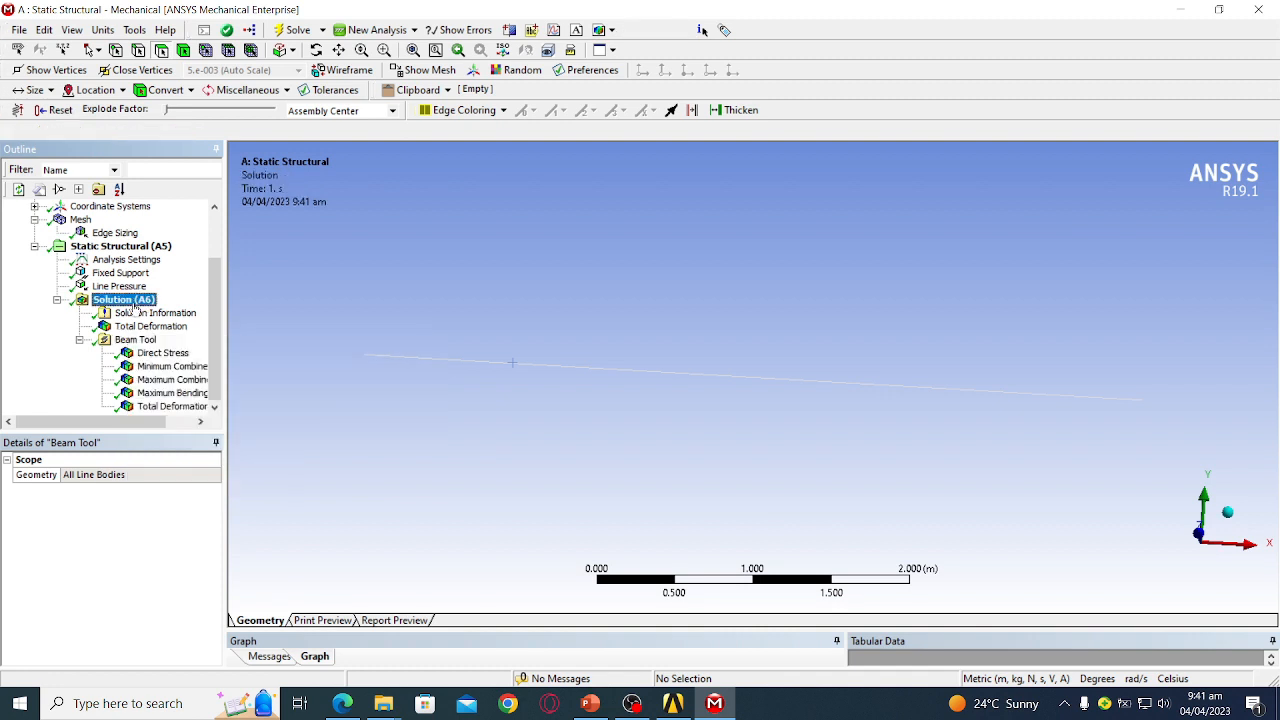
right_click(135, 305)
mouse_move(230, 313)
mouse_move(429, 440)
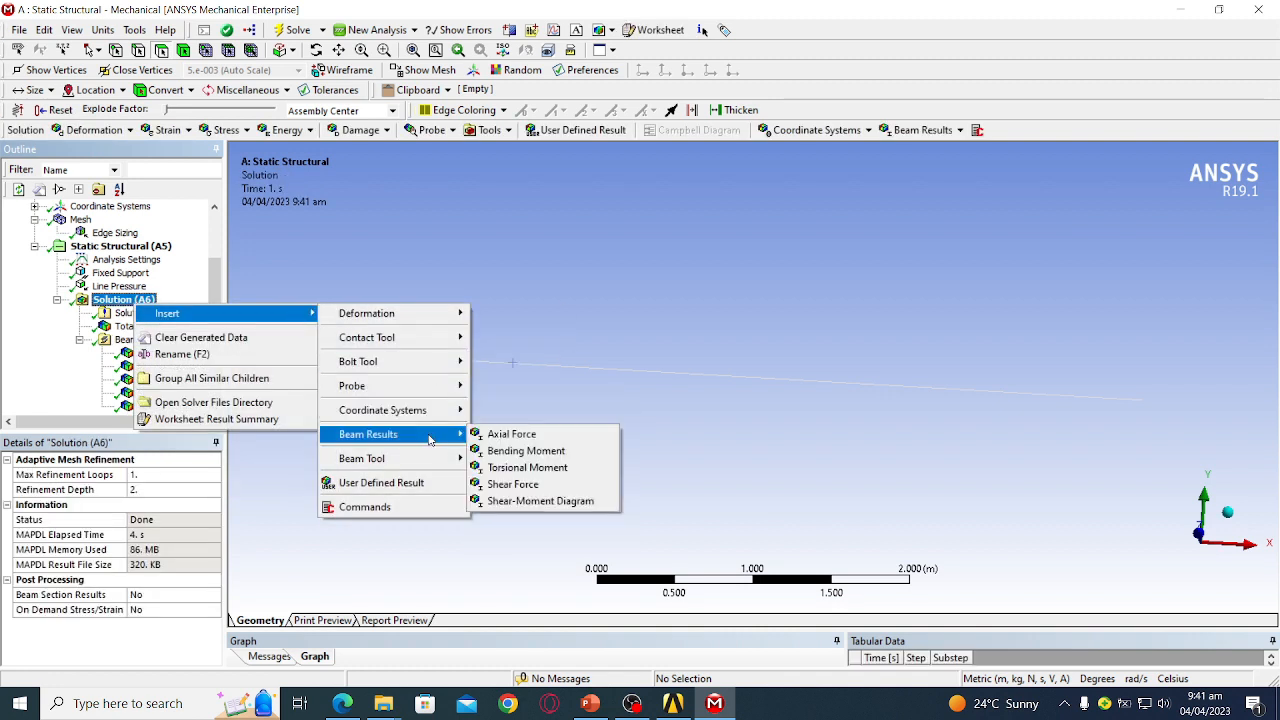
click(524, 455)
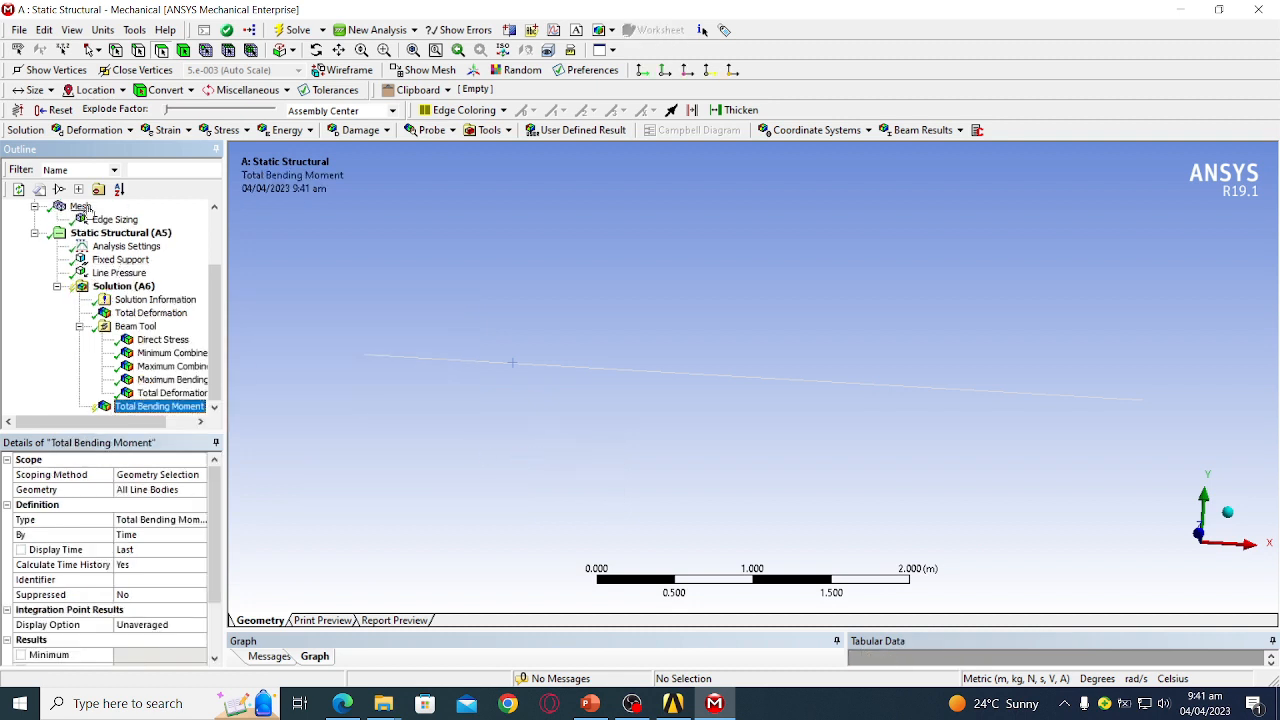
drag(213, 279, 226, 232)
- Add Construction Geometry with a new Path under the Model
click(99, 234)
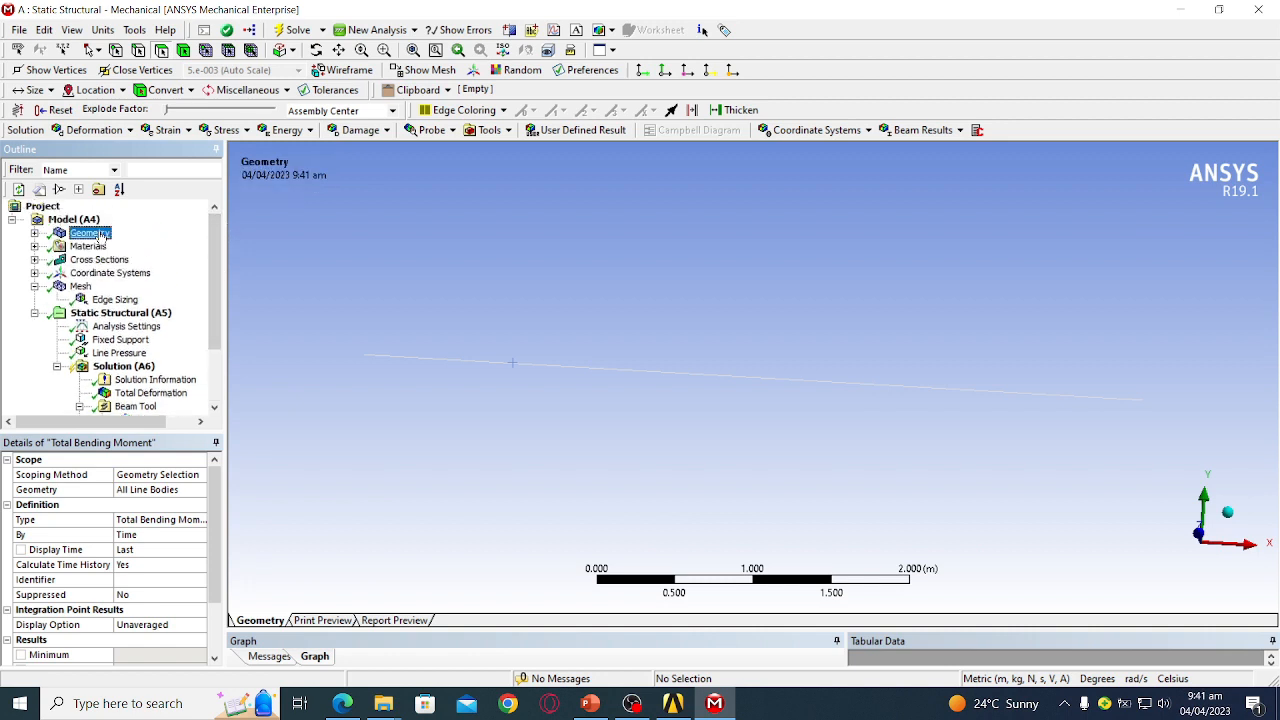
click(80, 221)
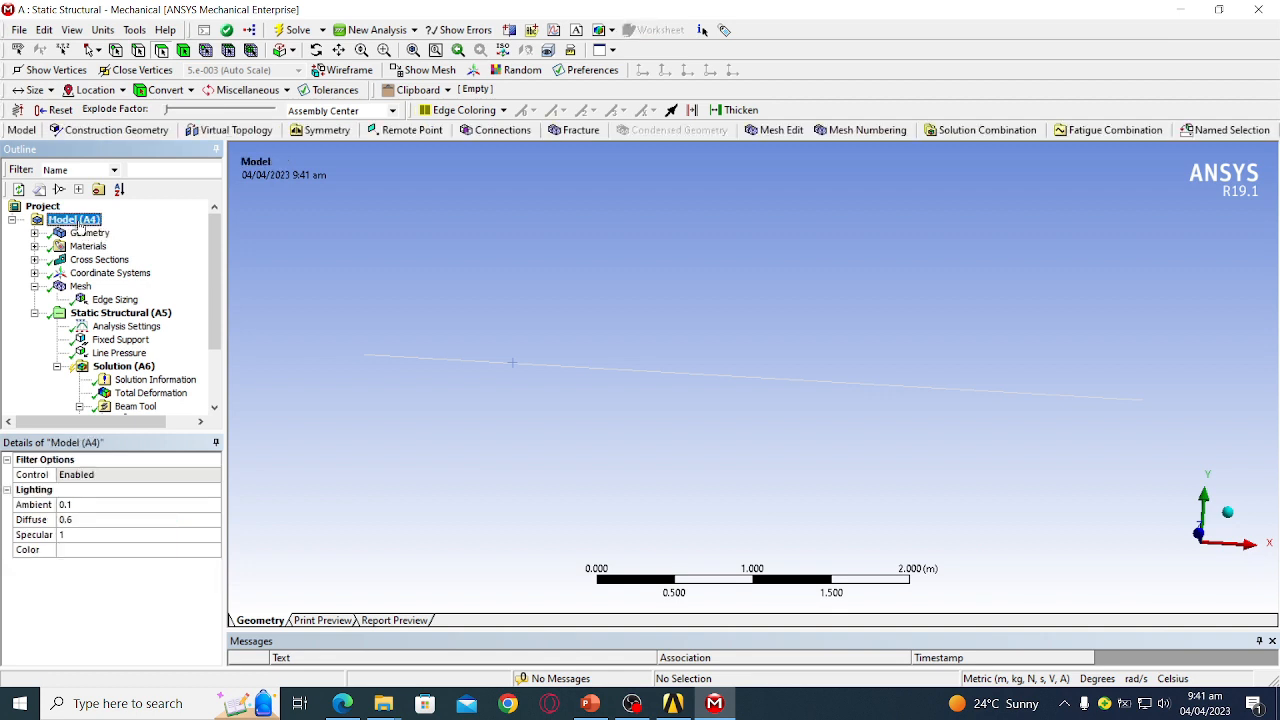
click(99, 137)
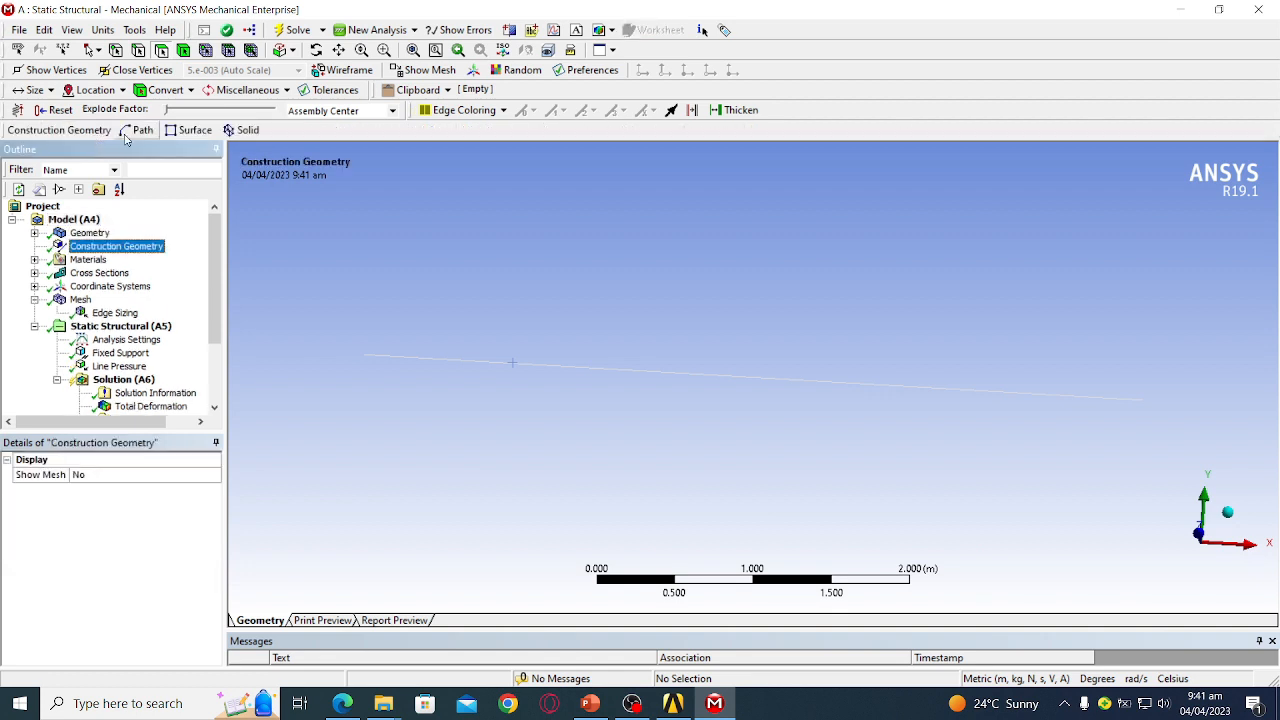
click(138, 131)
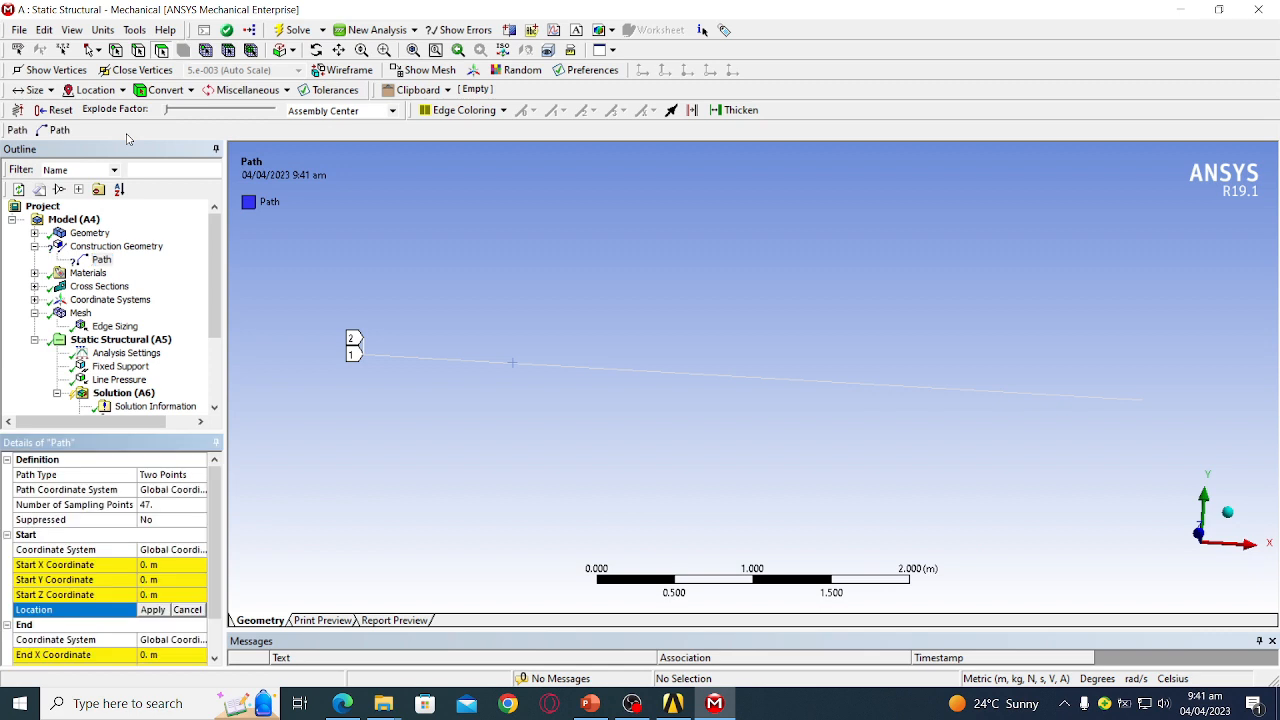
- Set the Path Type to Edge and apply the beam's 5 m edge as its geometry
click(168, 476)
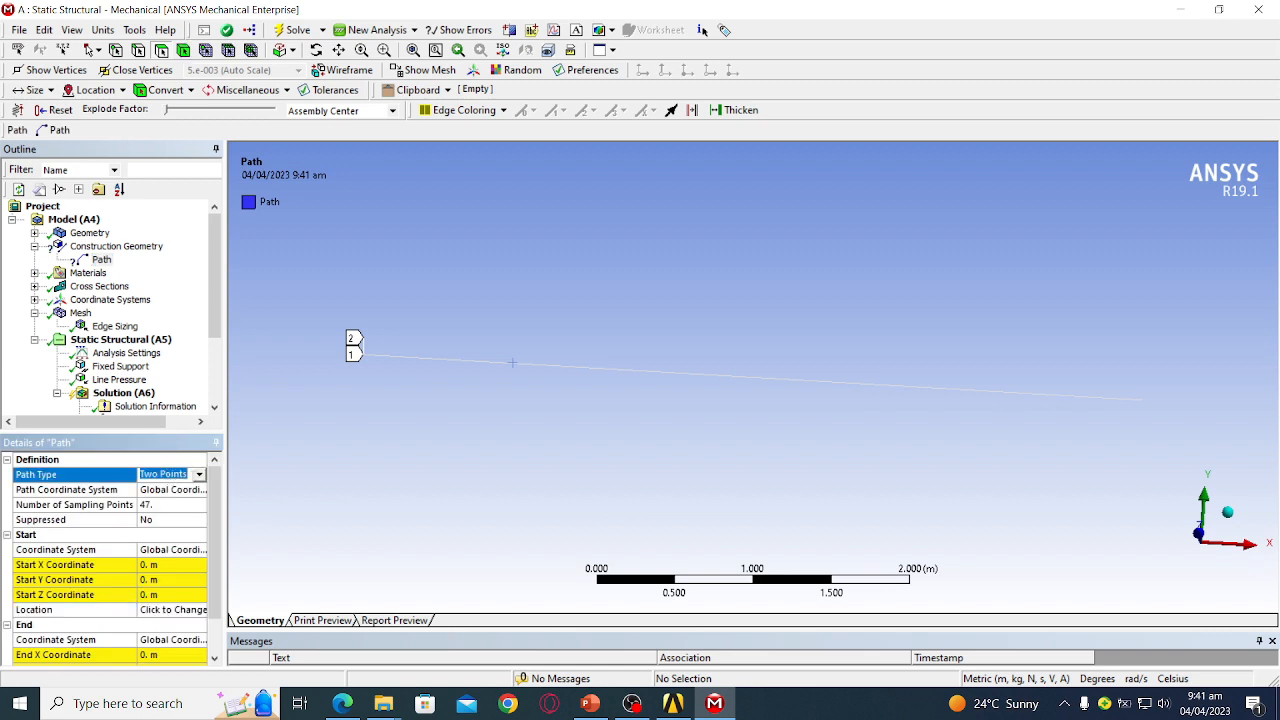
click(199, 474)
click(186, 503)
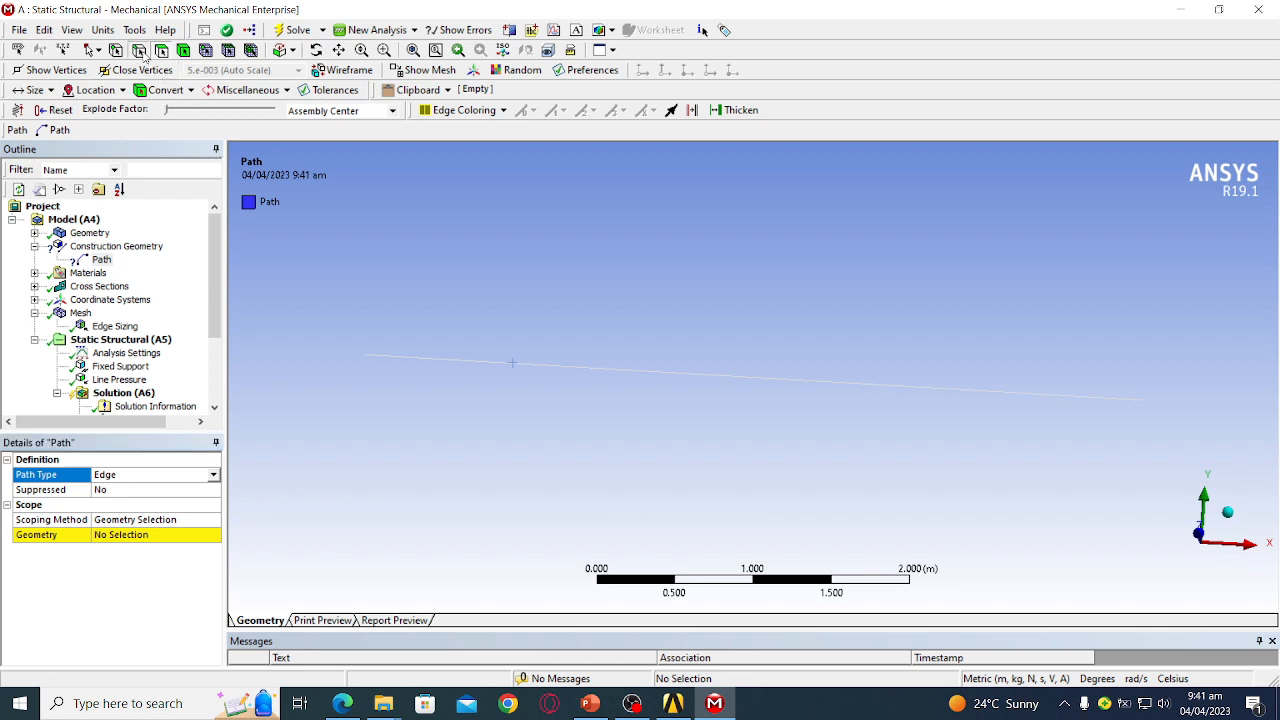
click(453, 368)
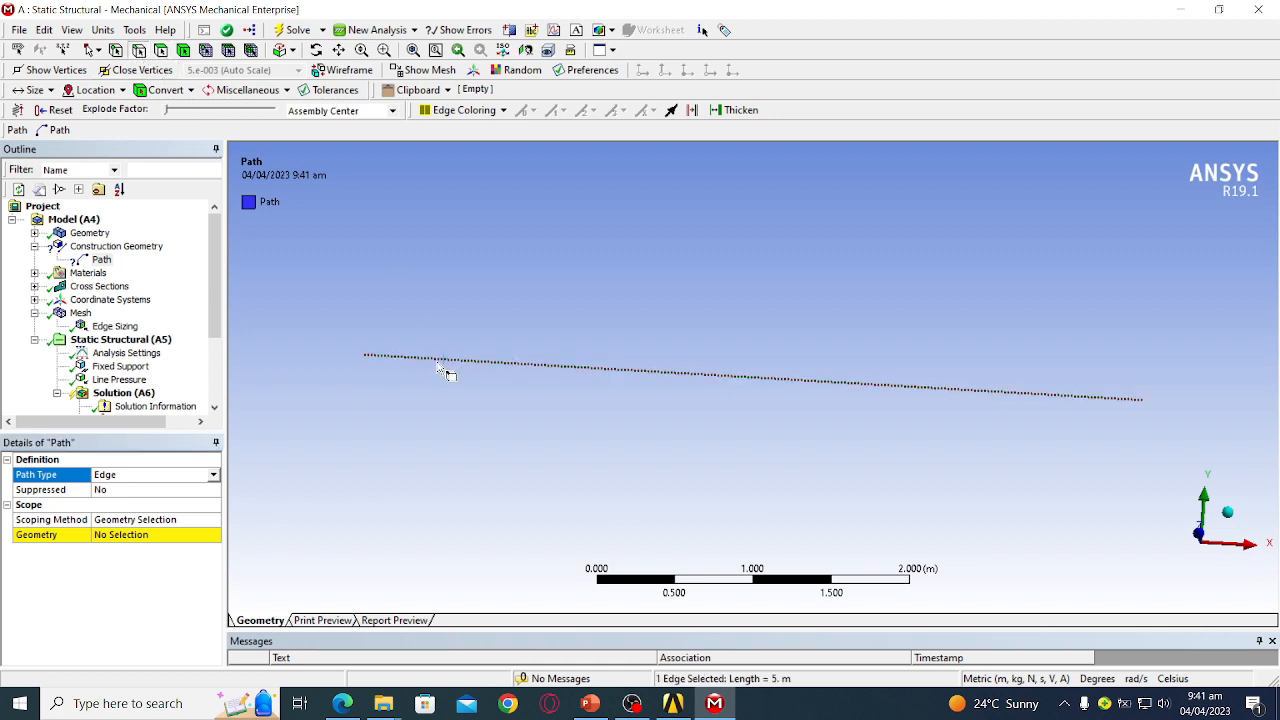
click(170, 535)
click(126, 537)
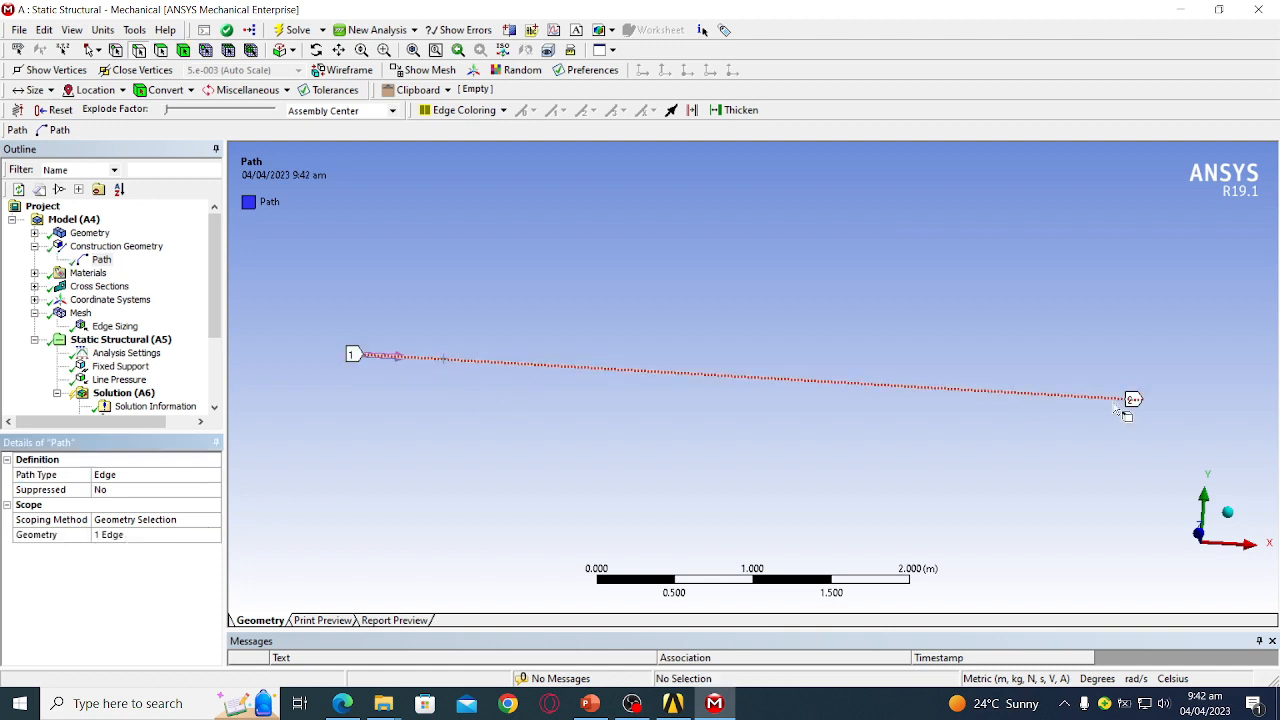
scroll(152, 386, down, 3)
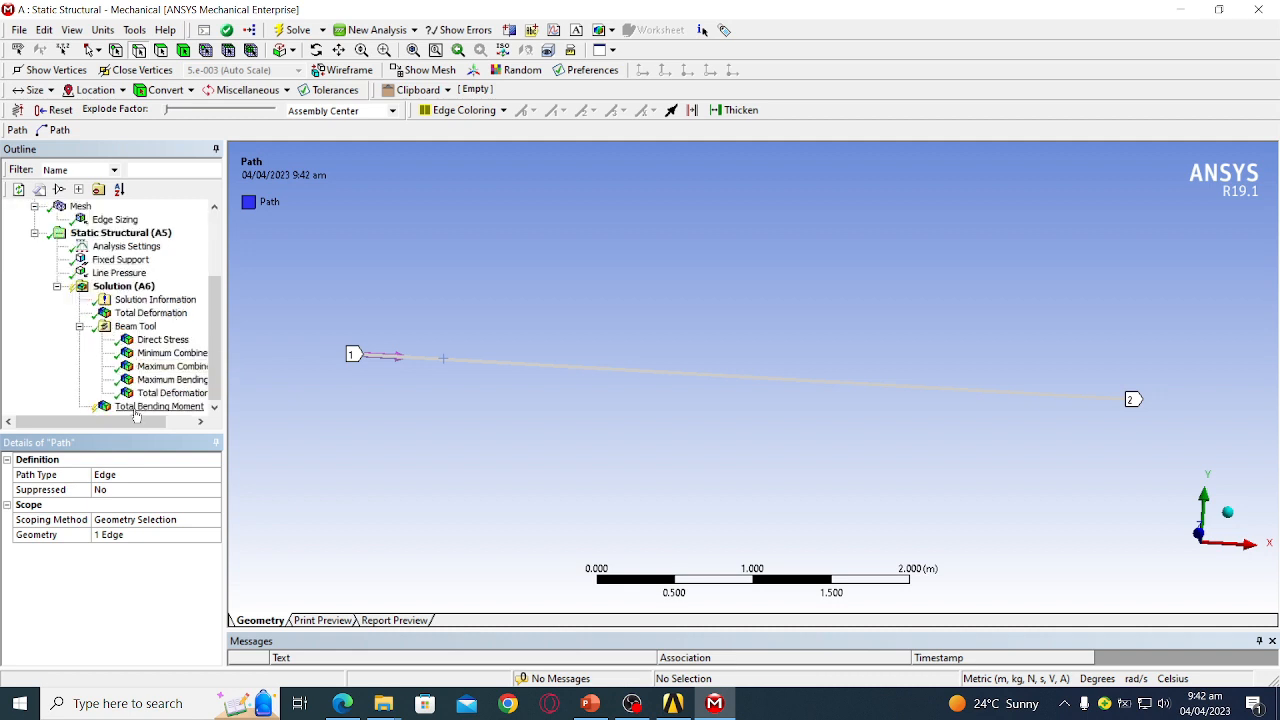
- Set Total Bending Moment's Scoping Method to Path and choose the beam's edge Path
click(120, 287)
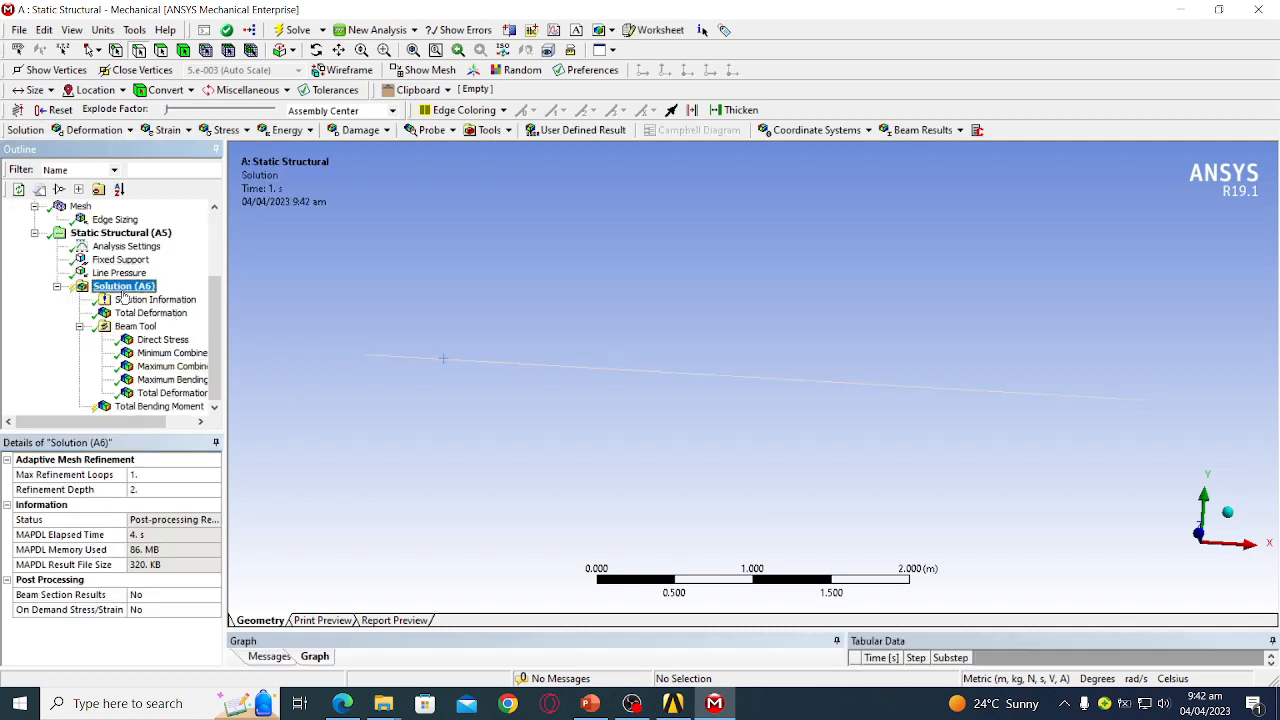
click(144, 407)
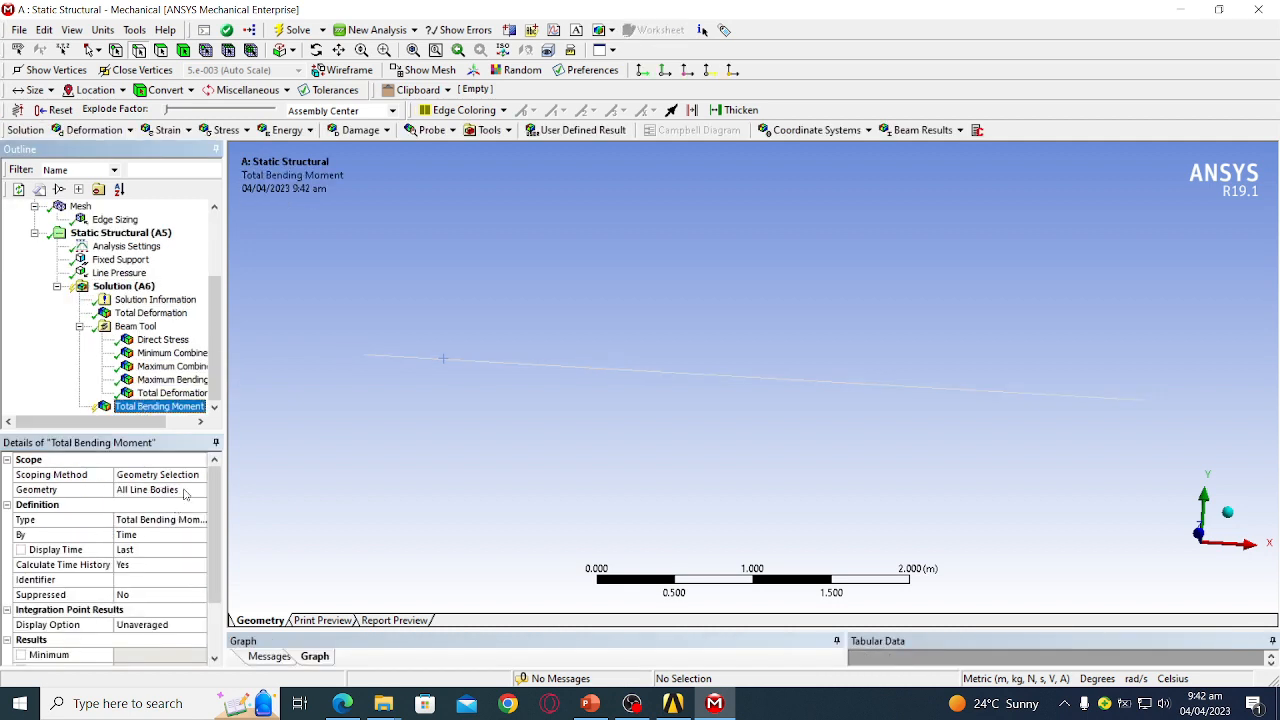
drag(210, 512, 208, 567)
scroll(205, 550, up, 2)
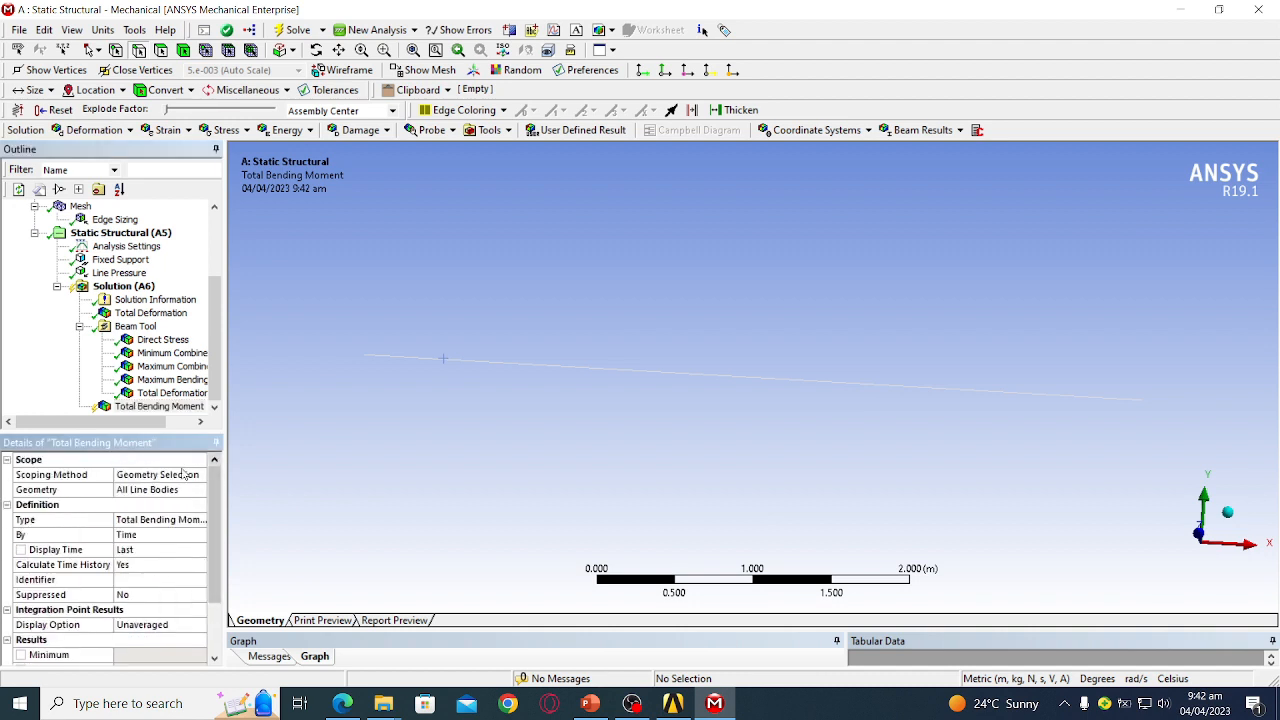
click(180, 472)
click(199, 475)
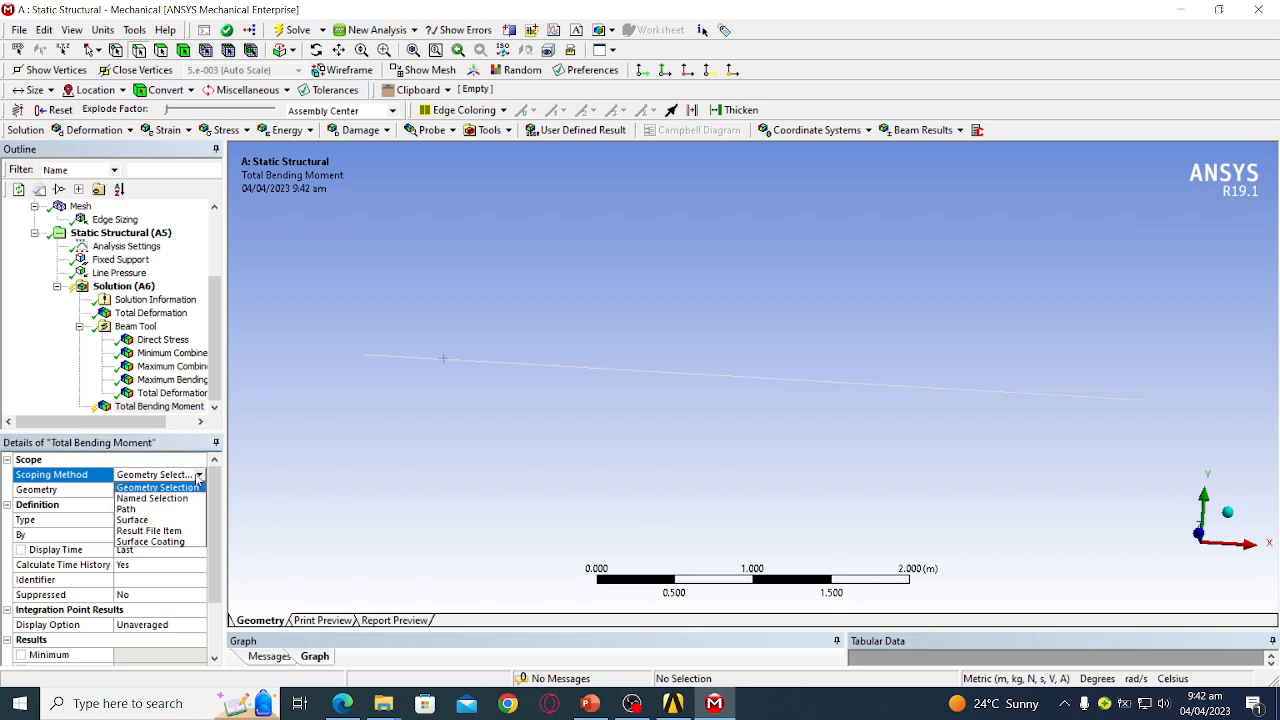
click(180, 517)
click(180, 490)
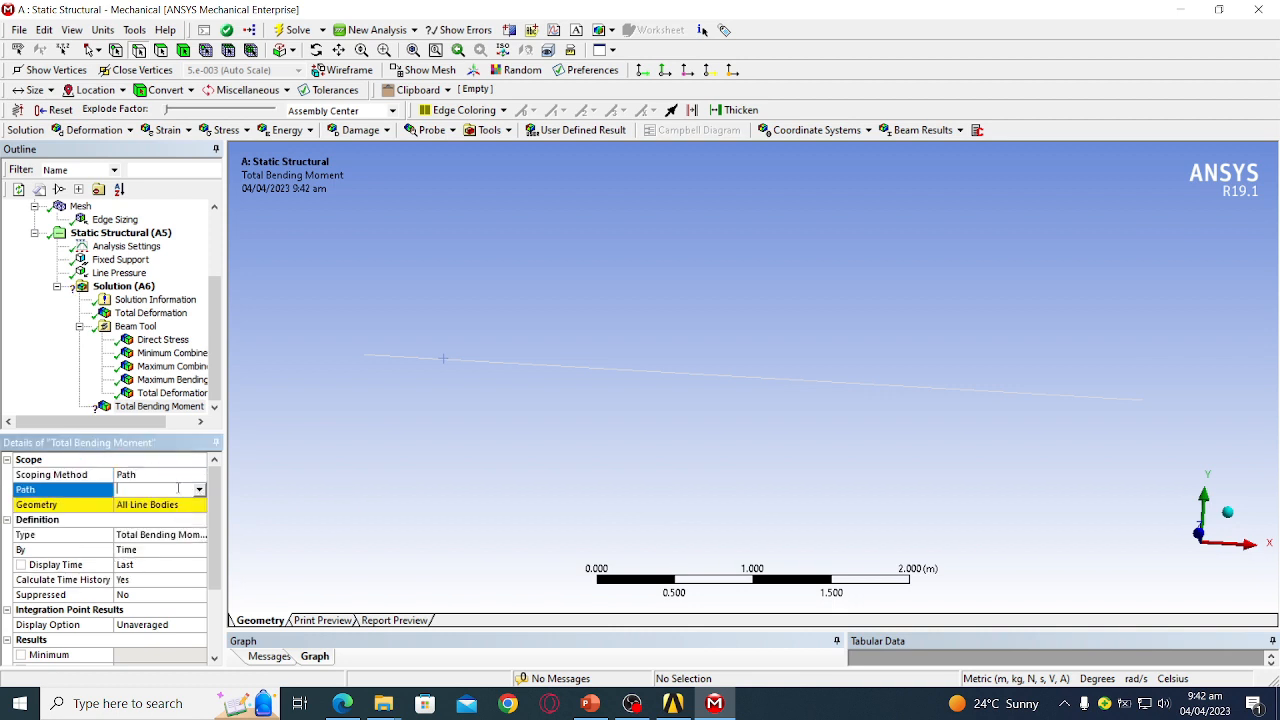
click(199, 490)
click(184, 507)
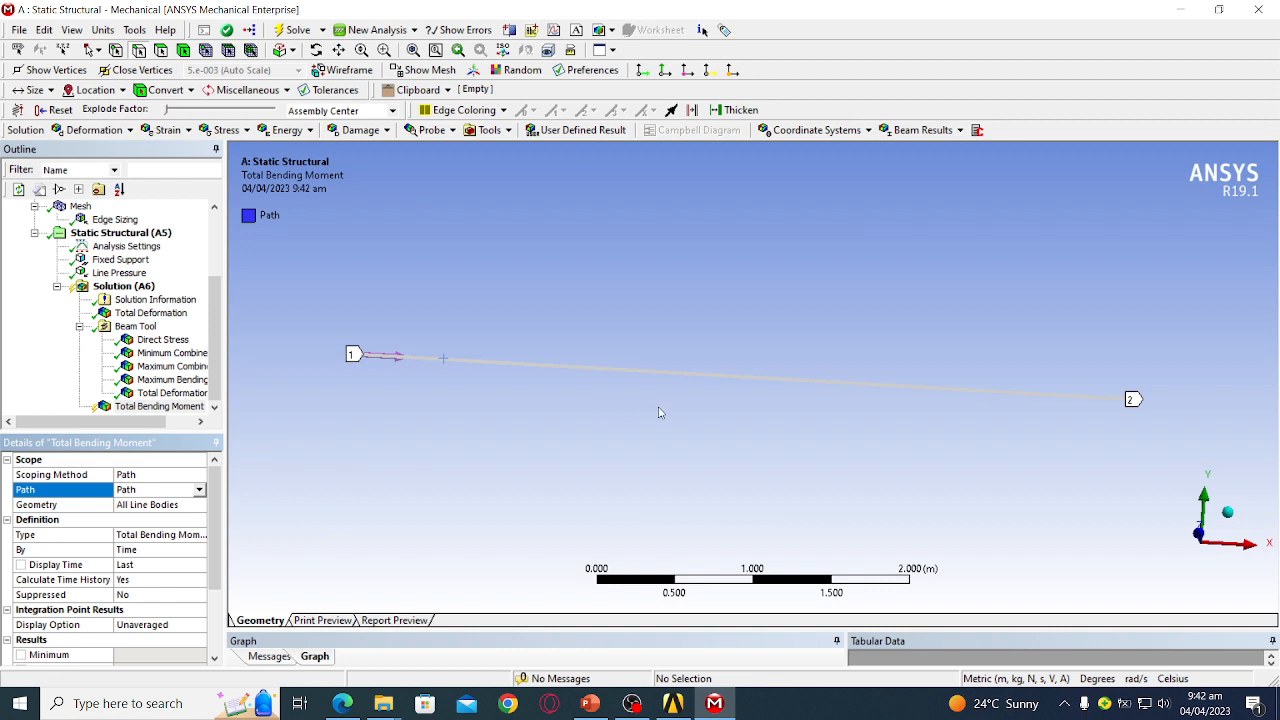
- Insert a Total Shear-Moment Diagram beam result scoped to the beam's edge Path
click(134, 287)
right_click(137, 288)
mouse_move(166, 297)
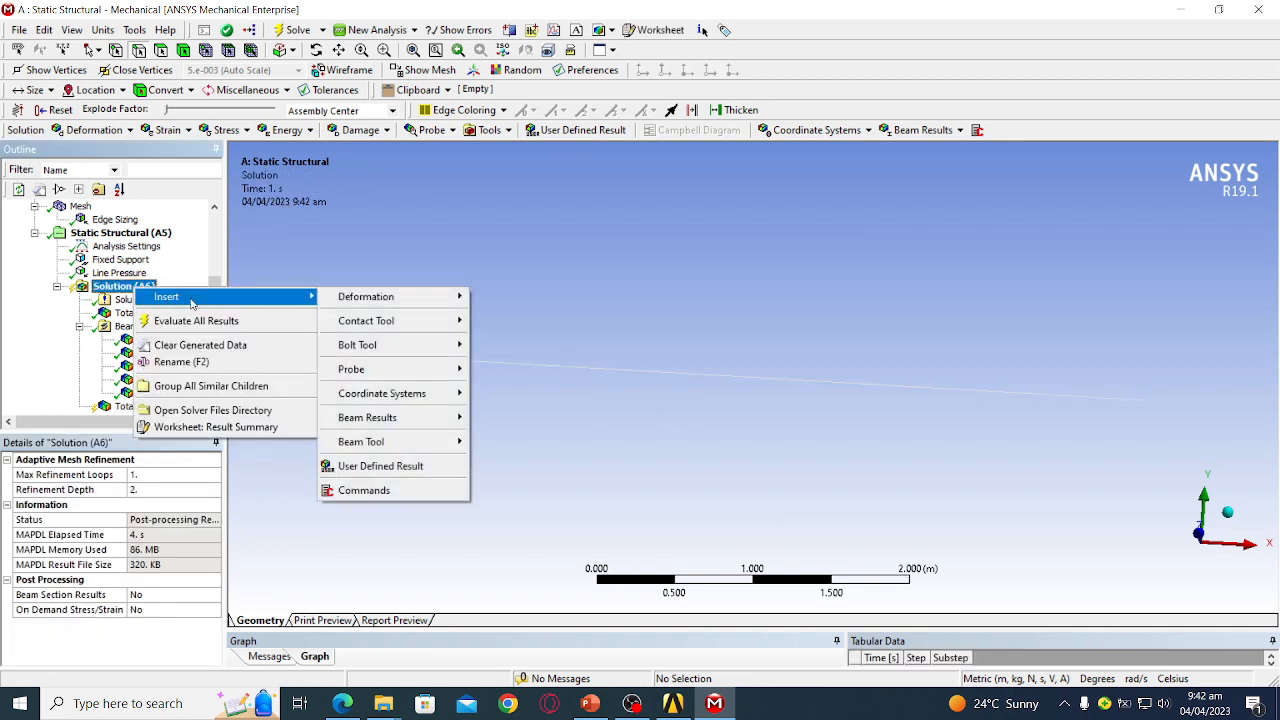
mouse_move(430, 419)
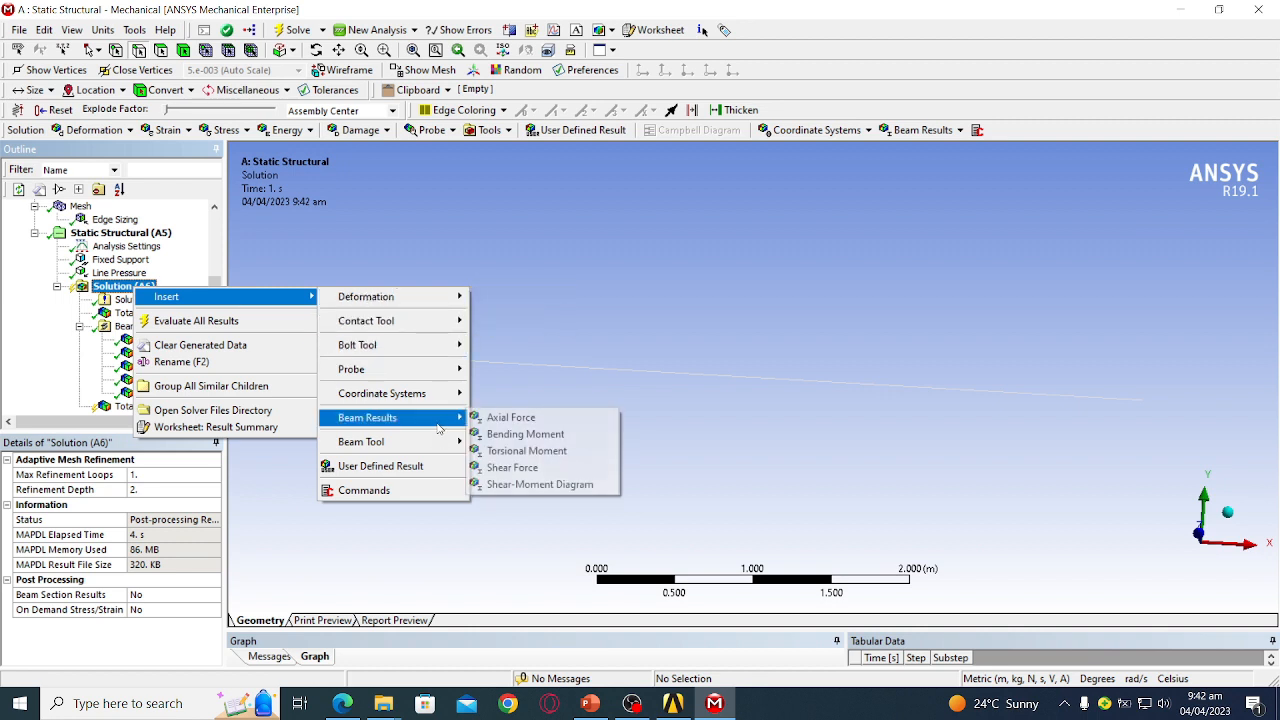
click(548, 486)
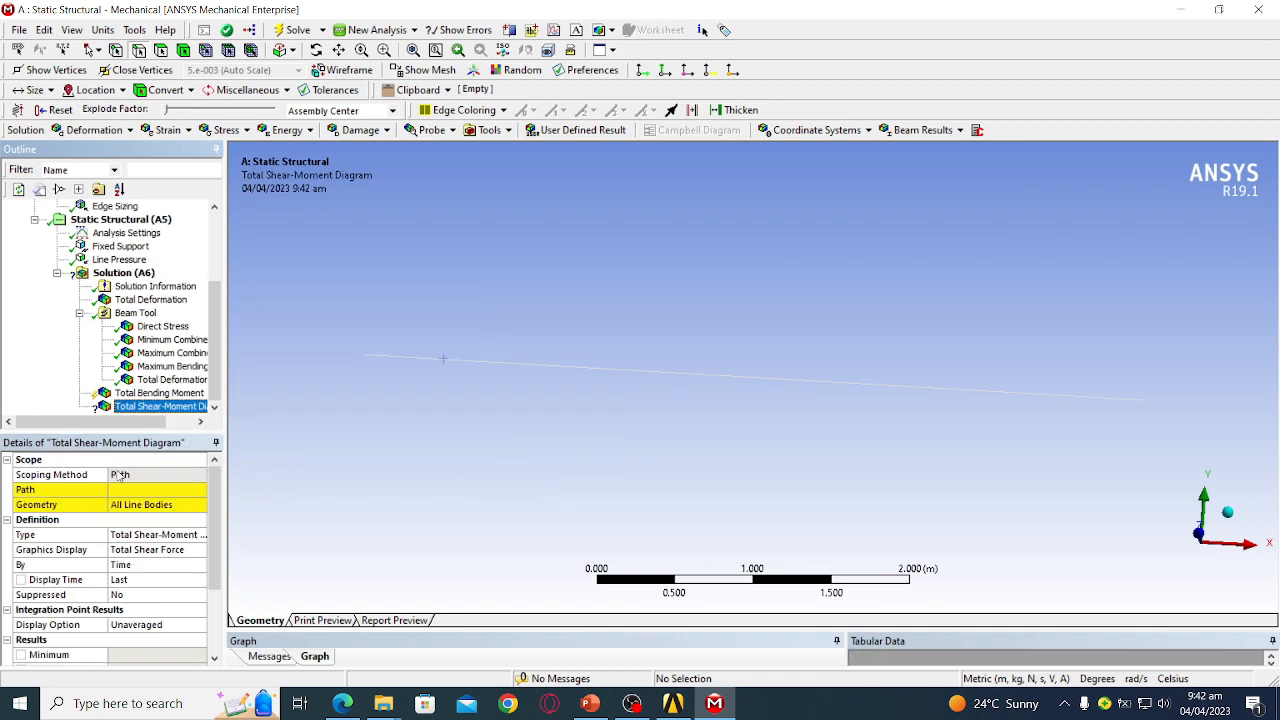
click(138, 490)
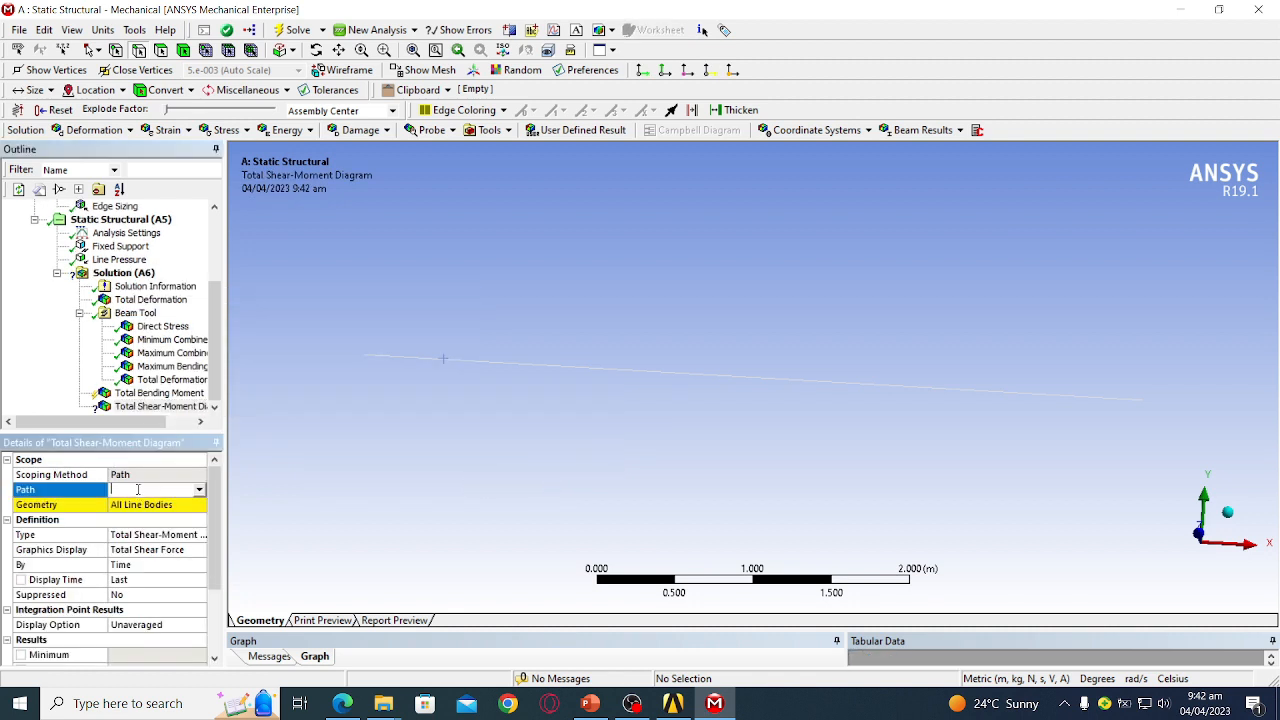
click(199, 490)
click(185, 503)
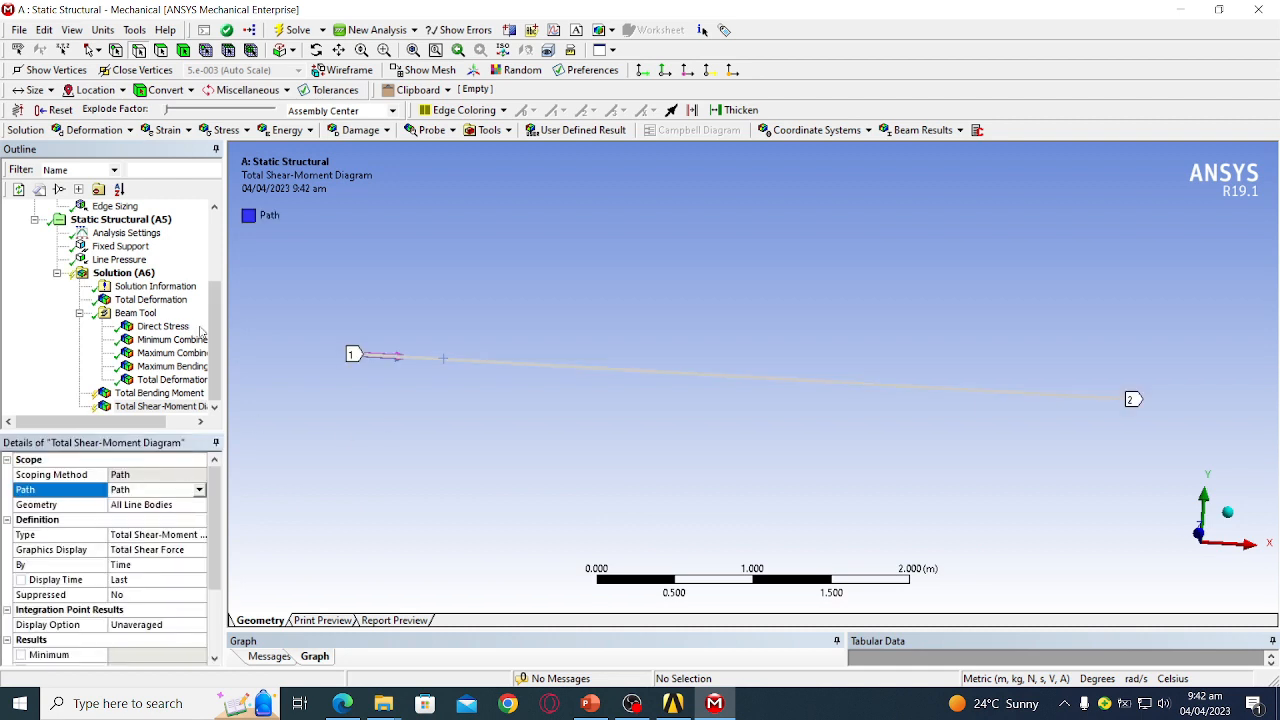
- Insert a Total Shear Force result with Path scoping on the beam's edge Path, then solve
click(123, 272)
right_click(125, 273)
mouse_move(214, 285)
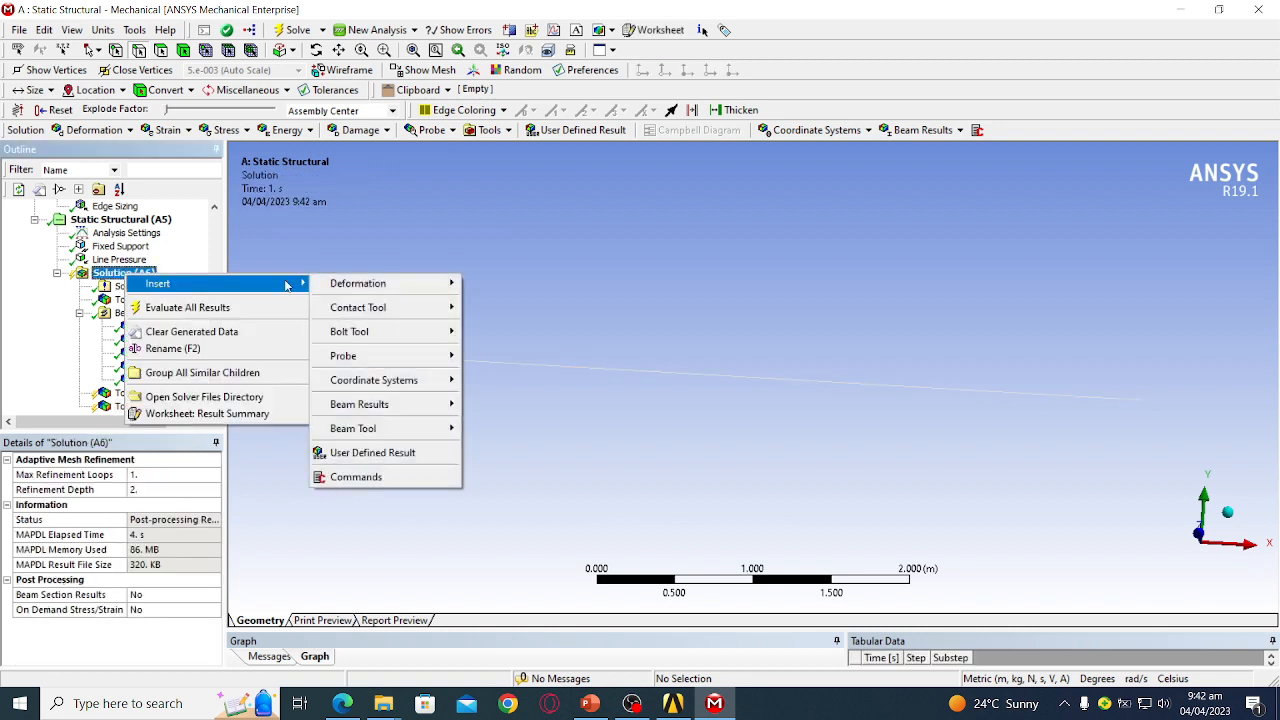
mouse_move(420, 413)
click(514, 454)
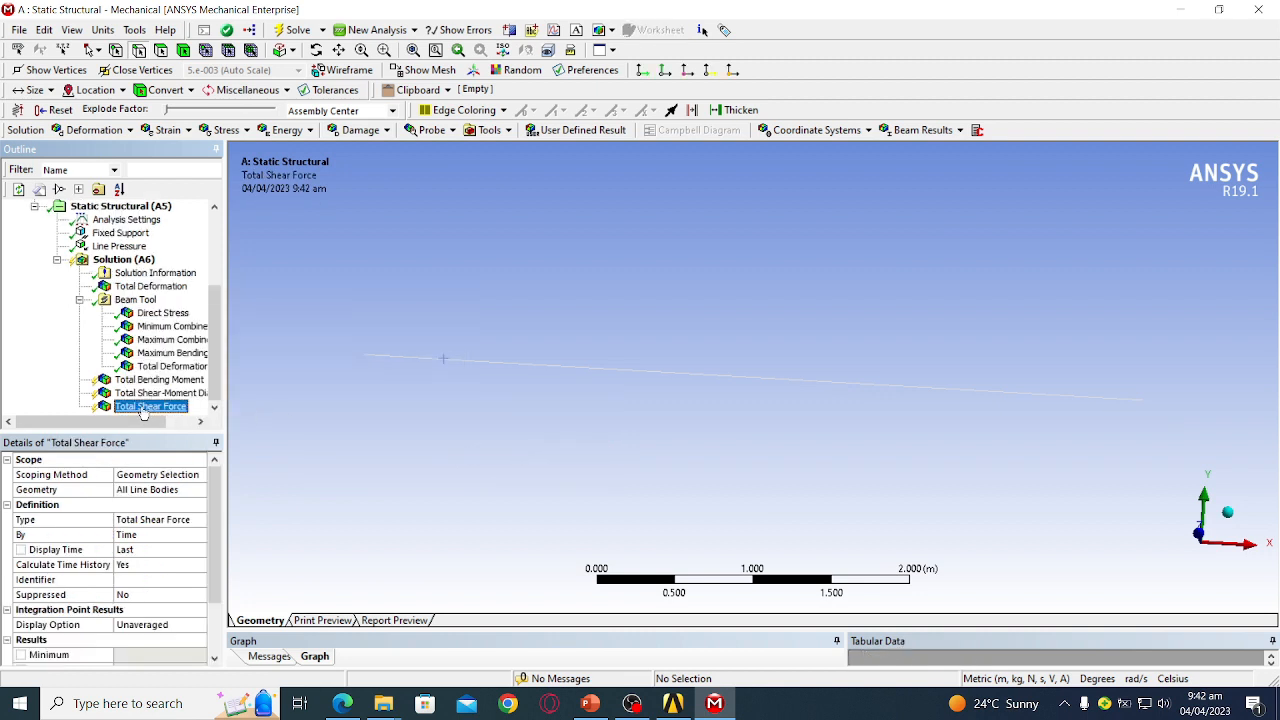
click(159, 476)
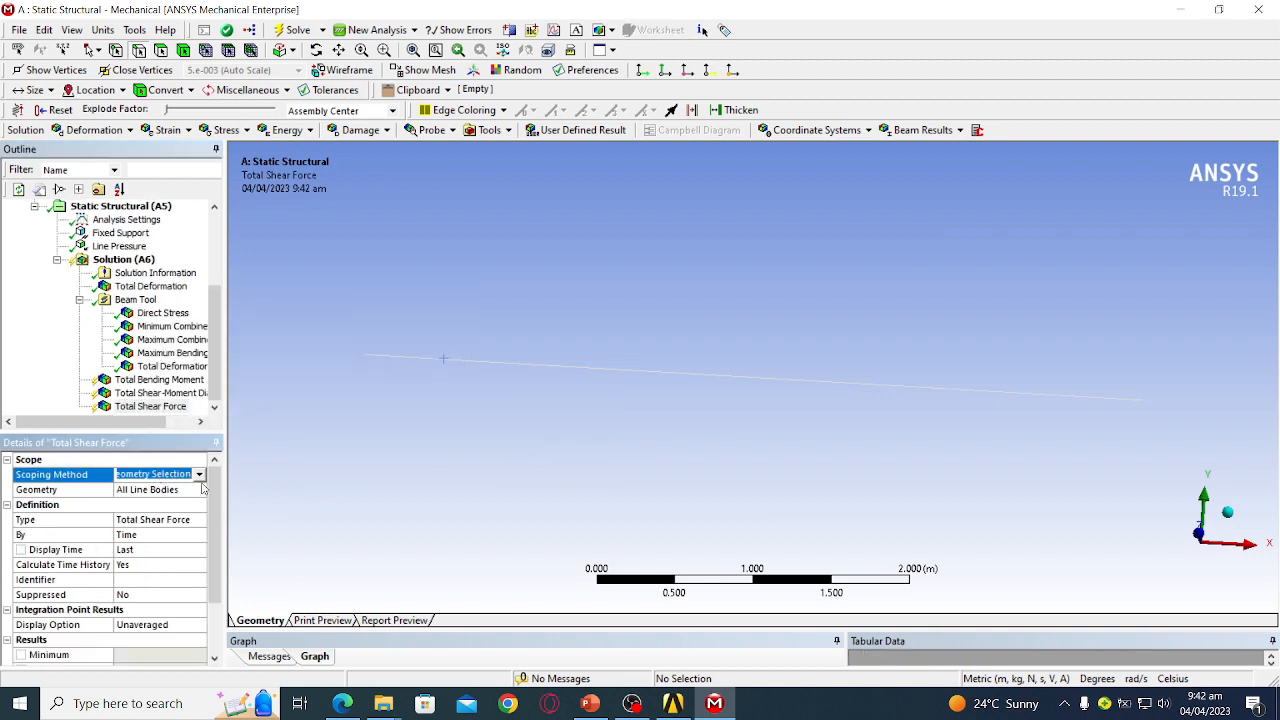
click(199, 474)
click(183, 500)
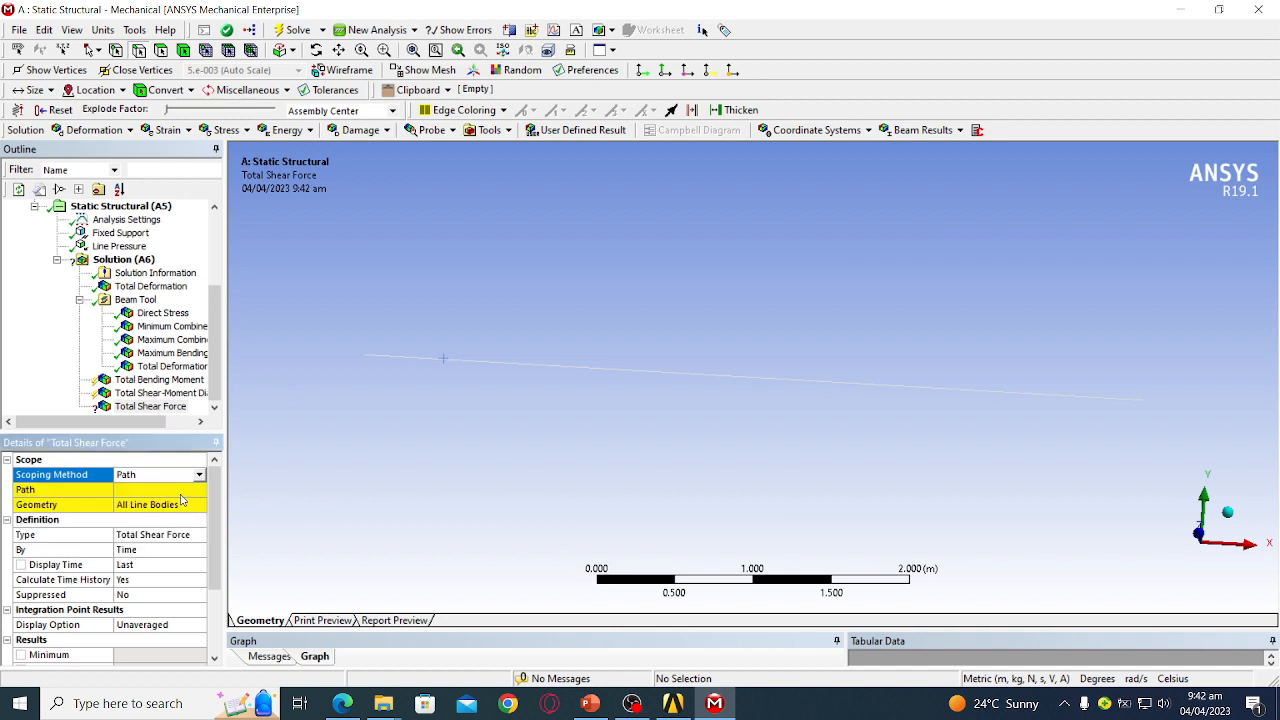
click(181, 490)
click(200, 490)
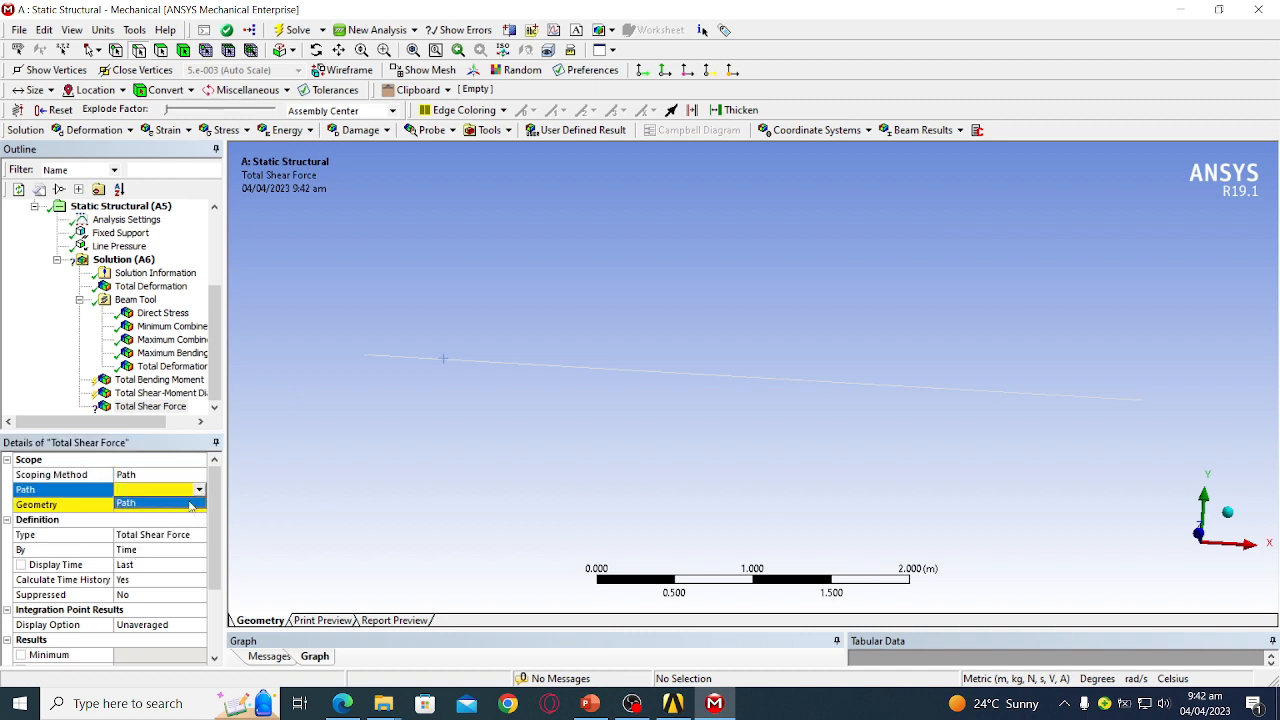
click(191, 506)
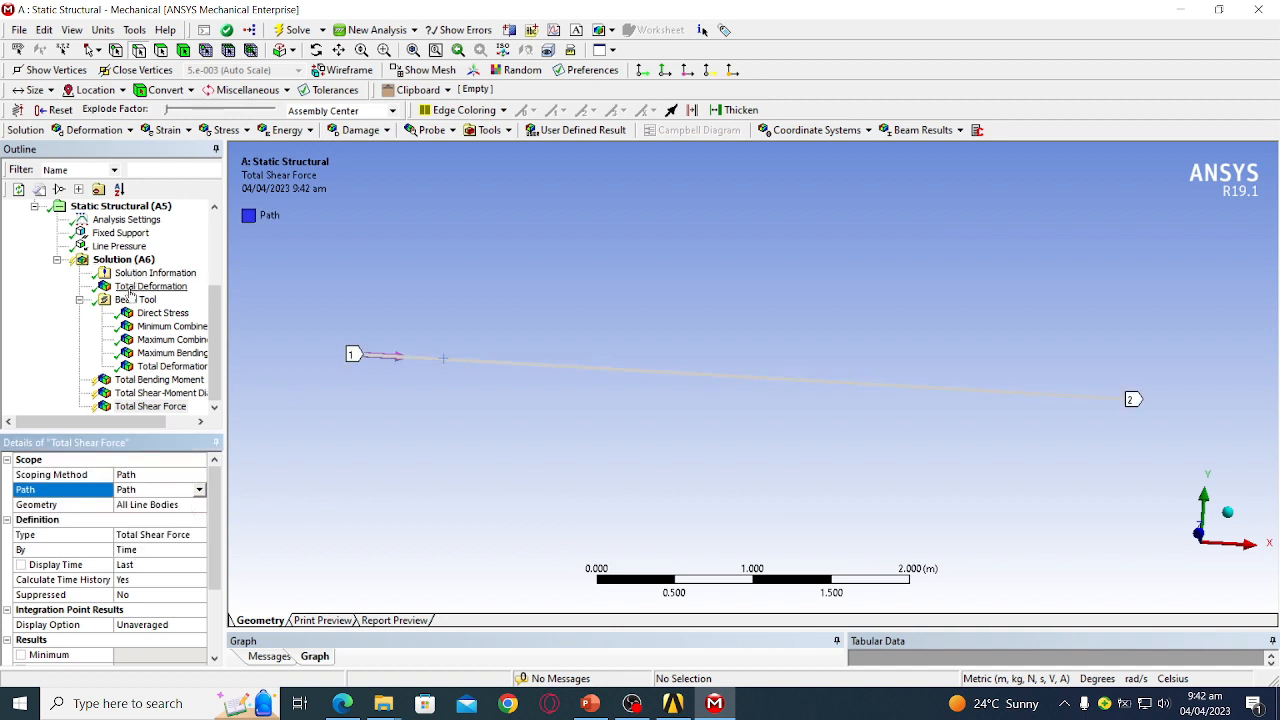
click(121, 259)
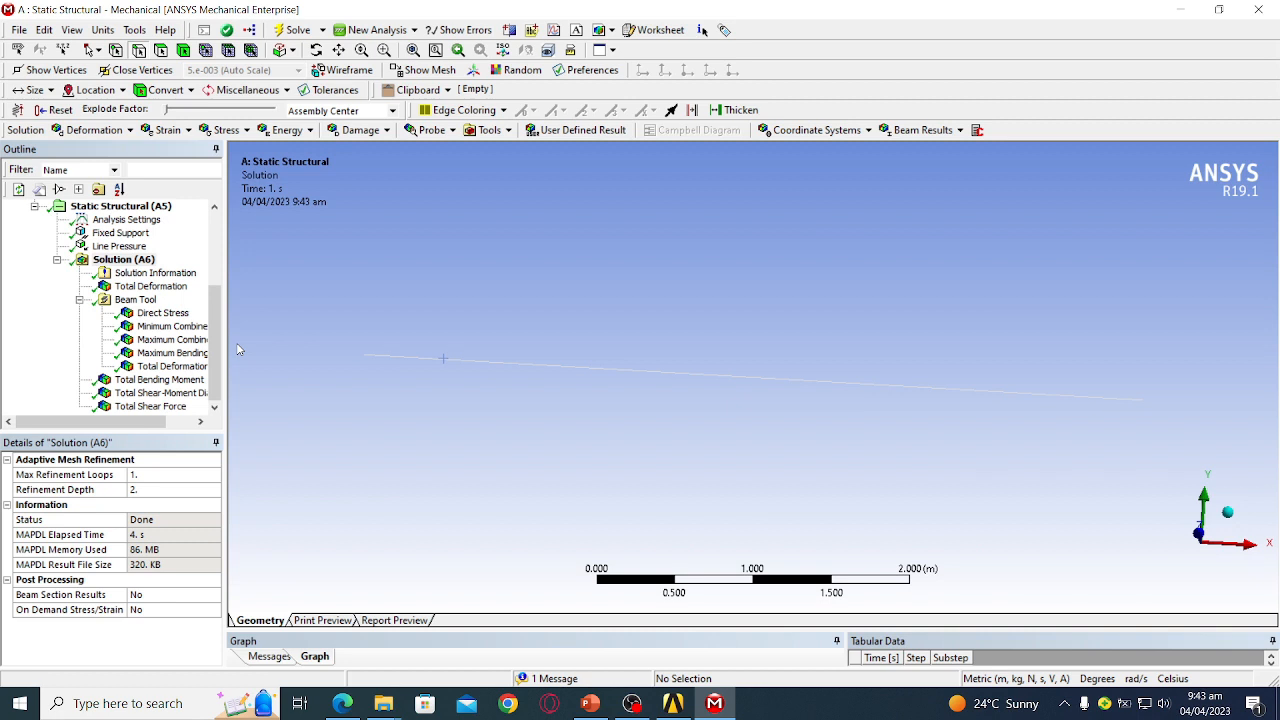
- Show the Maximum Combined Stress contour from the top and play its animation
click(172, 340)
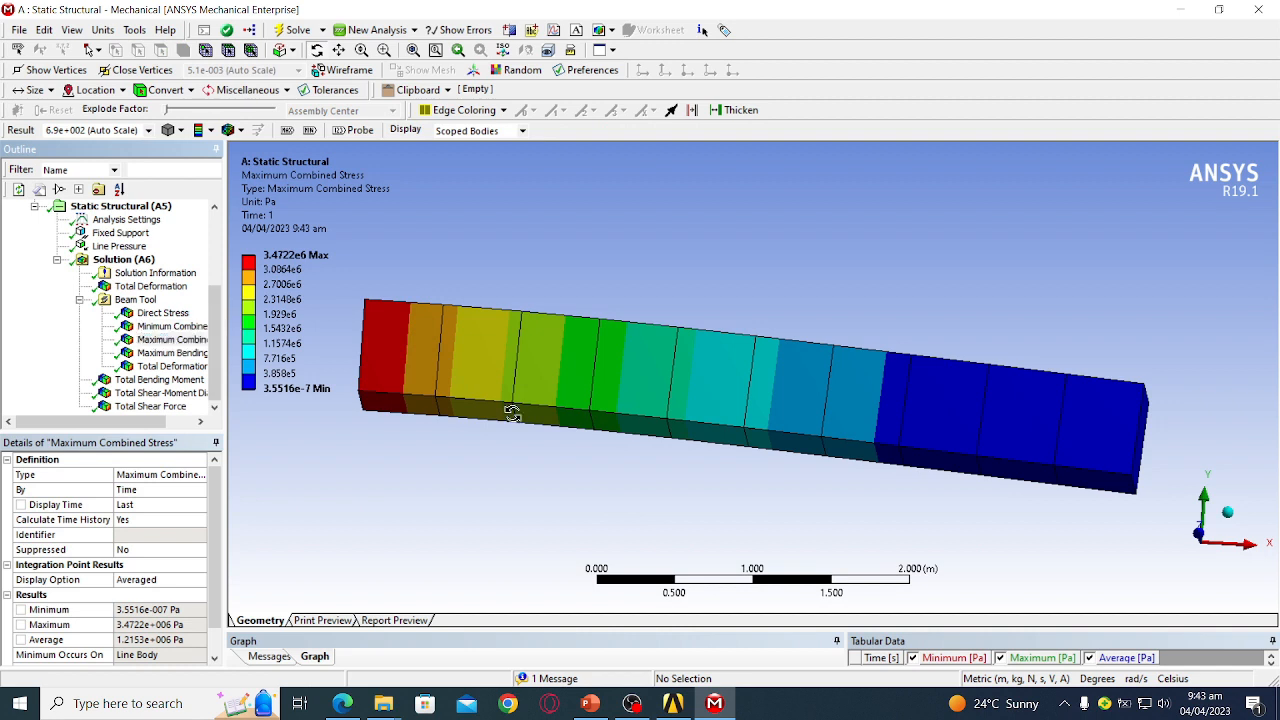
drag(514, 411, 520, 451)
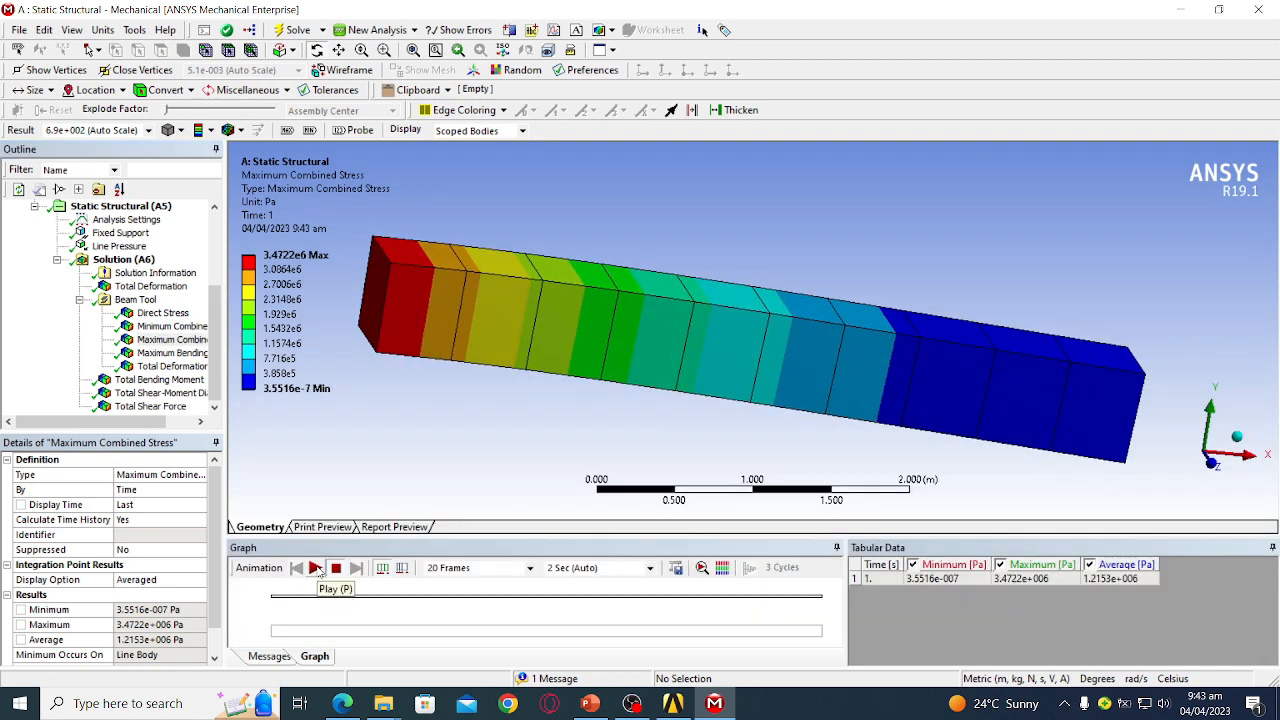
click(316, 568)
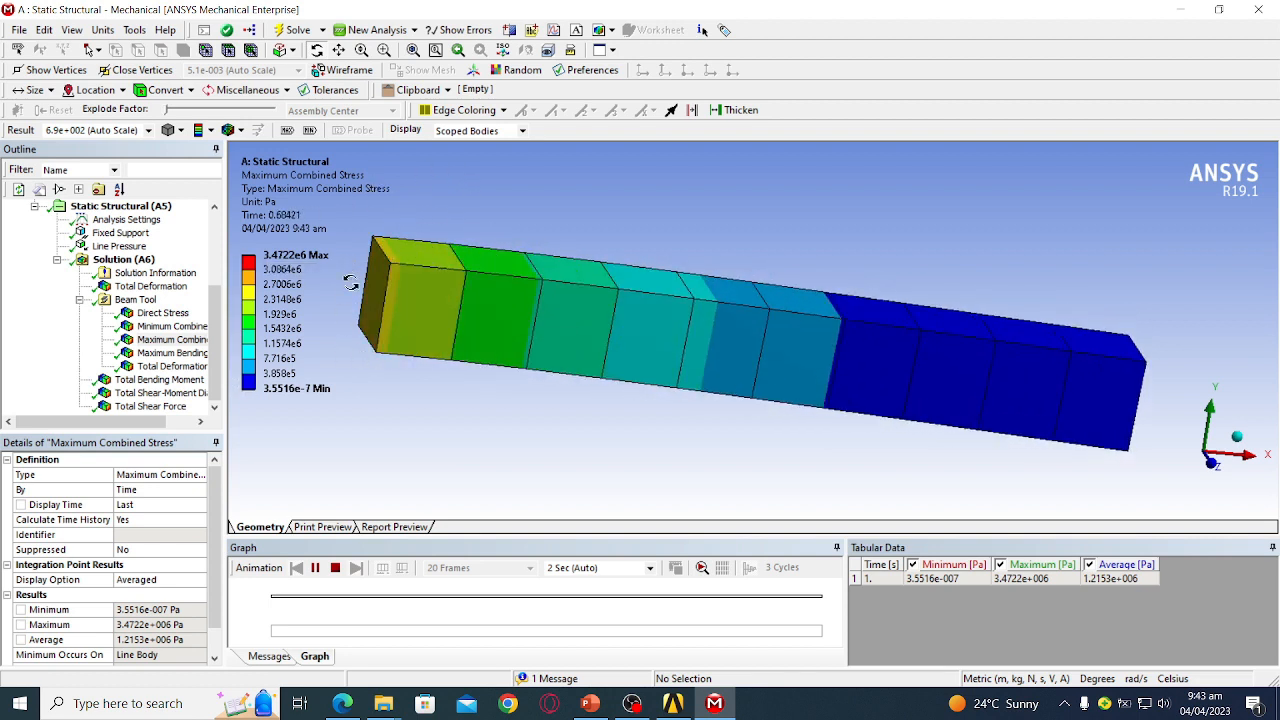
- Display Total Deformation (max 3.6826e-4 m) and orbit to inspect underside and top
click(200, 366)
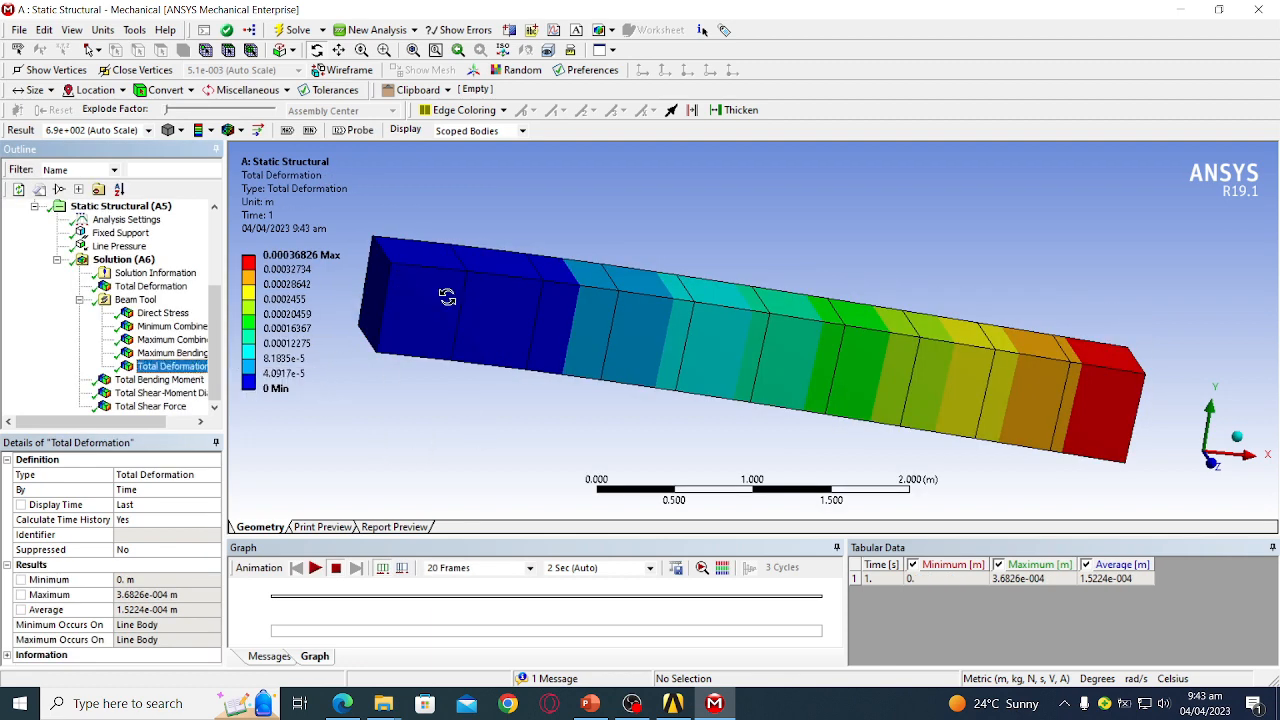
drag(1022, 408, 1020, 386)
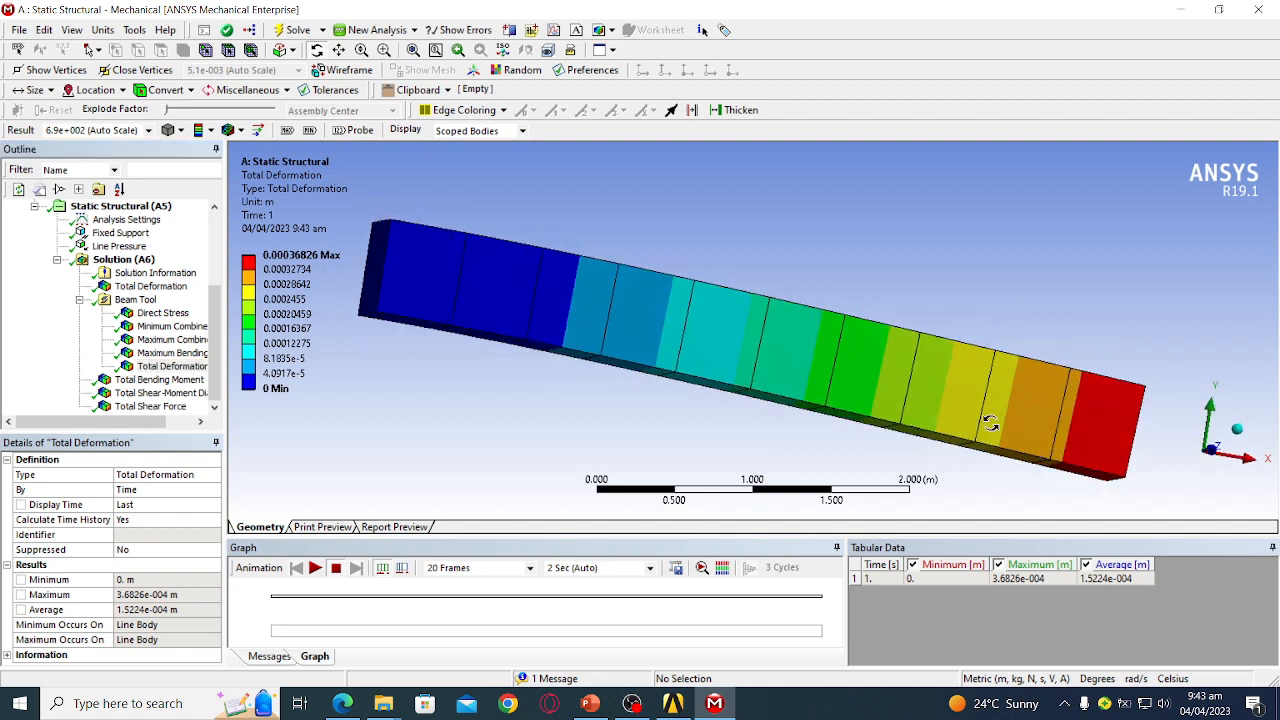
mouse_move(1124, 400)
mouse_down()
mouse_move(1125, 437)
mouse_move(1112, 396)
mouse_up()
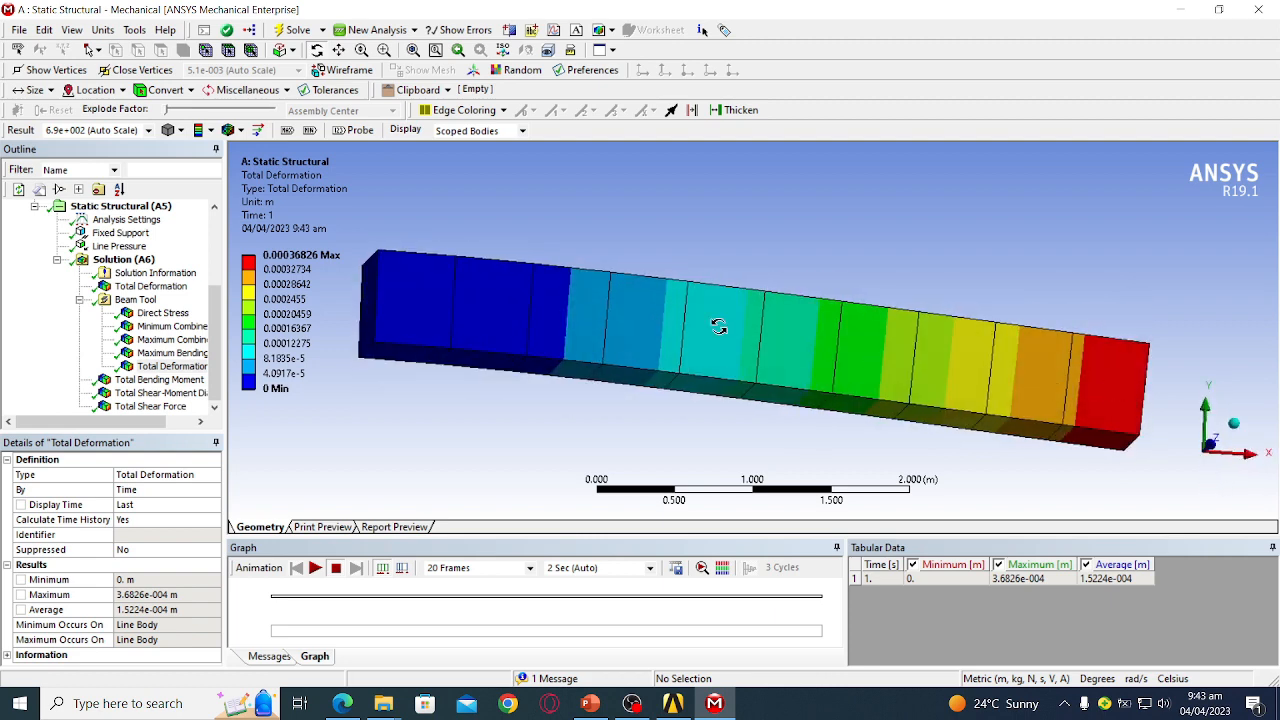
- View Total Bending Moment in front view with enlarged graph, then Shear-Moment Diagram and Shear Force
click(160, 380)
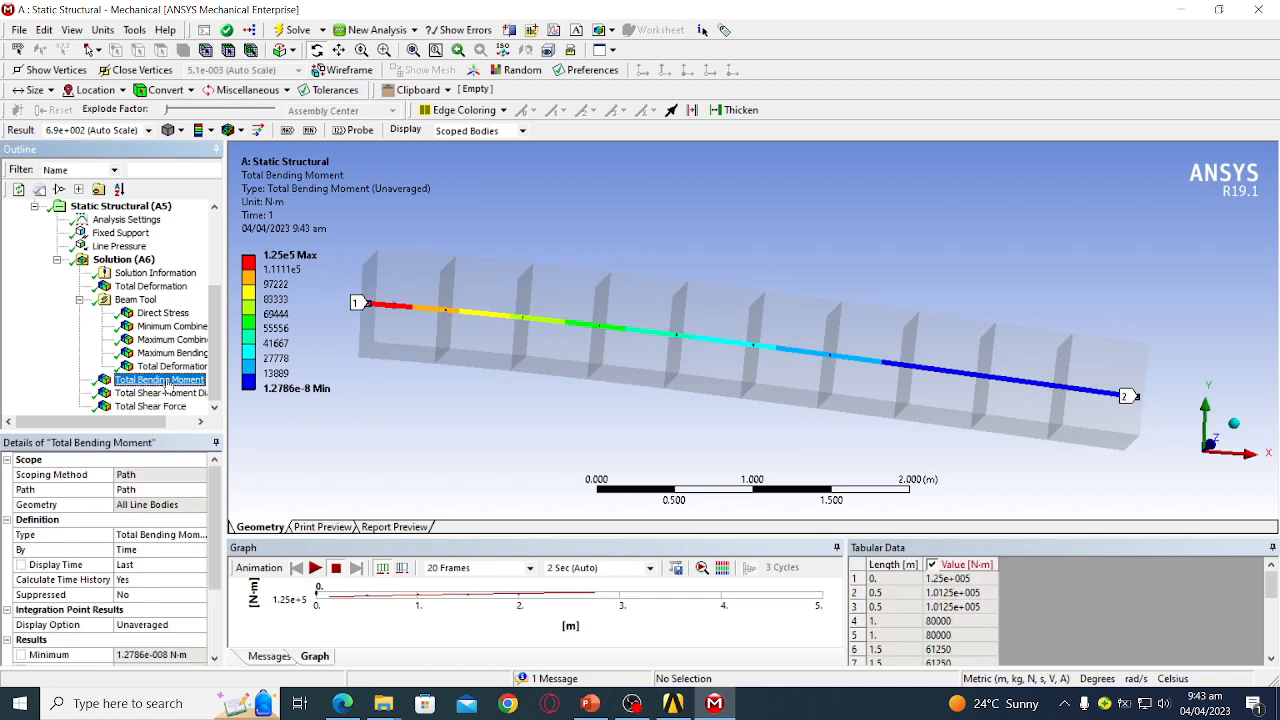
drag(600, 366, 585, 393)
click(1212, 469)
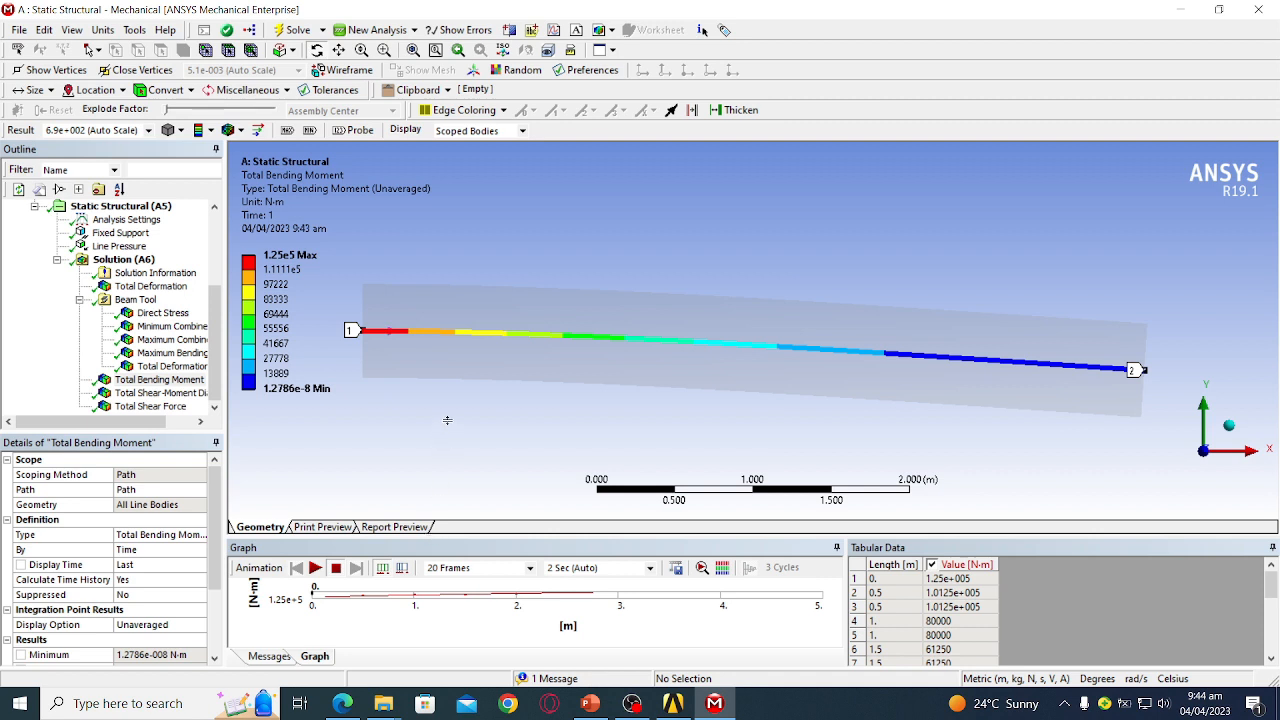
drag(447, 420, 447, 421)
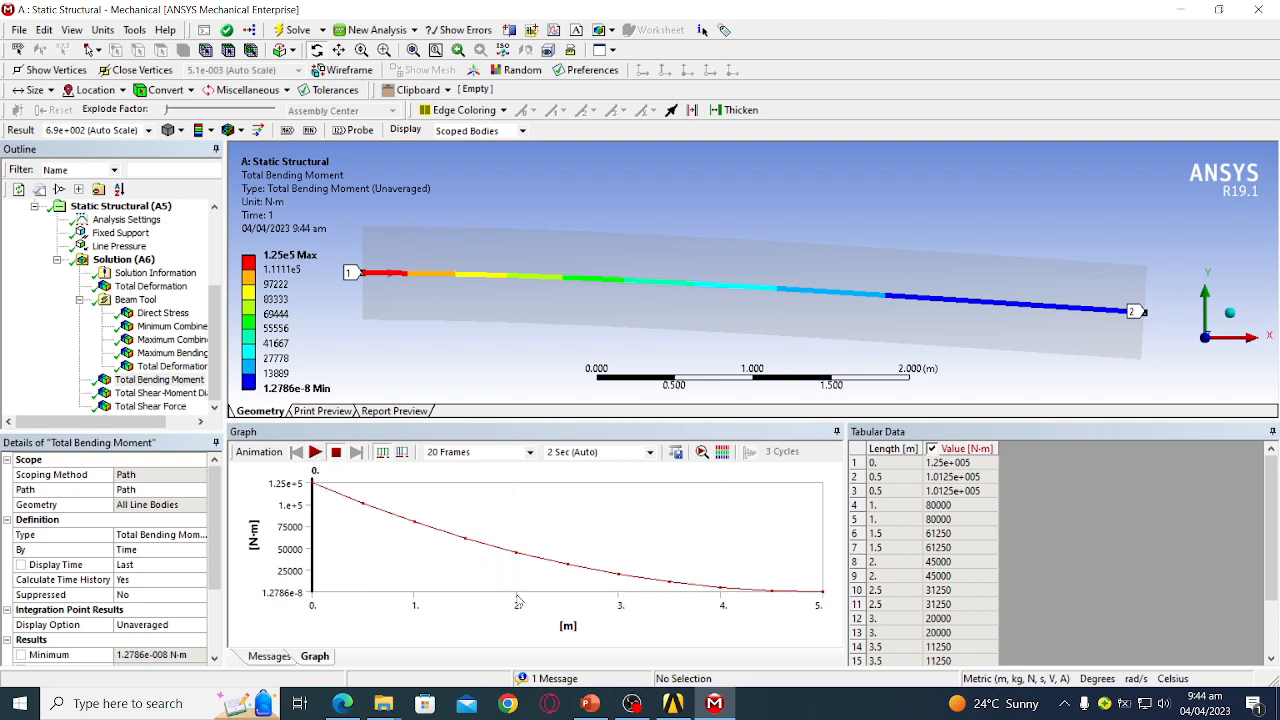
click(155, 393)
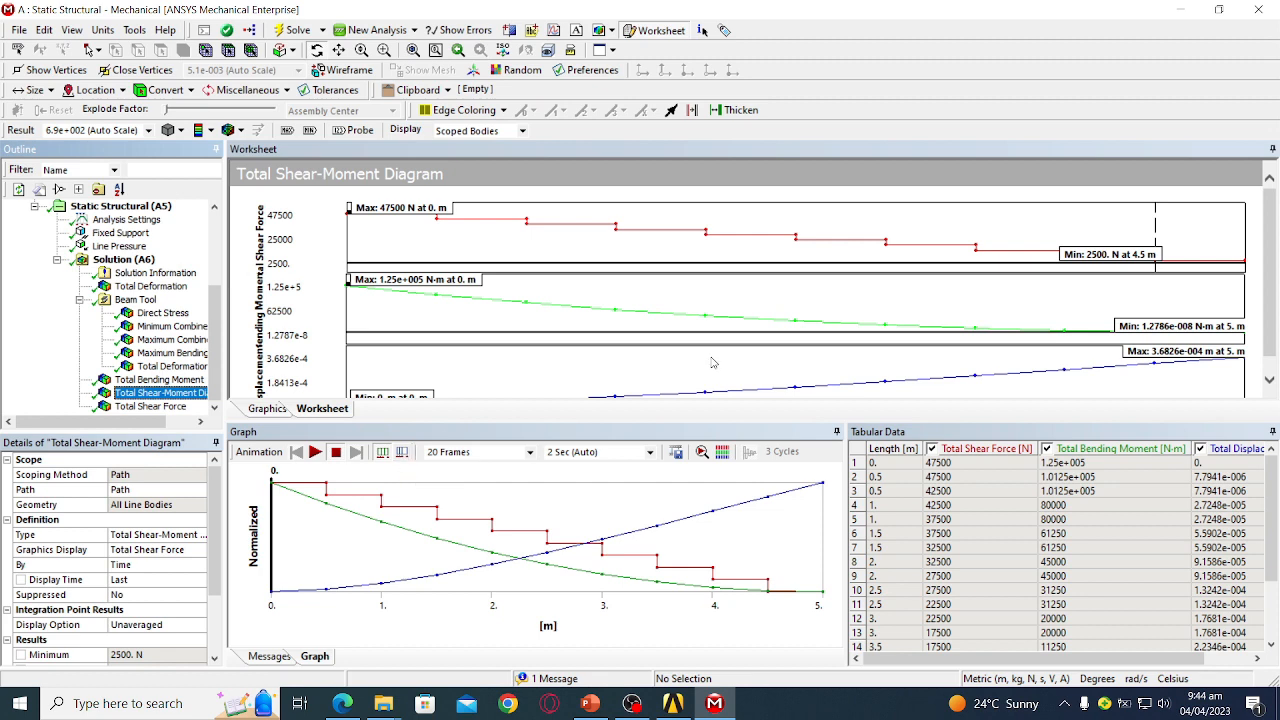
key(Down)
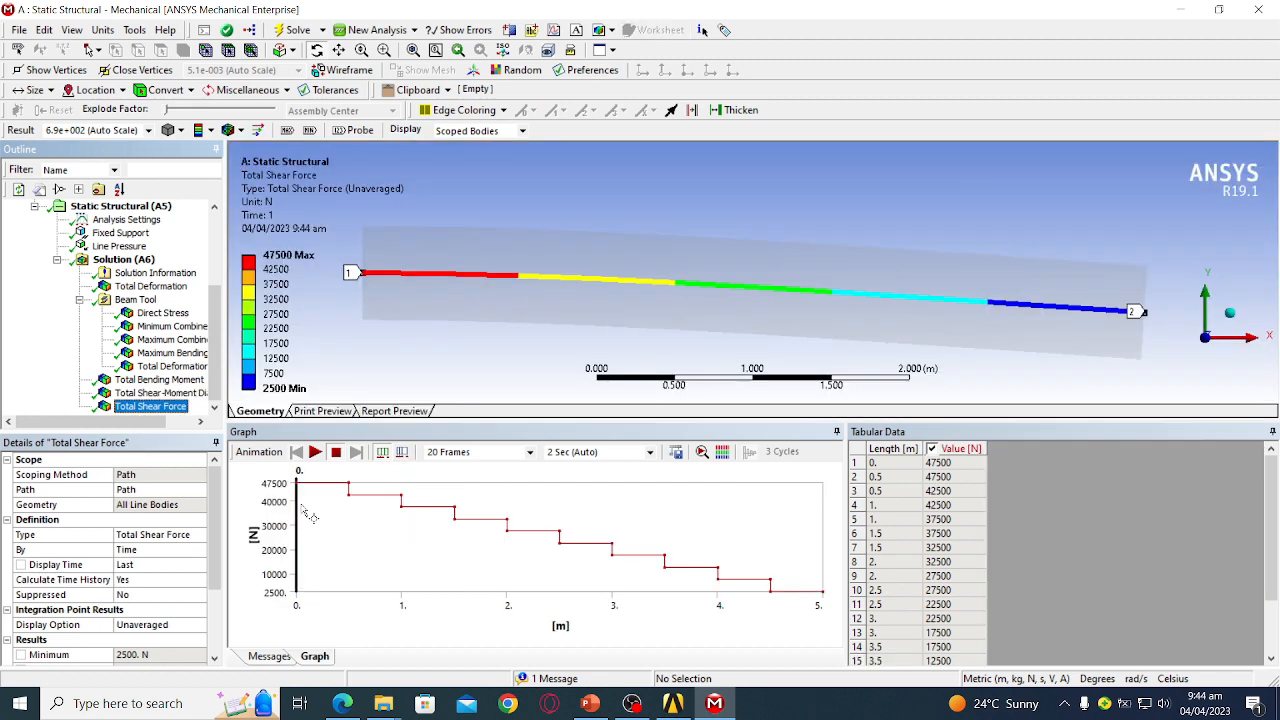